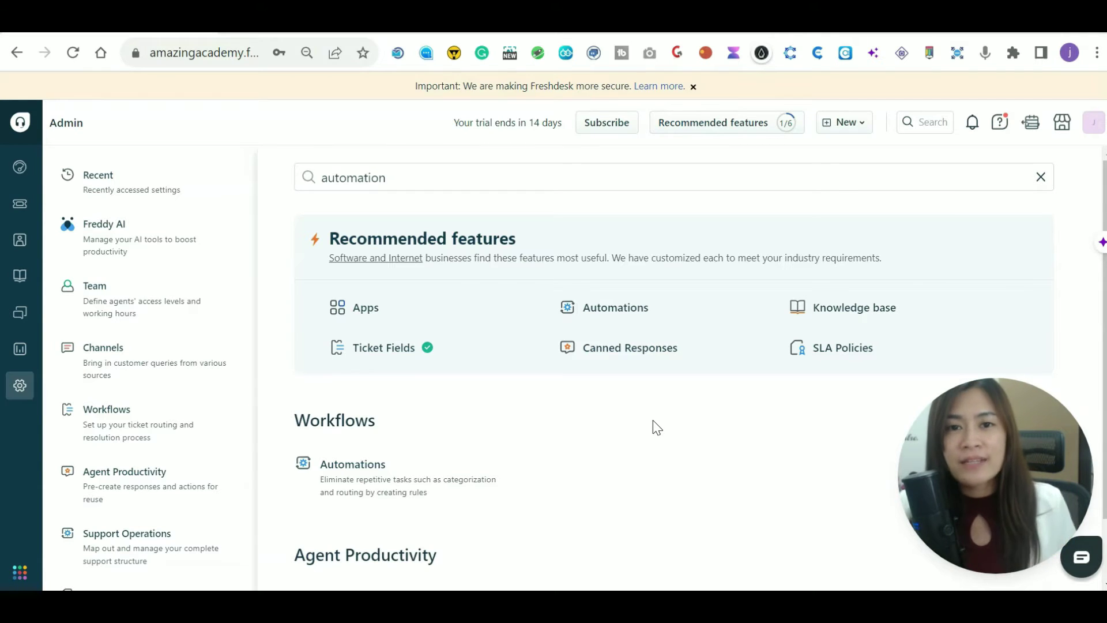
Leave the admin settings and open the Tickets due today list.
click(14, 209)
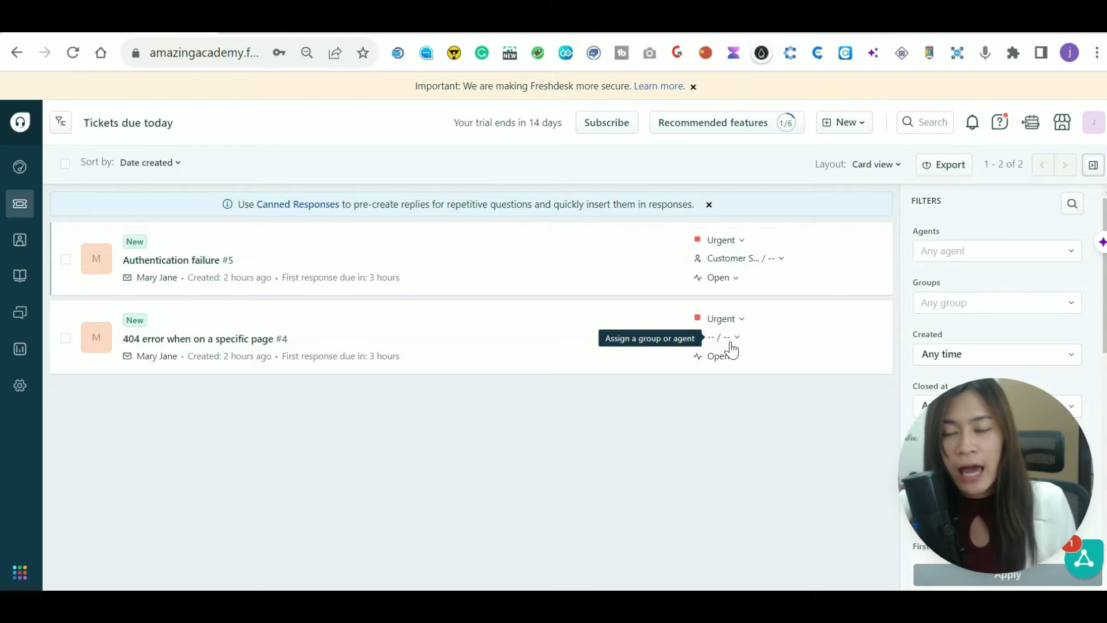
Return to the Admin settings page and focus the settings search.
click(20, 386)
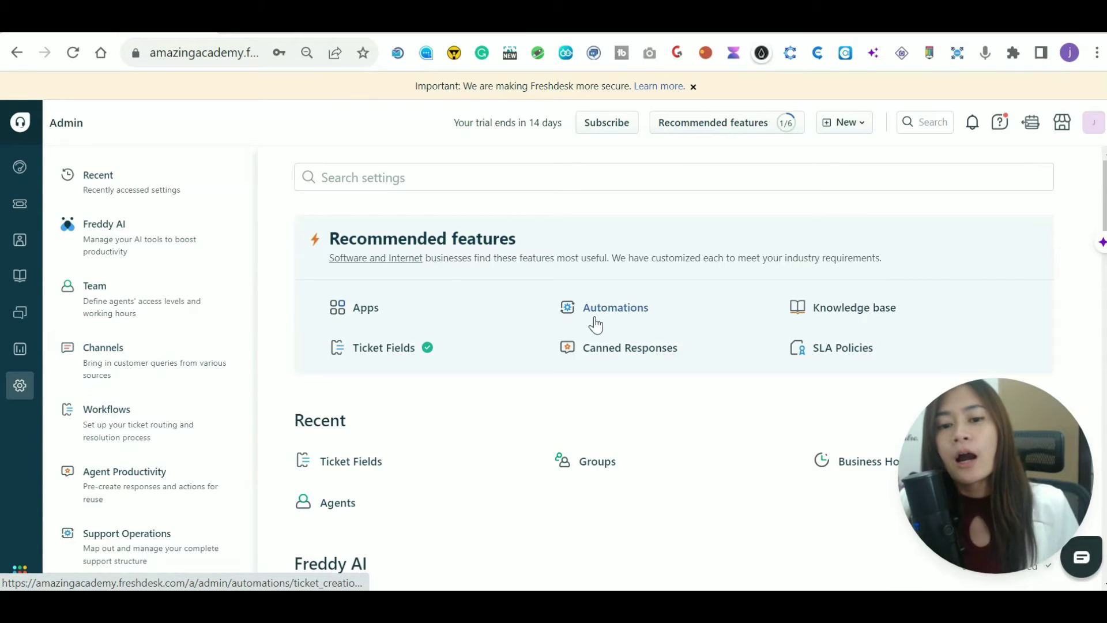
click(516, 183)
Search settings for 'automations' and open the Workflows › Automations ticket-creation rules.
text(automatiuon)
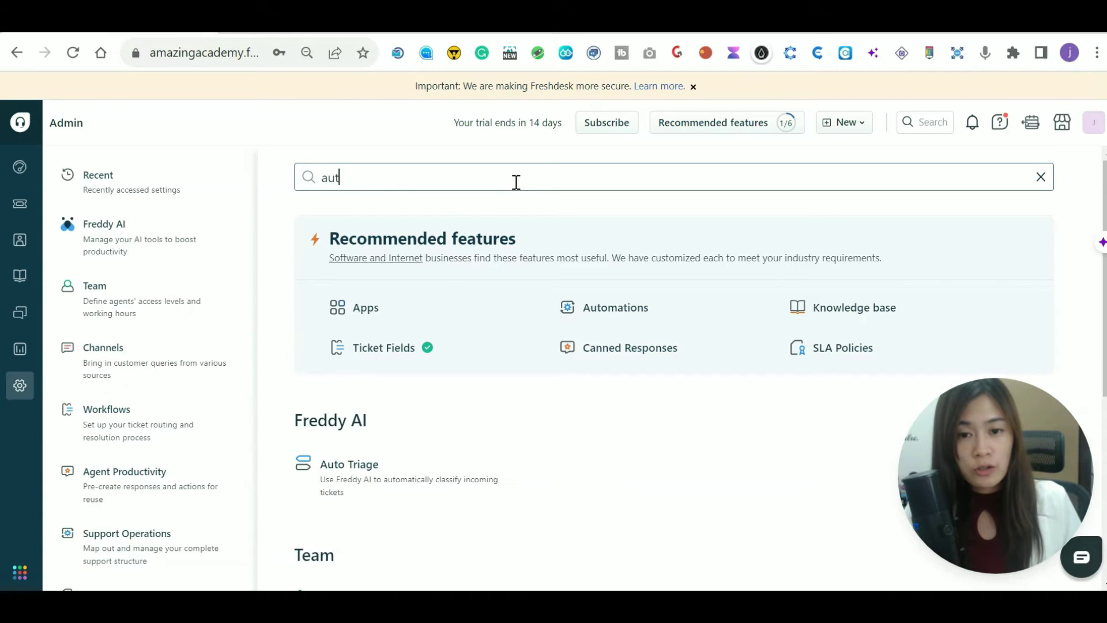
key(BackSpace)
key(BackSpace)
key(BackSpace)
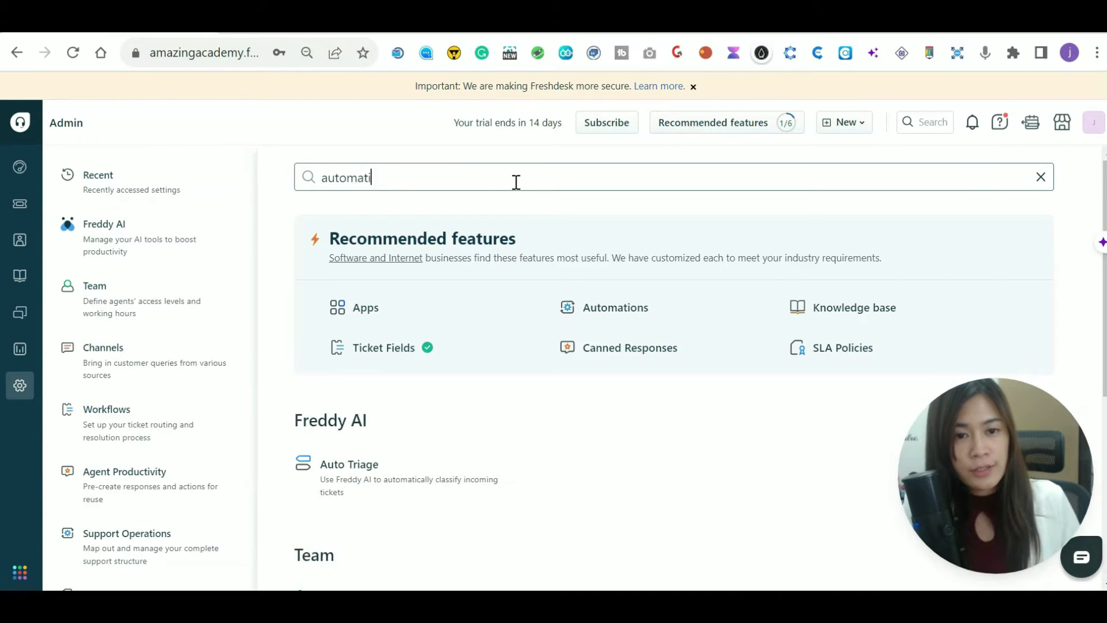
text(ons)
scroll(560, 166, down, 2)
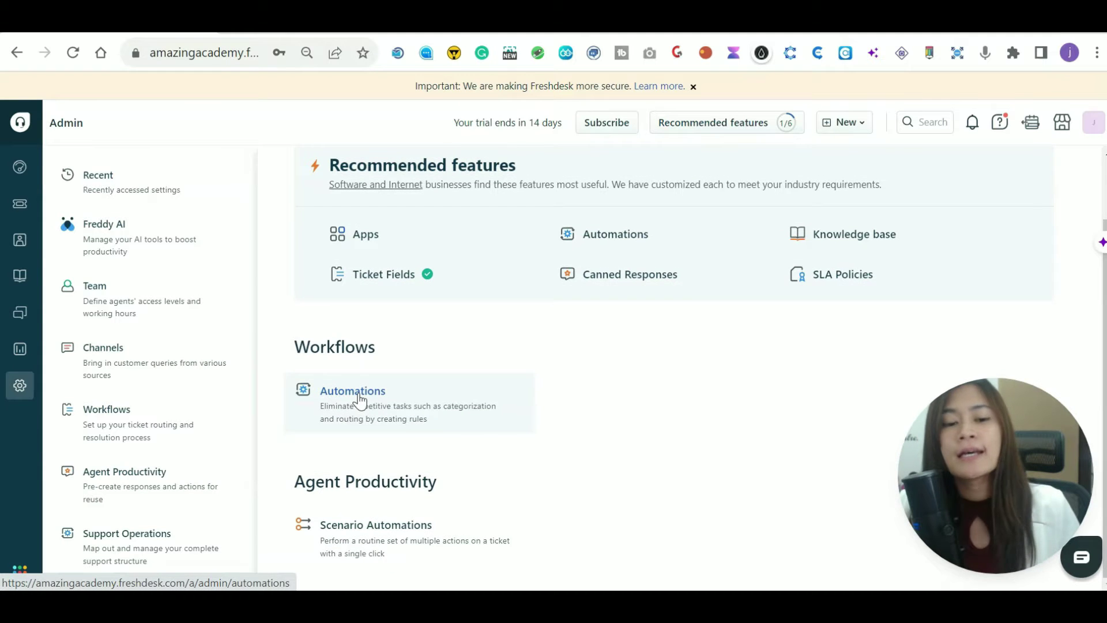
click(359, 397)
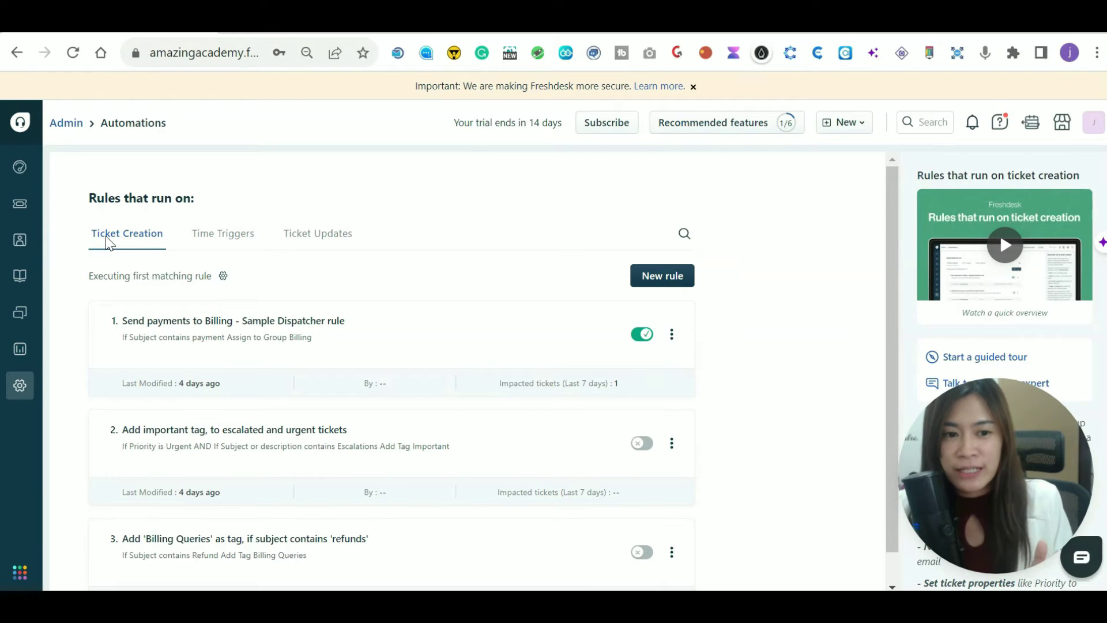
Delete the escalation-tag rule from the Ticket Creation list.
scroll(519, 403, down, 1)
scroll(663, 461, up, 1)
scroll(660, 496, down, 1)
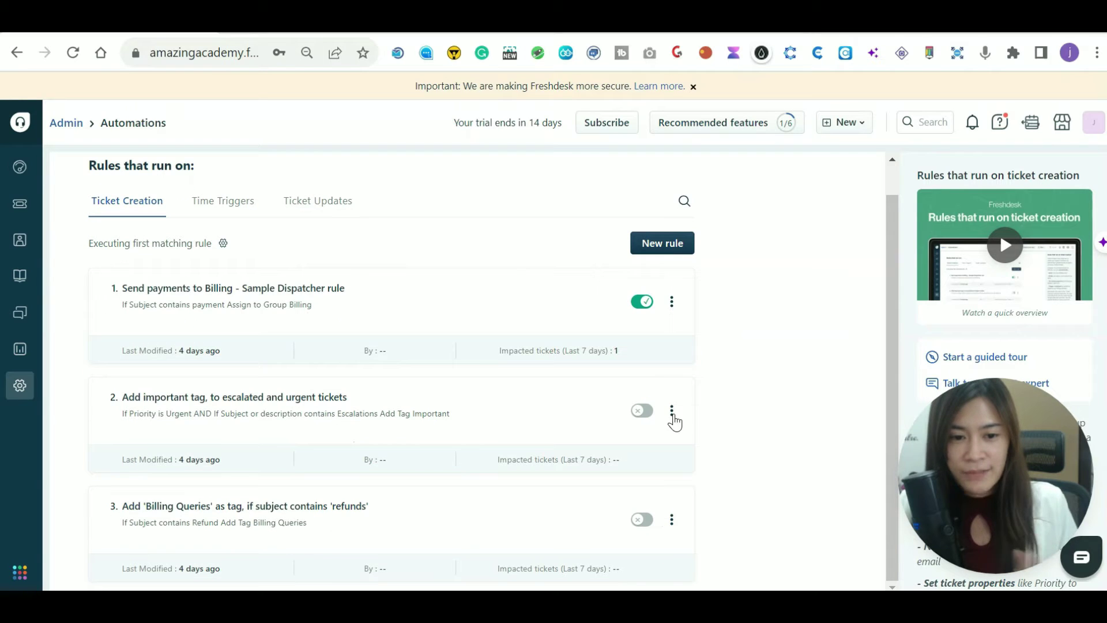
click(672, 412)
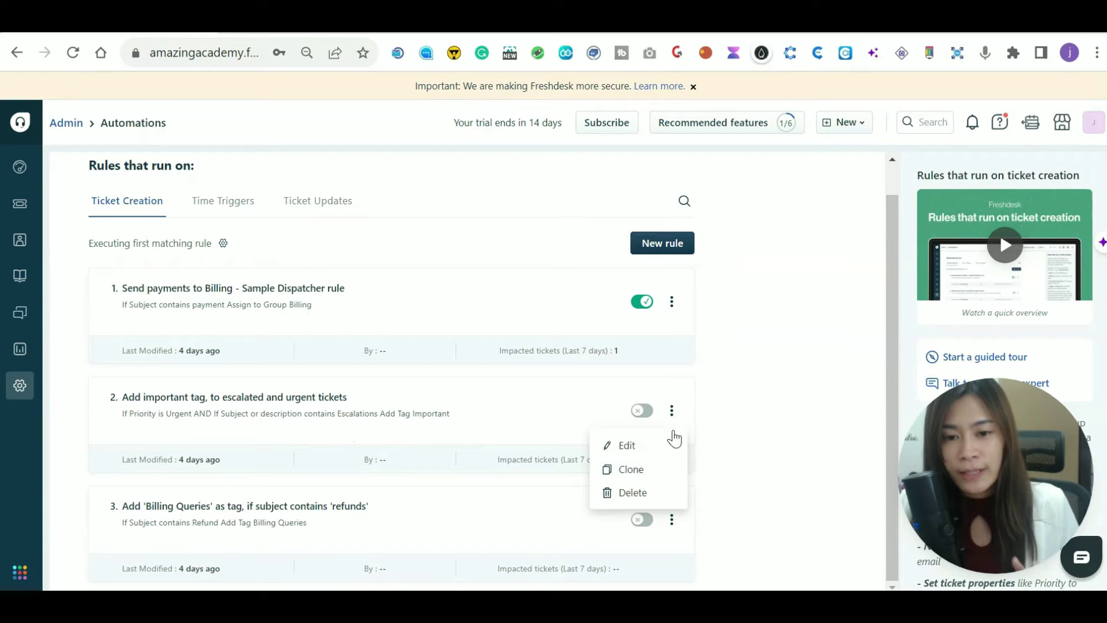
click(659, 498)
click(705, 174)
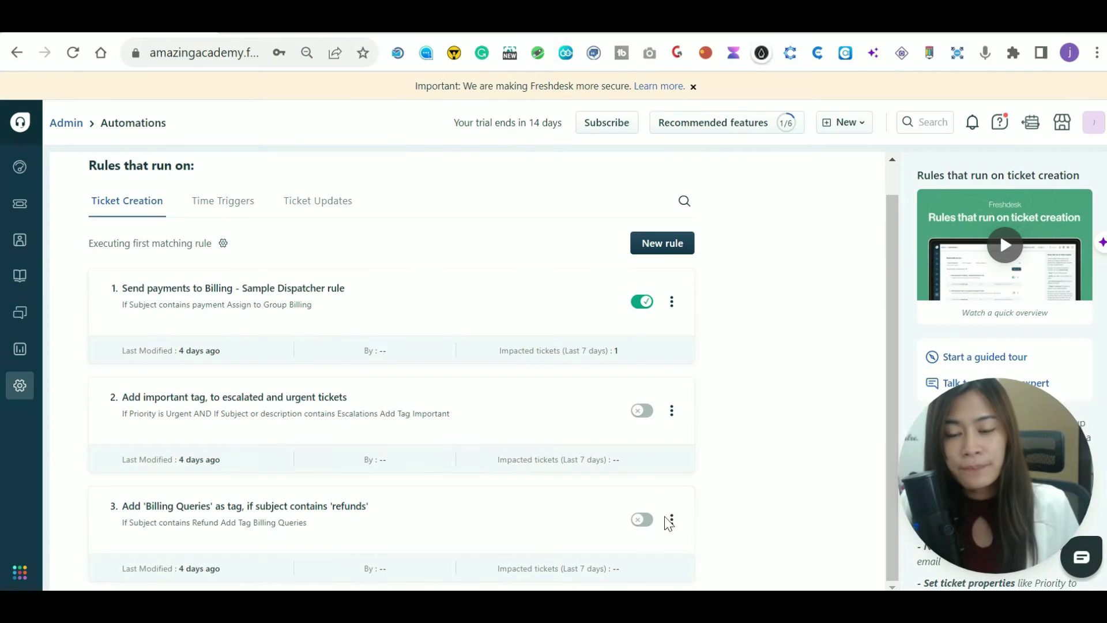
Delete the refunds-tag rule, then start a blank new ticket-creation rule.
click(684, 446)
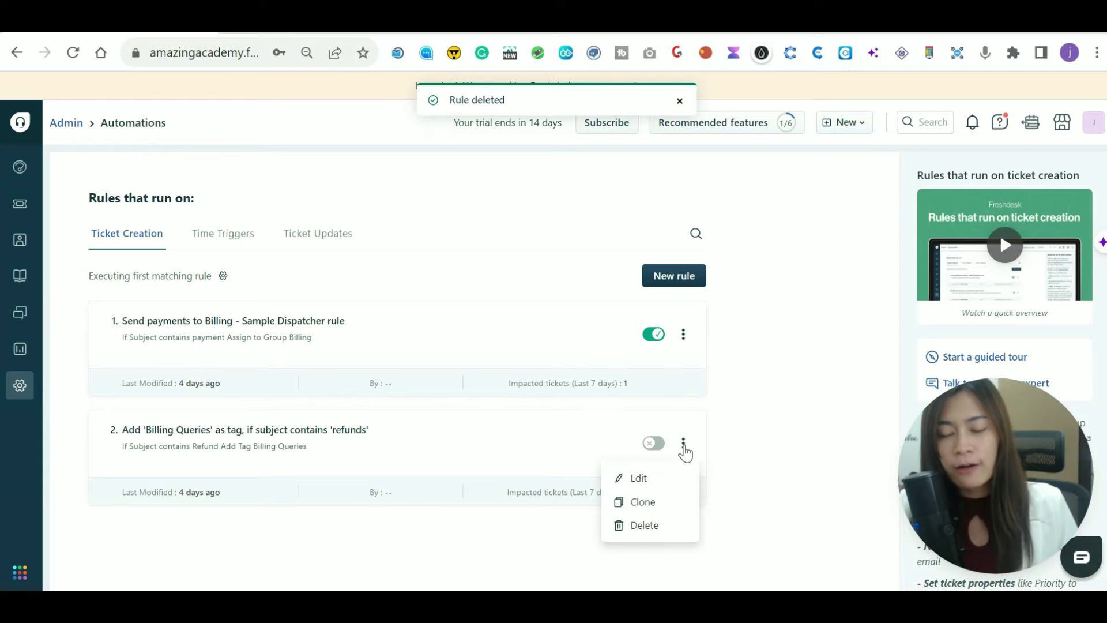
click(661, 526)
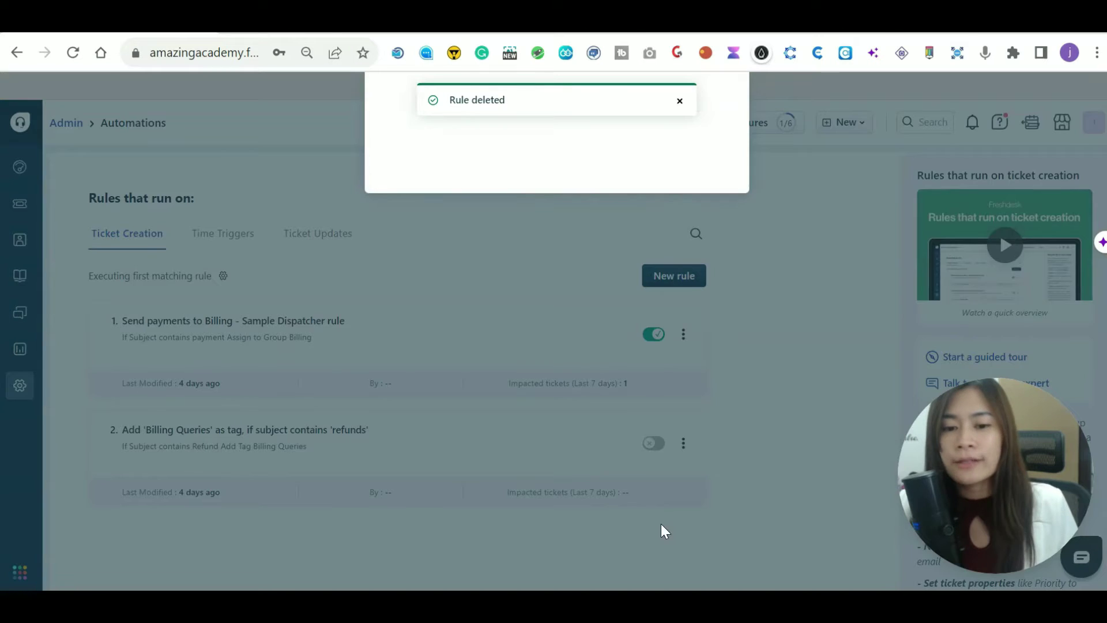
click(703, 175)
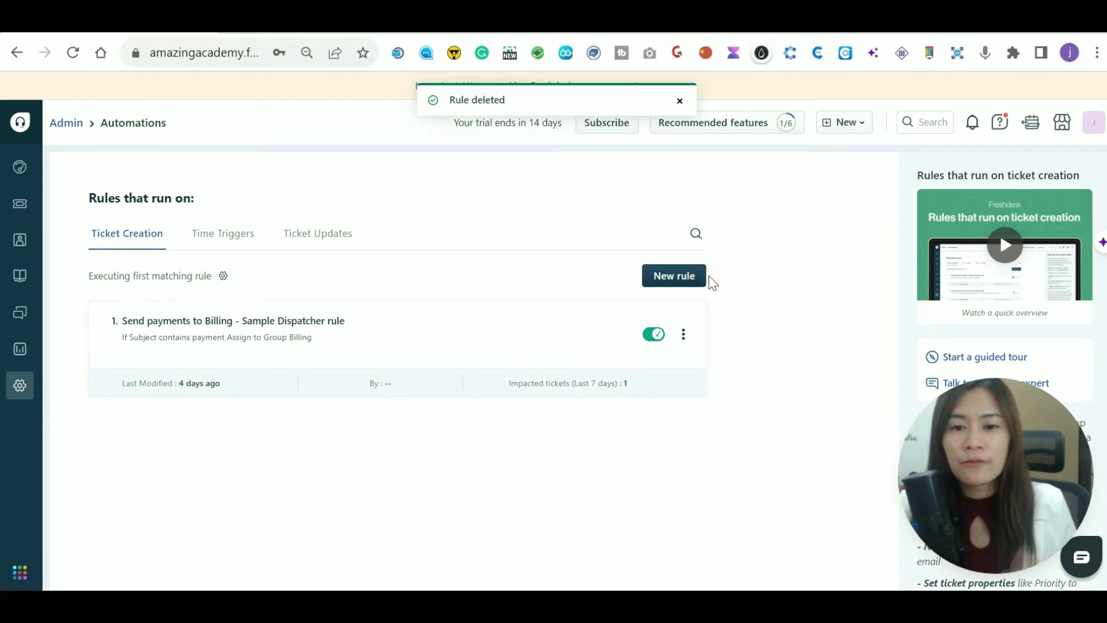
click(684, 285)
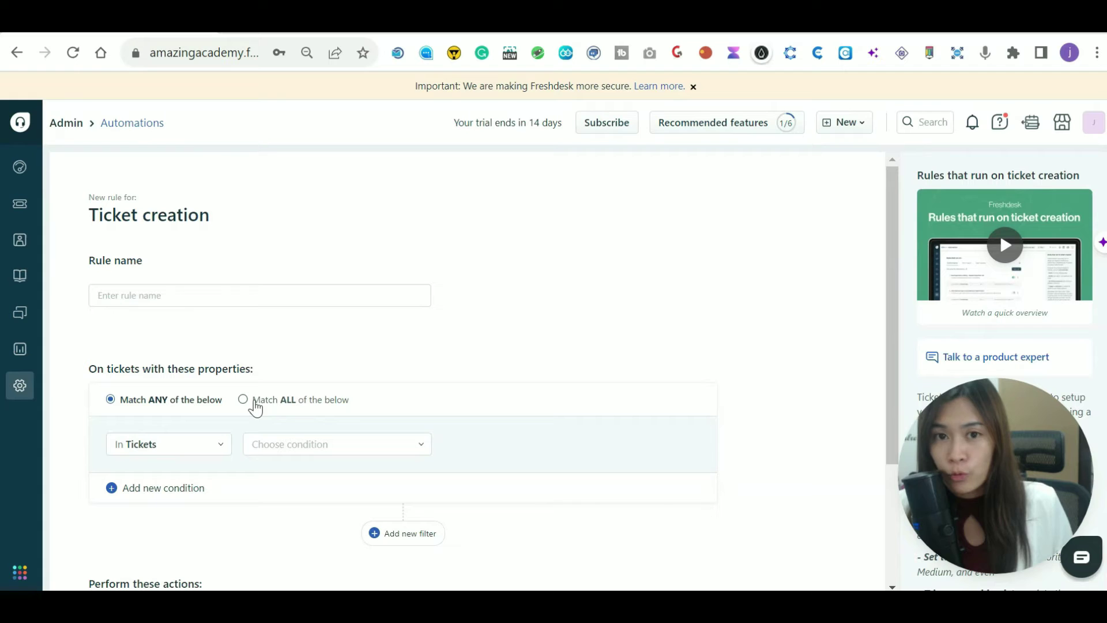
Set the rule to Match ALL with a condition that To email is a specific address.
click(248, 401)
click(311, 452)
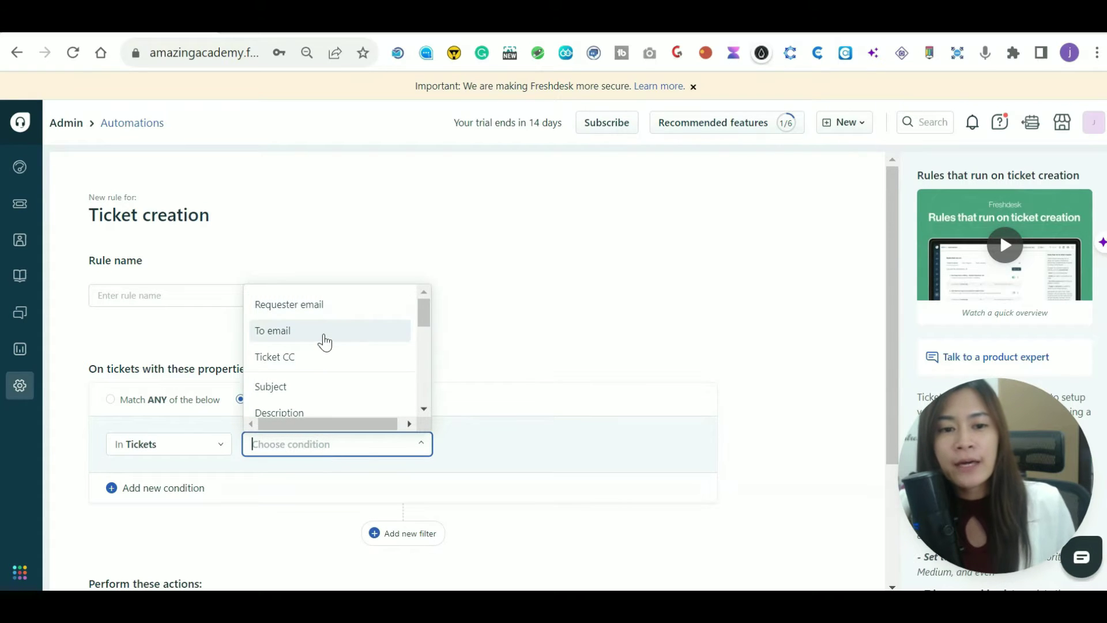
click(325, 340)
click(180, 482)
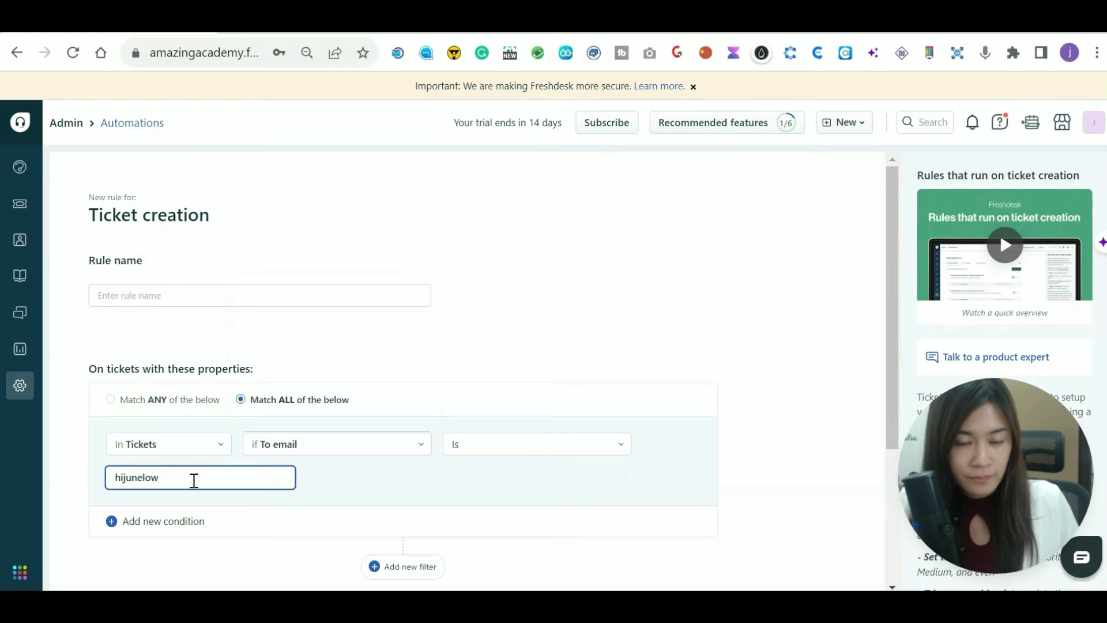
scroll(277, 449, down, 2)
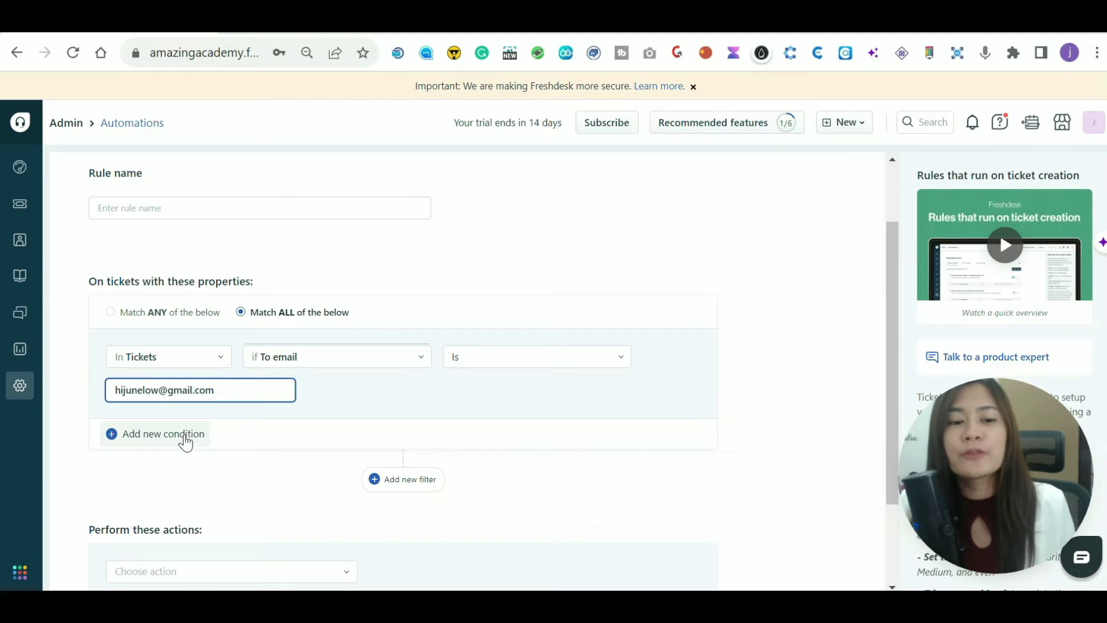
Add a second condition: Subject contains the keyword 'account'.
click(183, 437)
click(310, 466)
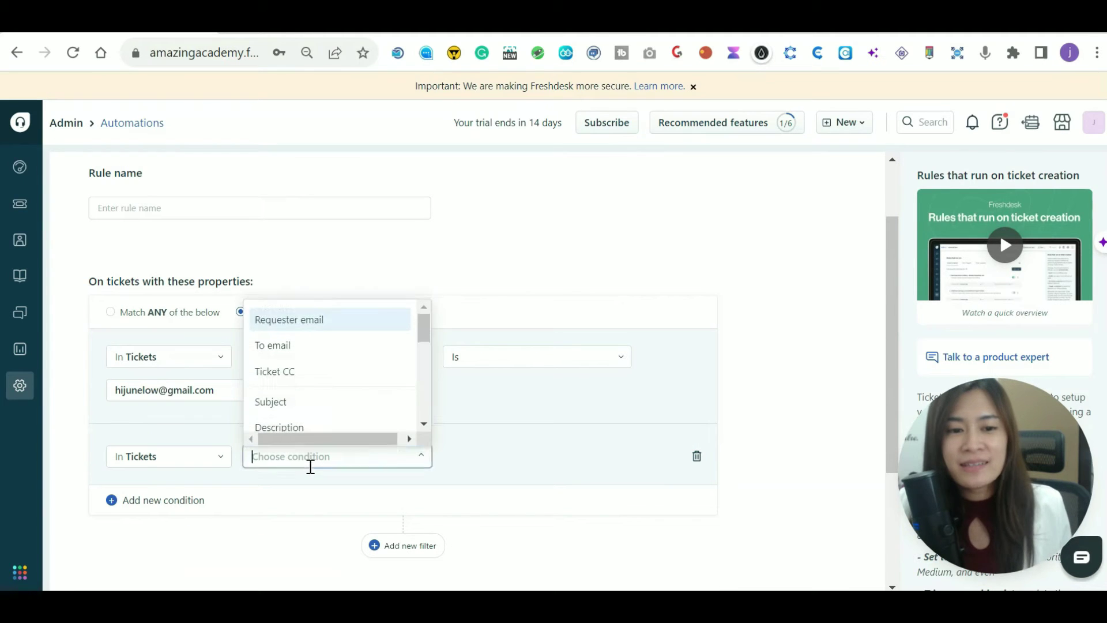
scroll(355, 403, down, 3)
scroll(335, 384, up, 3)
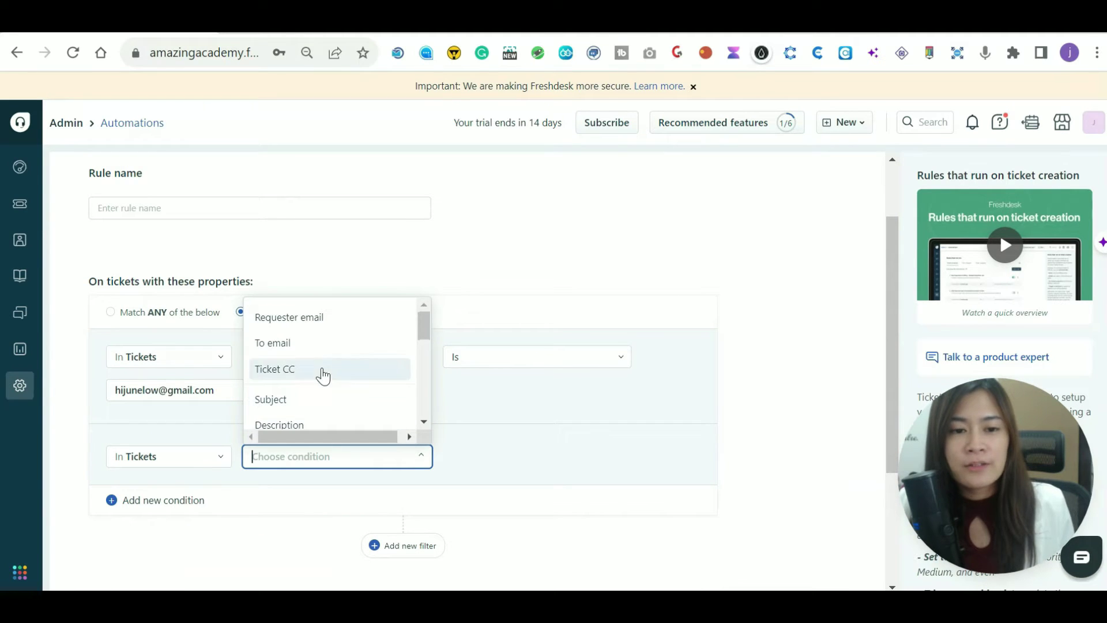
click(306, 414)
click(381, 481)
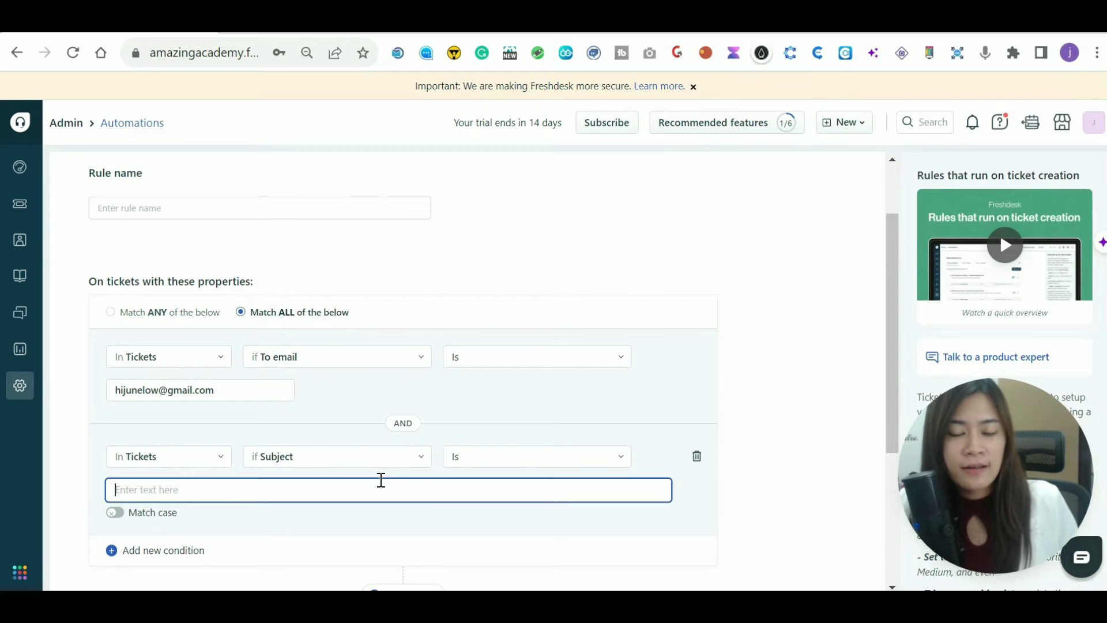
click(468, 463)
click(496, 369)
click(251, 487)
text(account)
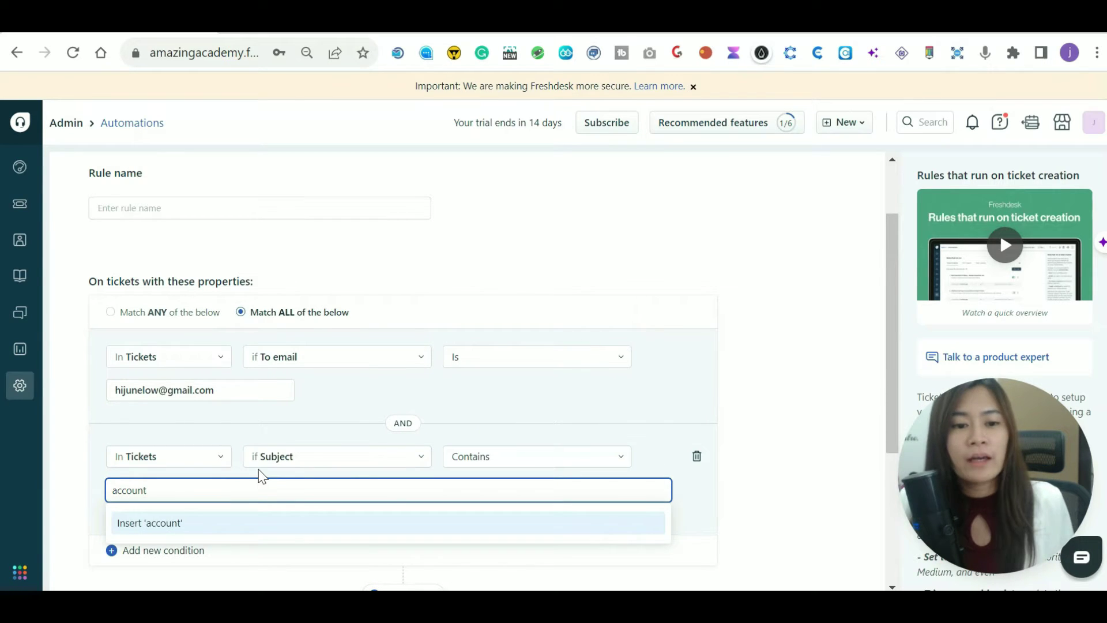
click(208, 524)
scroll(131, 426, down, 3)
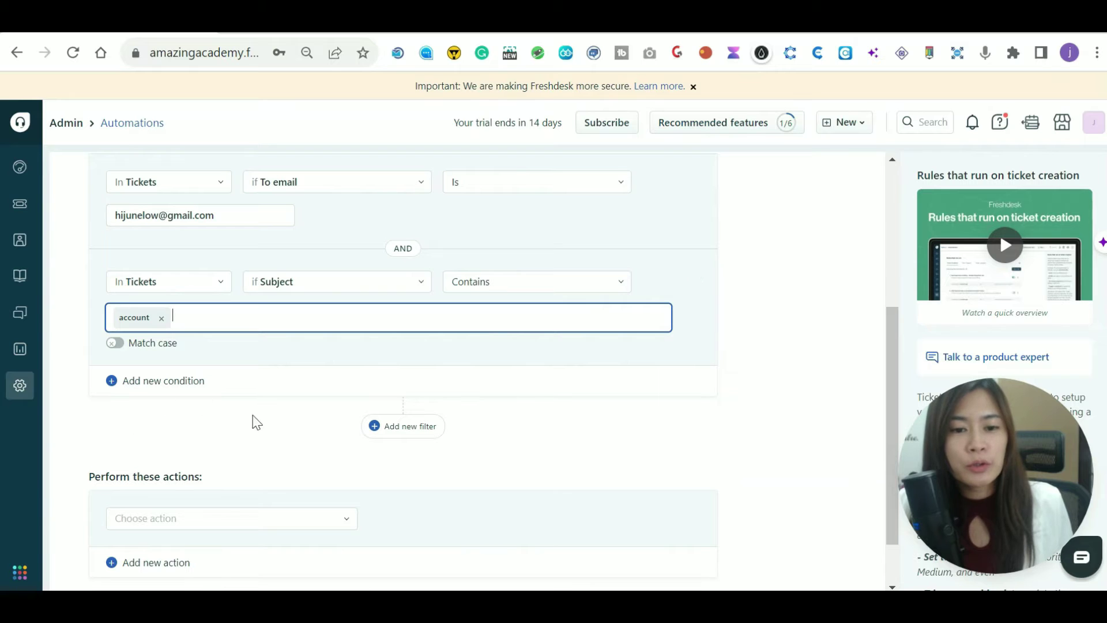
Add an Assign to Agent action that assigns matching tickets to agent hello.
scroll(94, 329, up, 2)
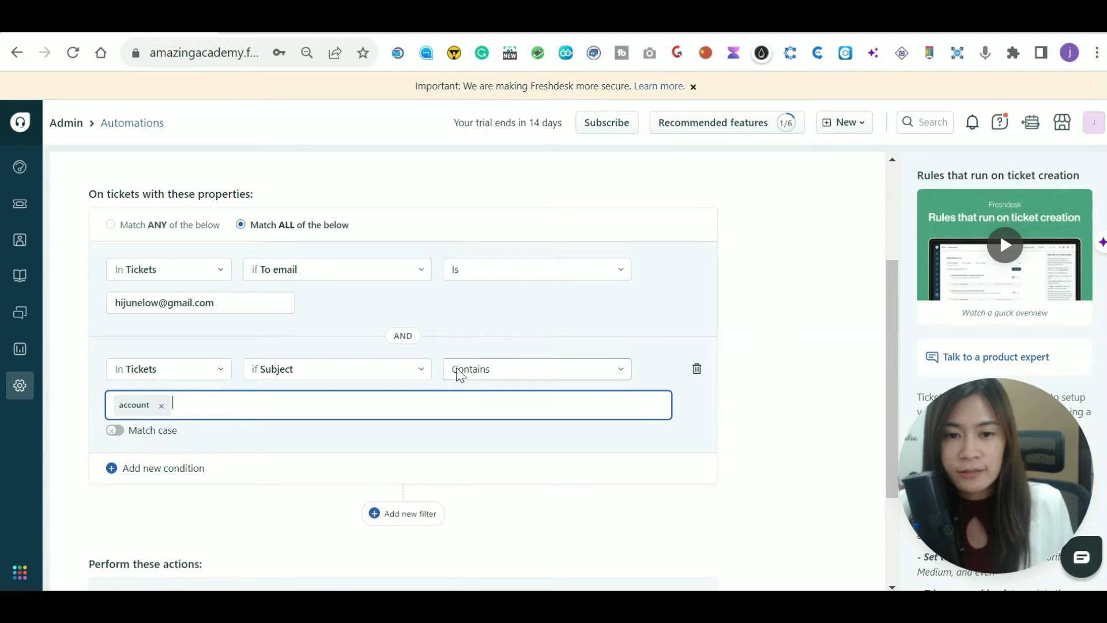
scroll(334, 496, down, 2)
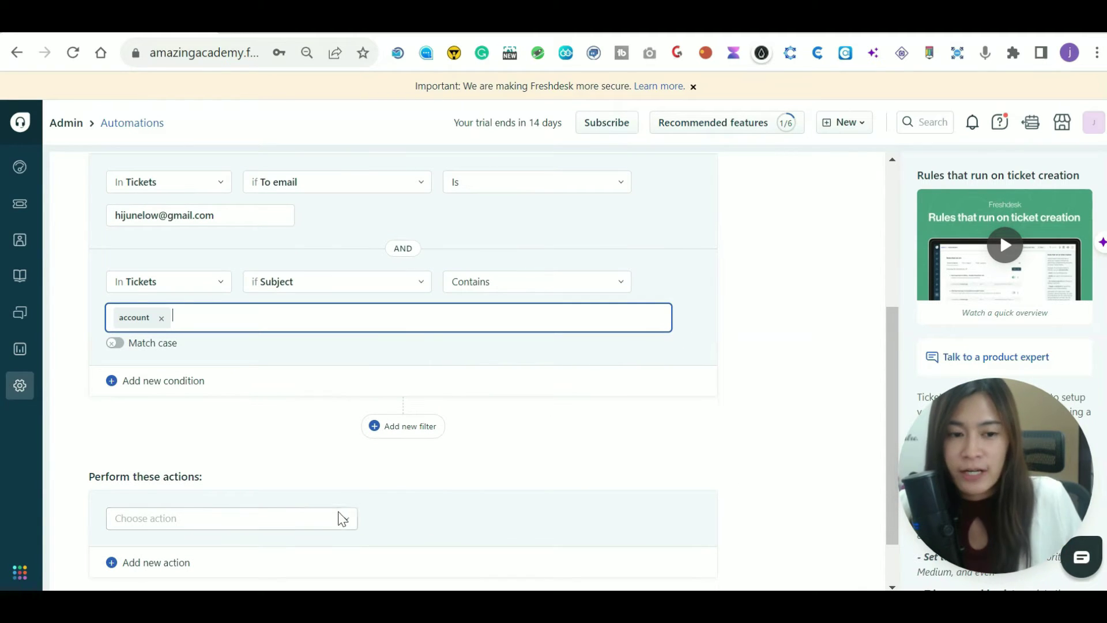
click(306, 519)
click(279, 519)
click(242, 522)
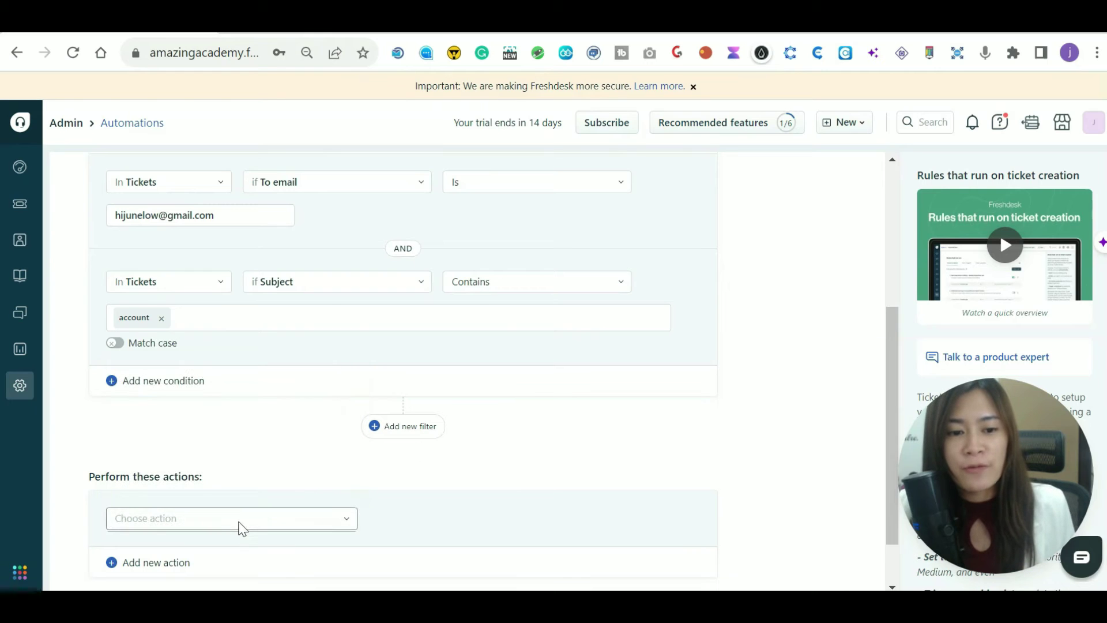
scroll(271, 468, down, 1)
scroll(272, 462, down, 1)
scroll(285, 441, up, 3)
drag(350, 397, 341, 421)
click(230, 433)
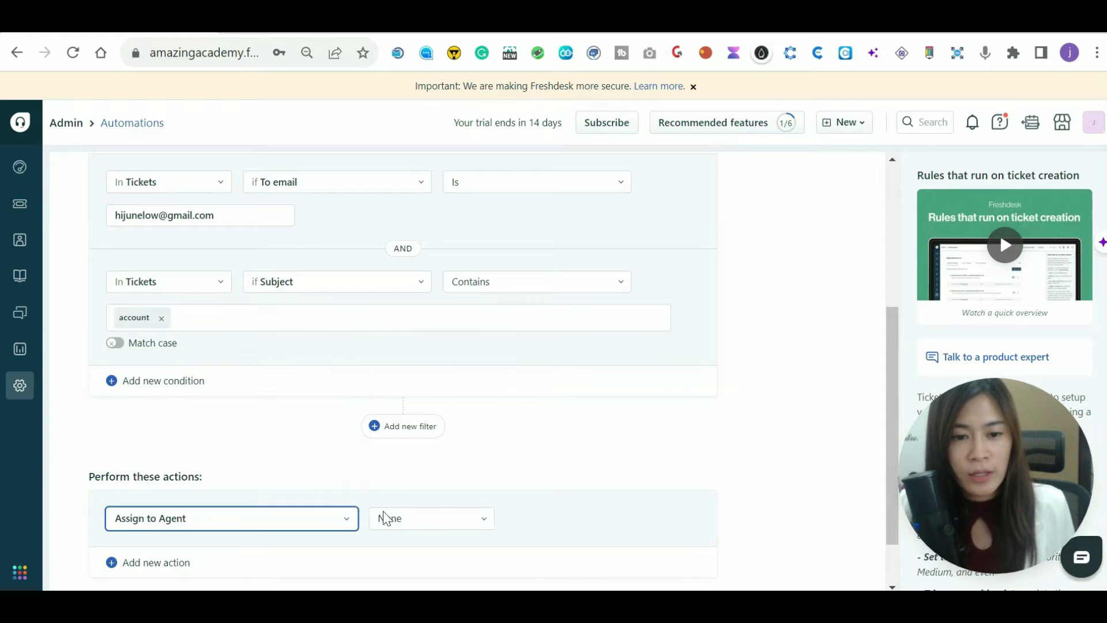
click(416, 519)
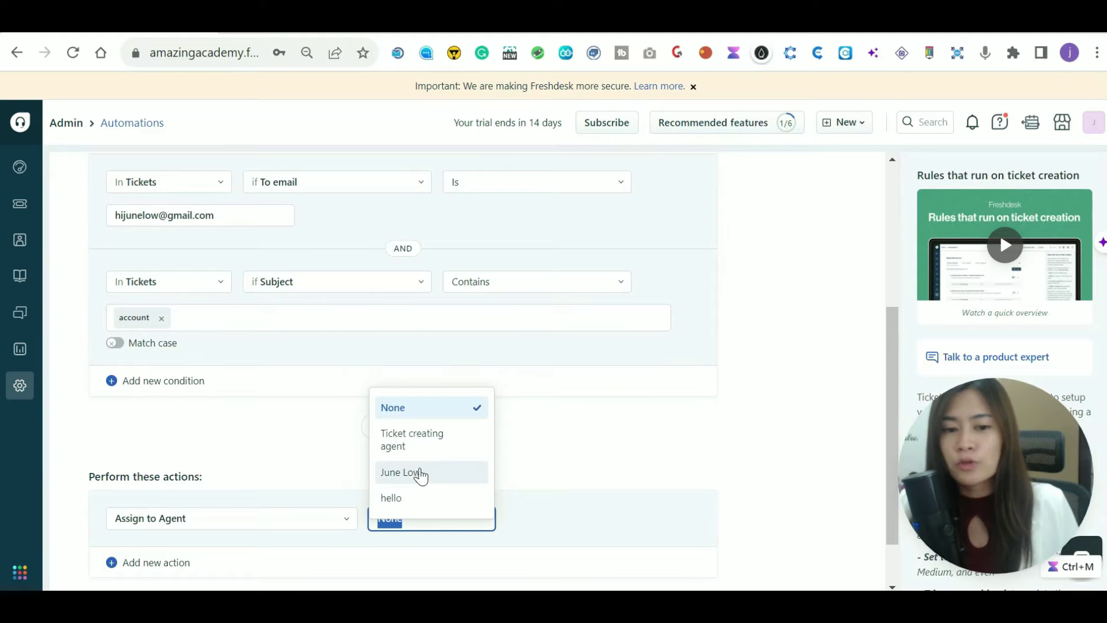
click(421, 499)
Name the rule 'Operation - <To email> + Subject [ Account] - Assign to [ Hello'.
scroll(456, 490, down, 1)
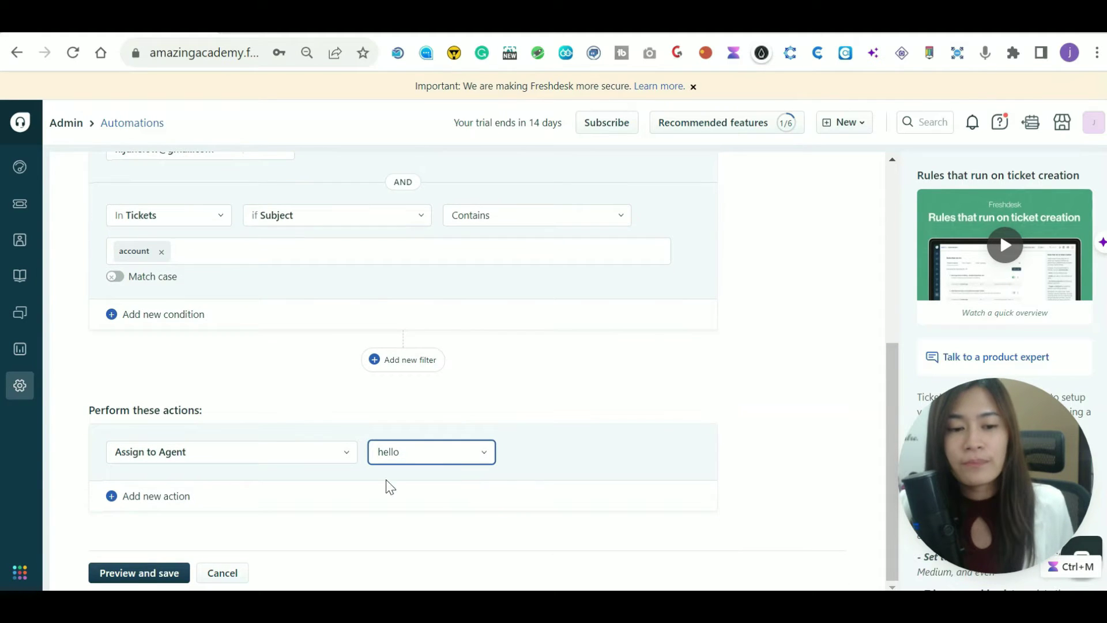
click(140, 573)
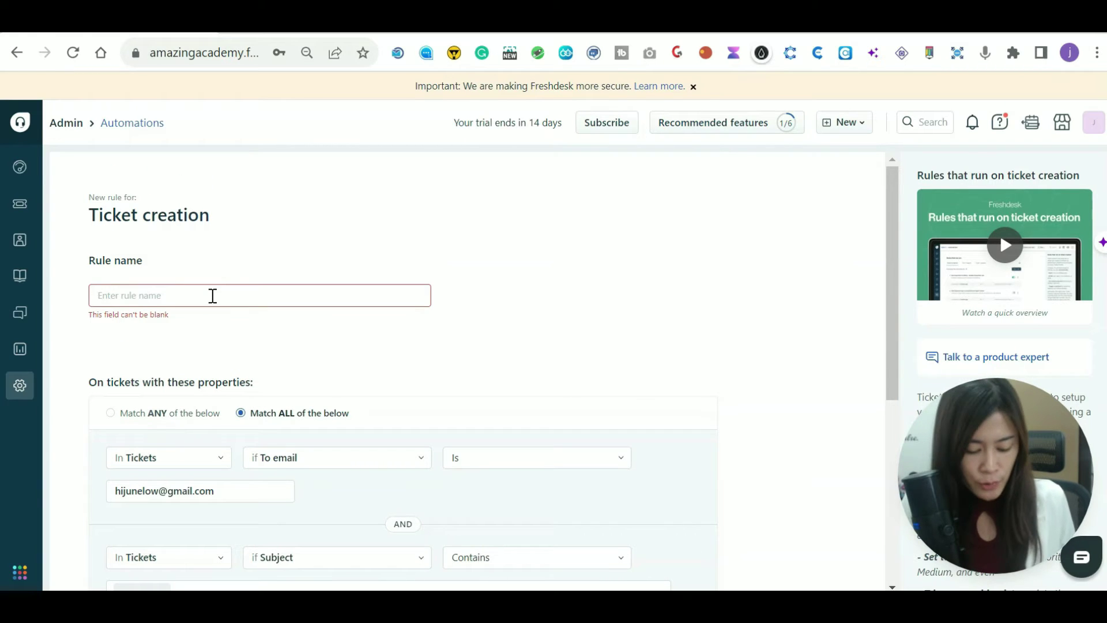
text(Operation - TO e)
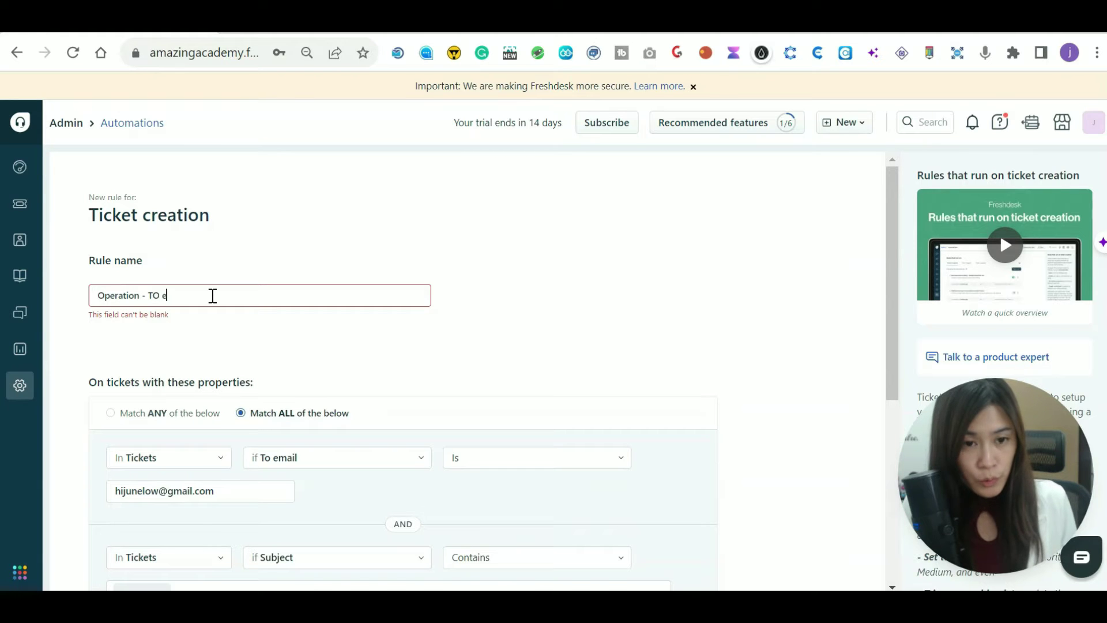
key(BackSpace)
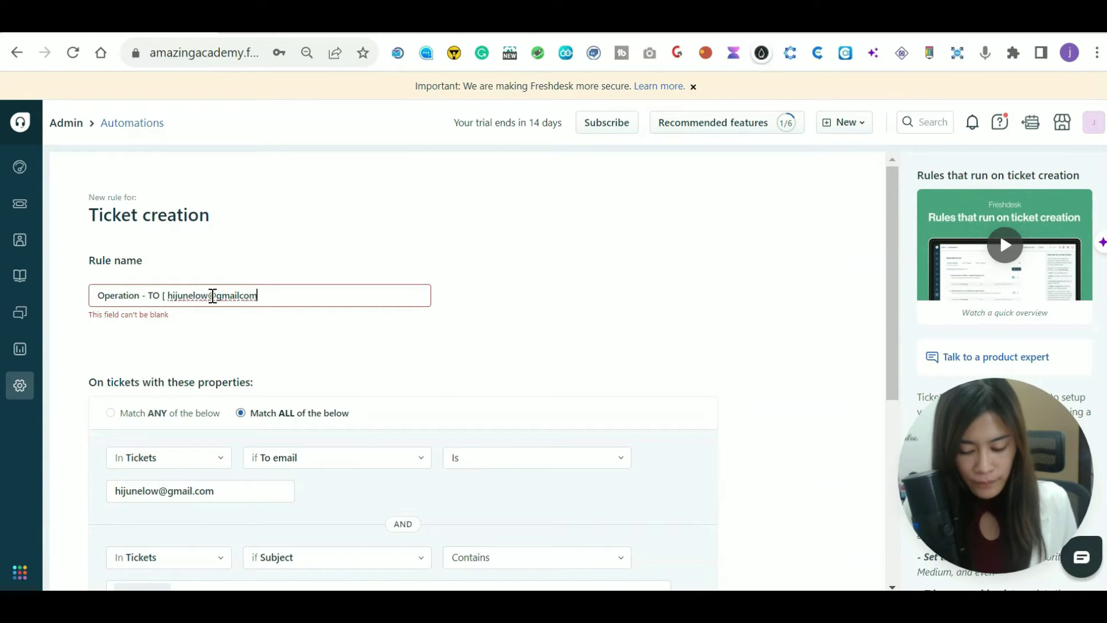
text(])
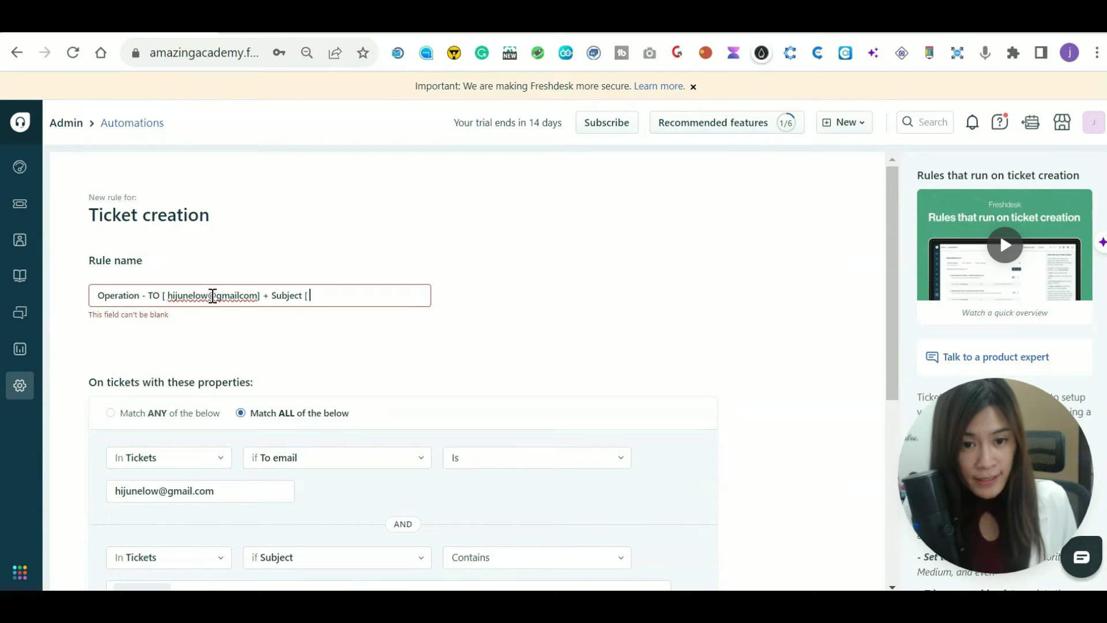
text(+ Subject [ Account] - Assign)
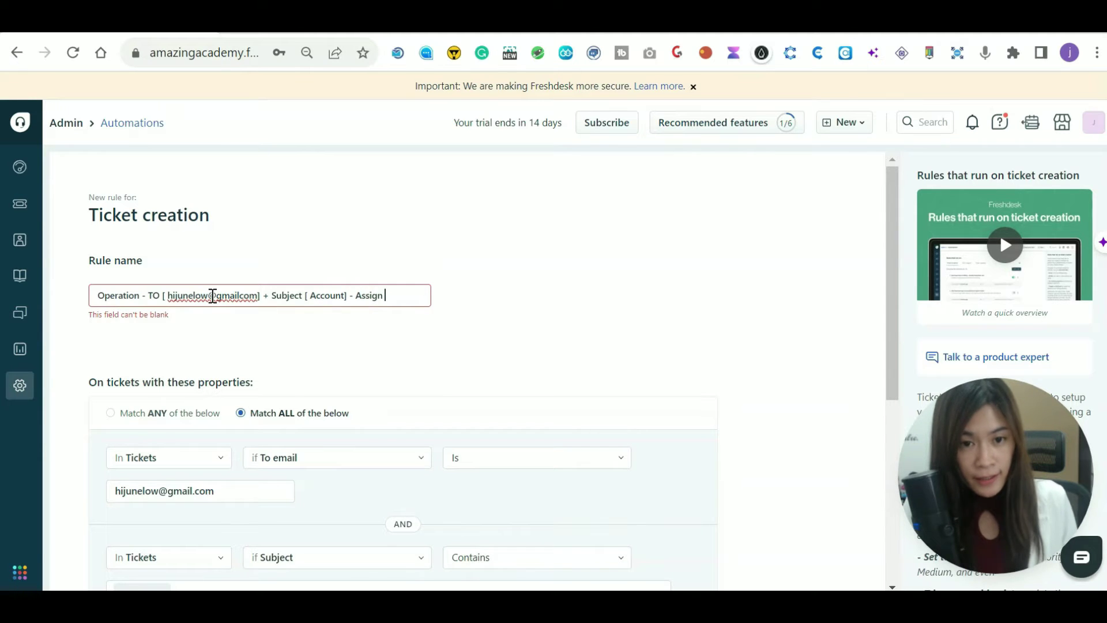
text( to [ Hello)
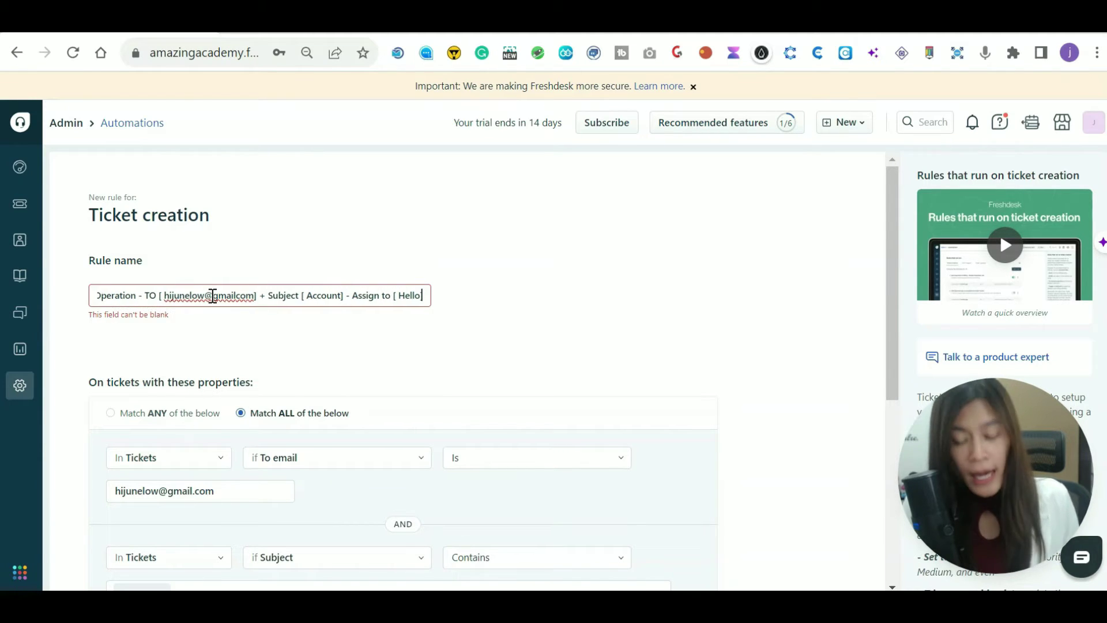
drag(412, 296, 42, 297)
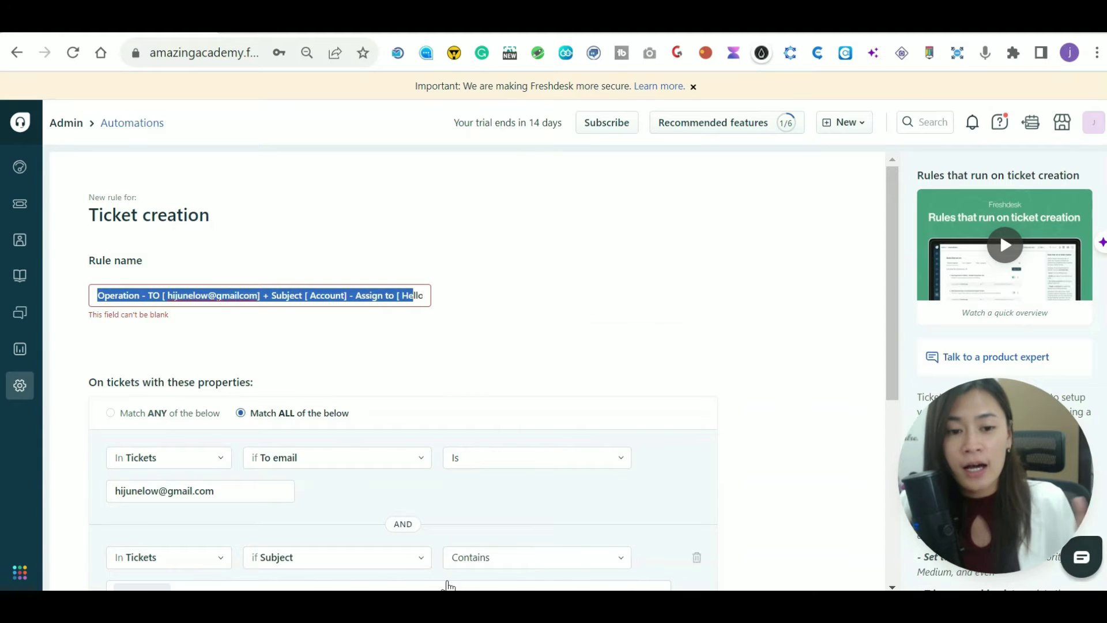
scroll(448, 584, down, 3)
scroll(425, 524, up, 3)
click(260, 298)
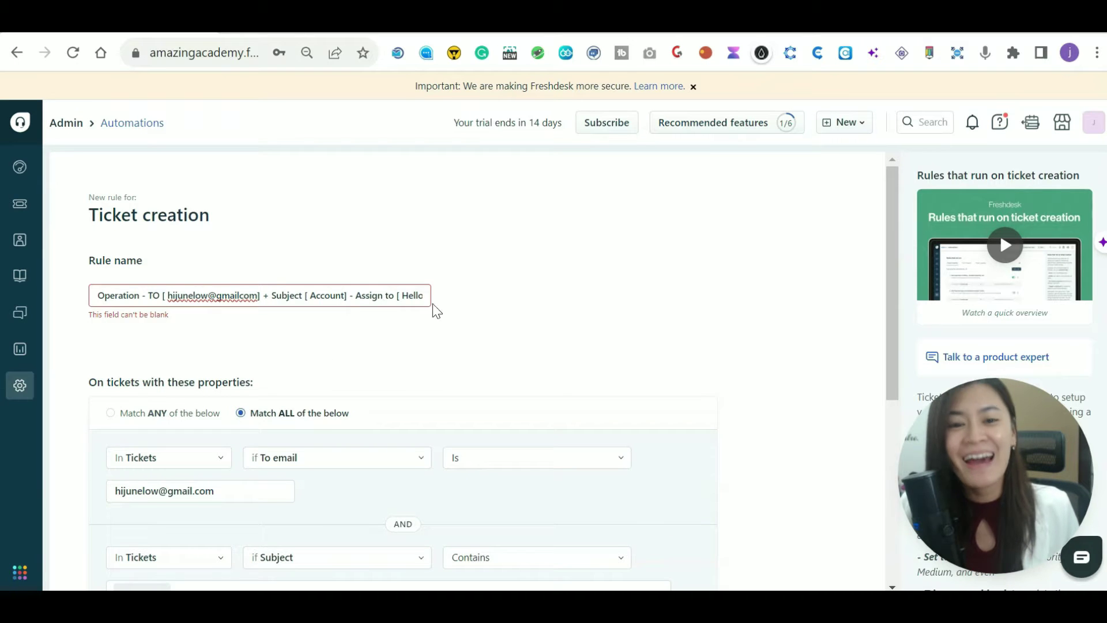
scroll(423, 289, down, 6)
scroll(156, 571, up, 2)
scroll(156, 572, down, 2)
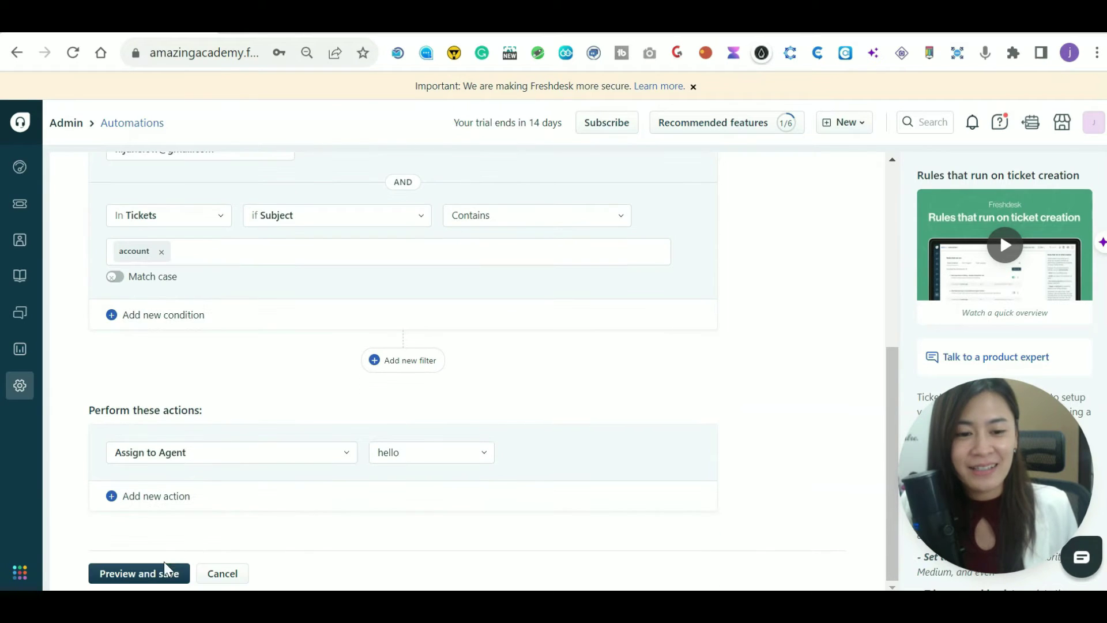
Preview the rule summary, then save and enable the Operation rule.
click(142, 574)
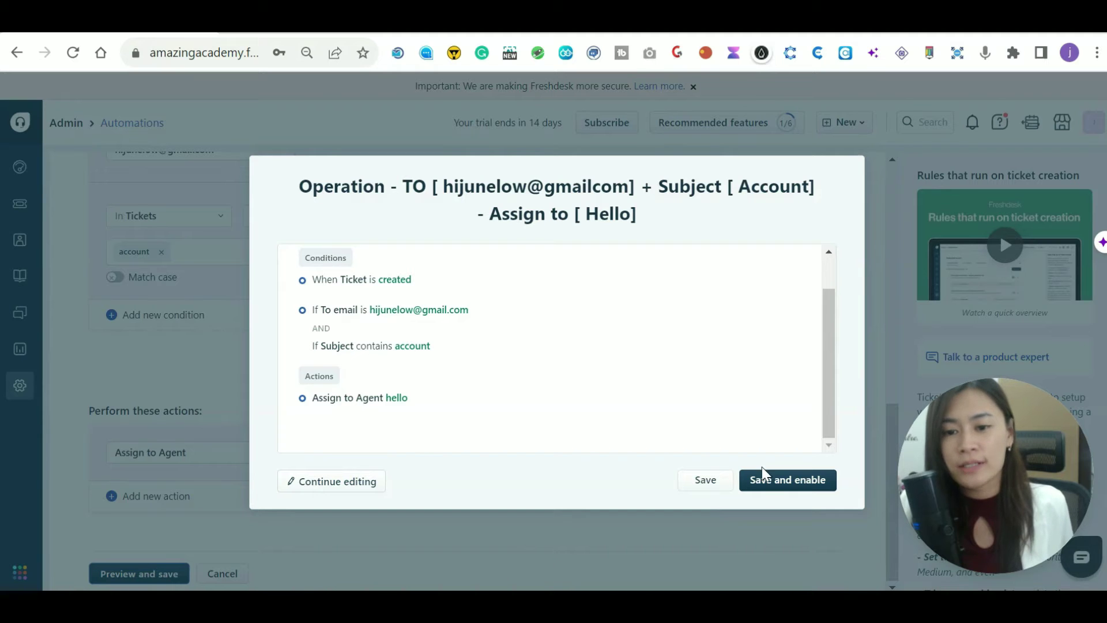
click(766, 483)
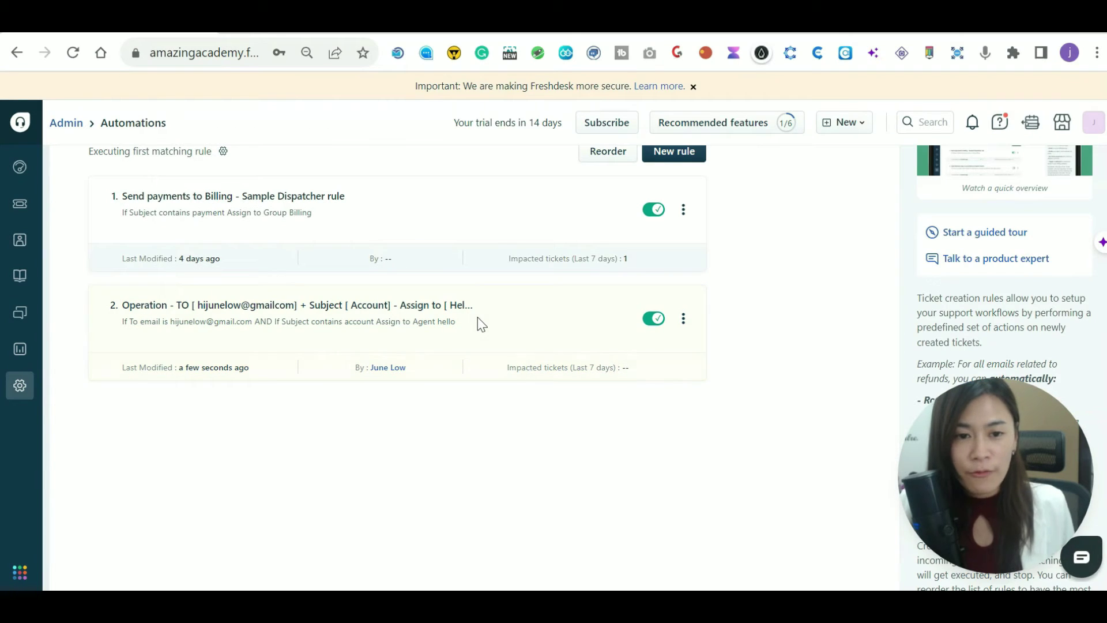
Start another new rule set to Match ALL with a To email Is condition for an address.
click(682, 161)
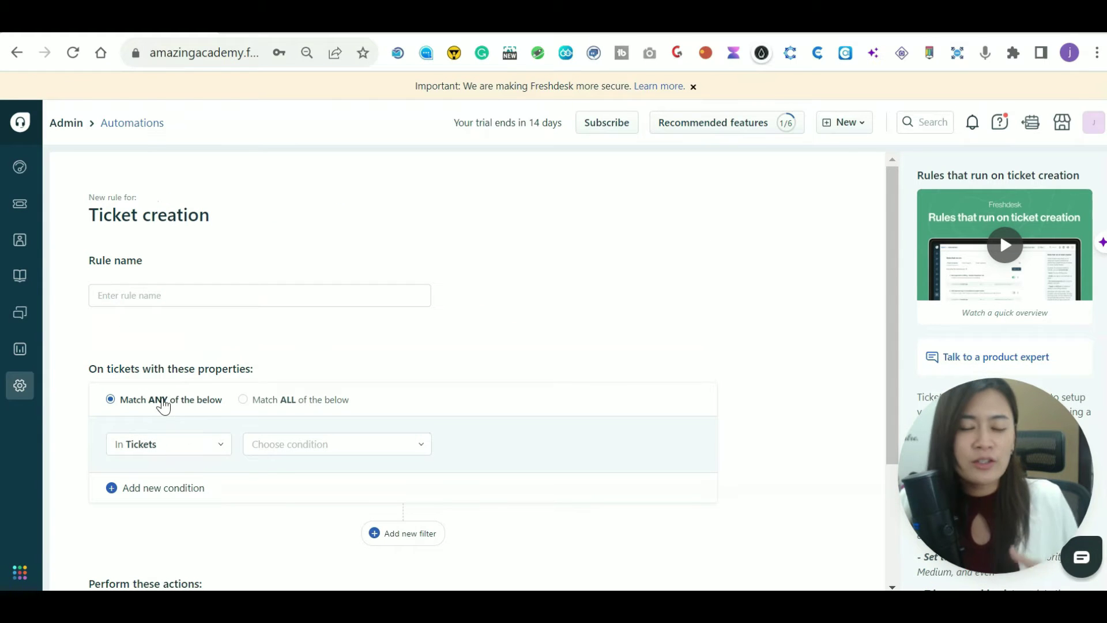
click(410, 535)
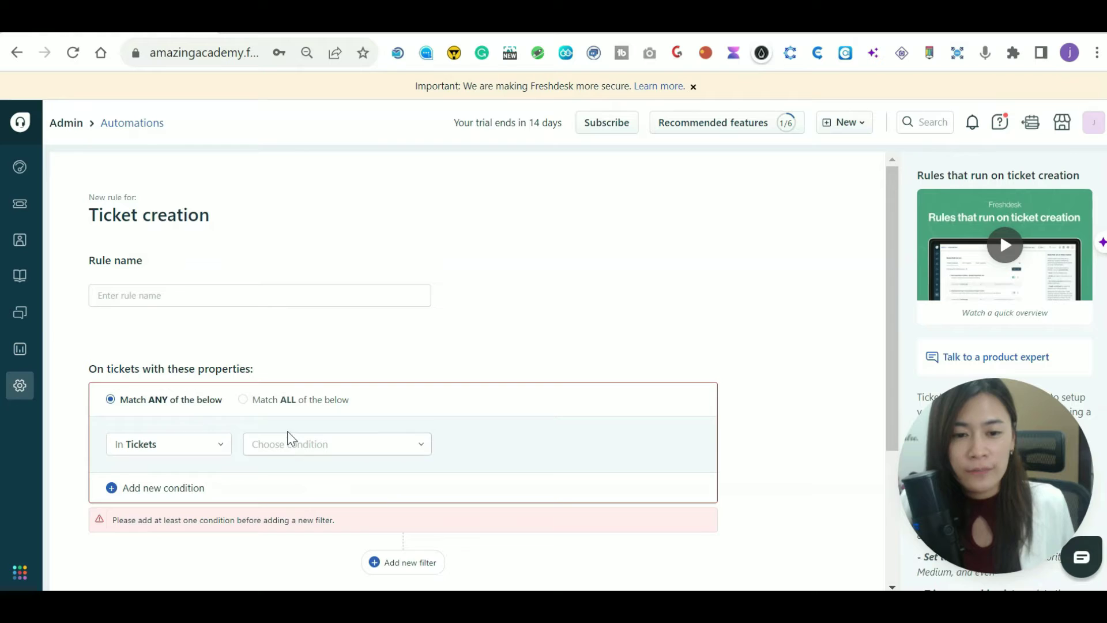
scroll(383, 401, down, 3)
click(240, 227)
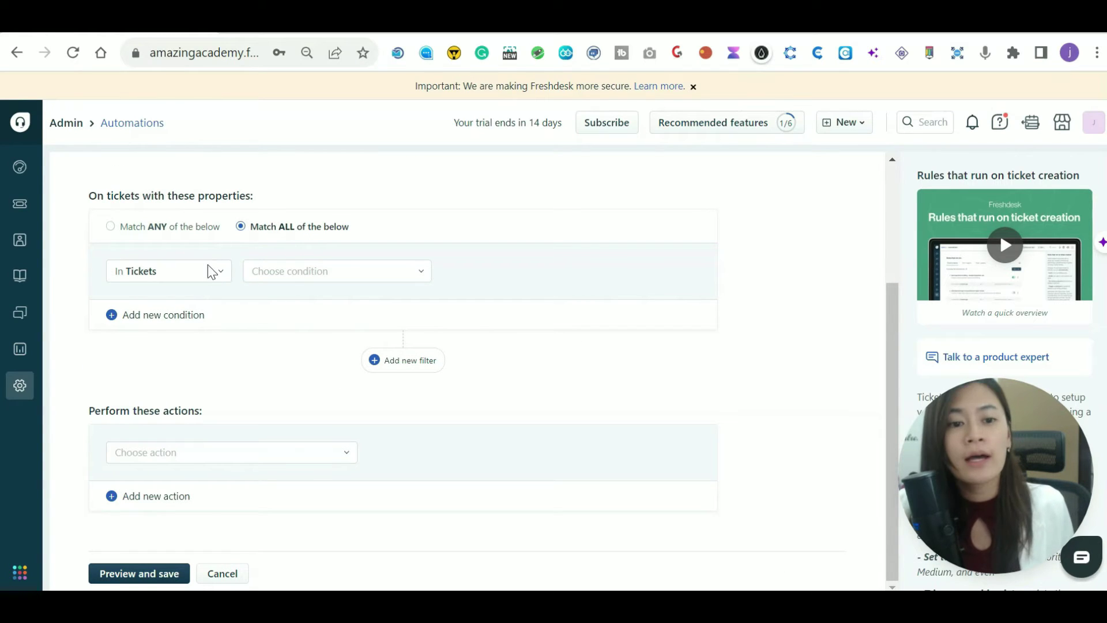
click(286, 274)
click(291, 327)
click(227, 310)
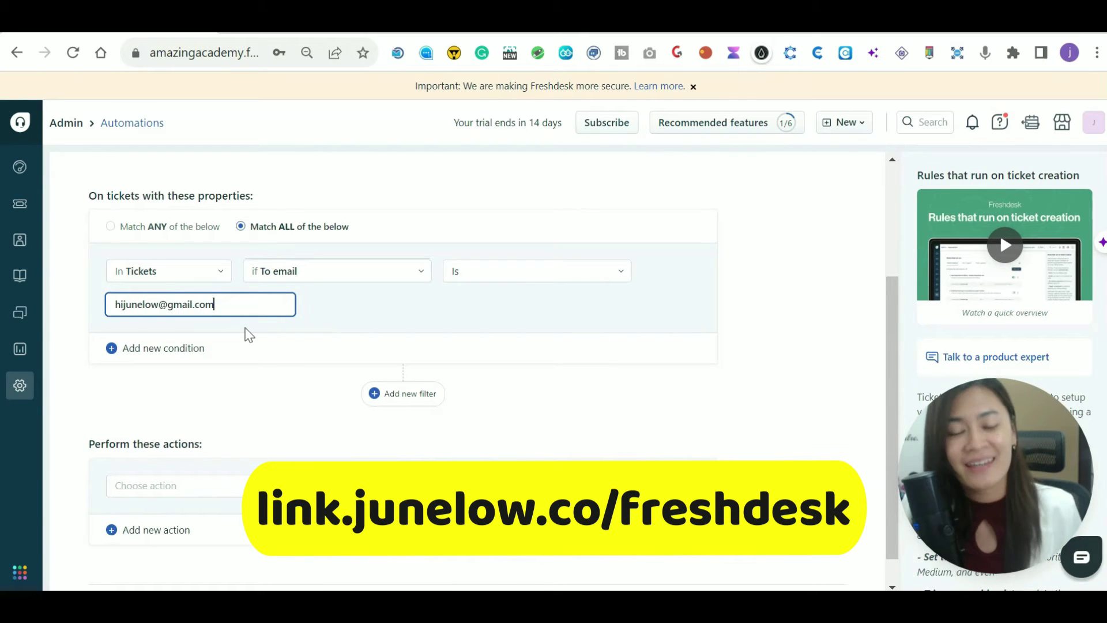
click(265, 349)
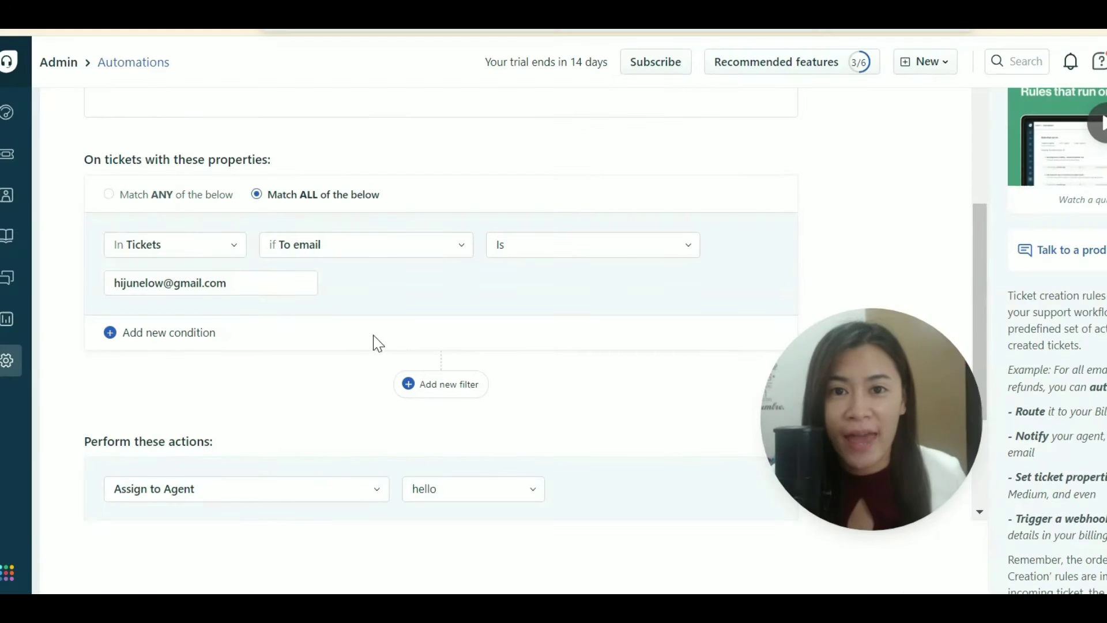
Add an OR-linked filter block with a To email condition, value partly typed as 'custe'.
click(441, 391)
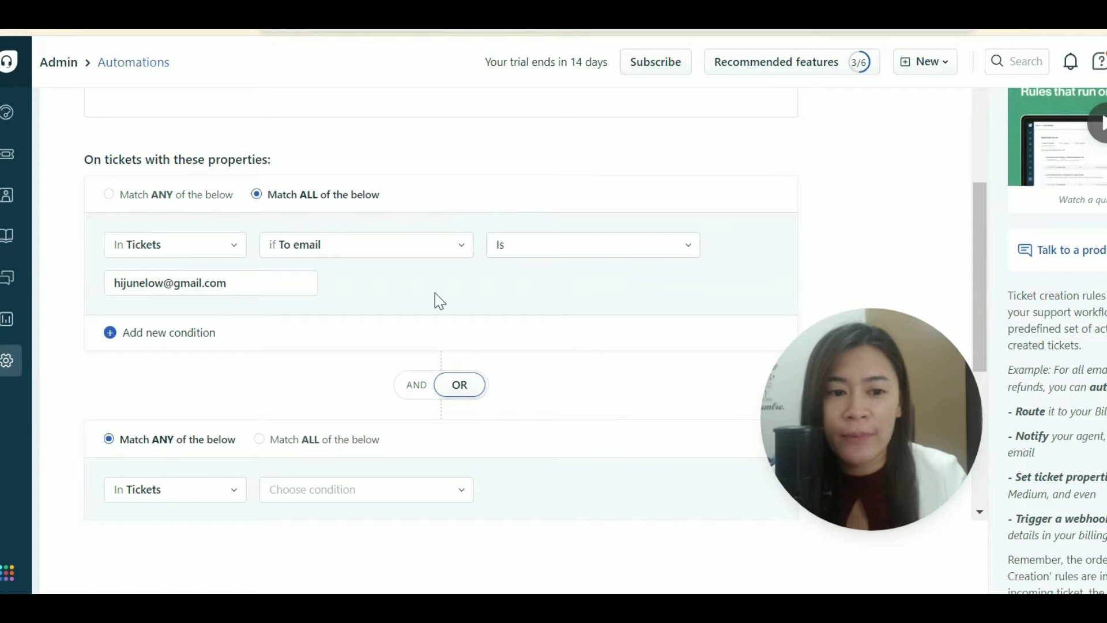
scroll(297, 502, down, 3)
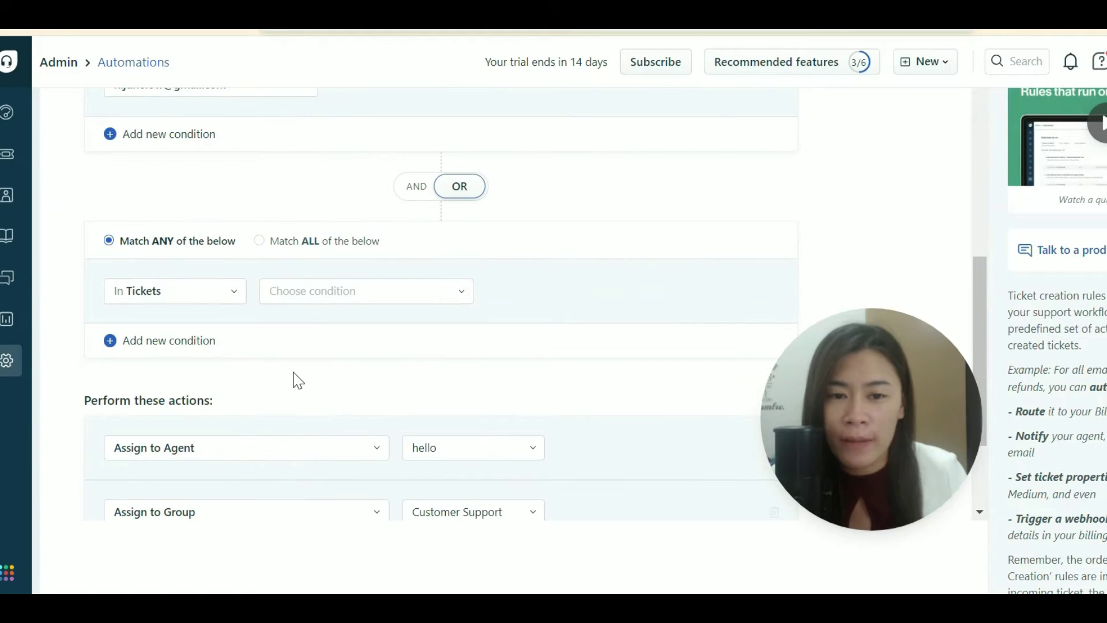
click(337, 290)
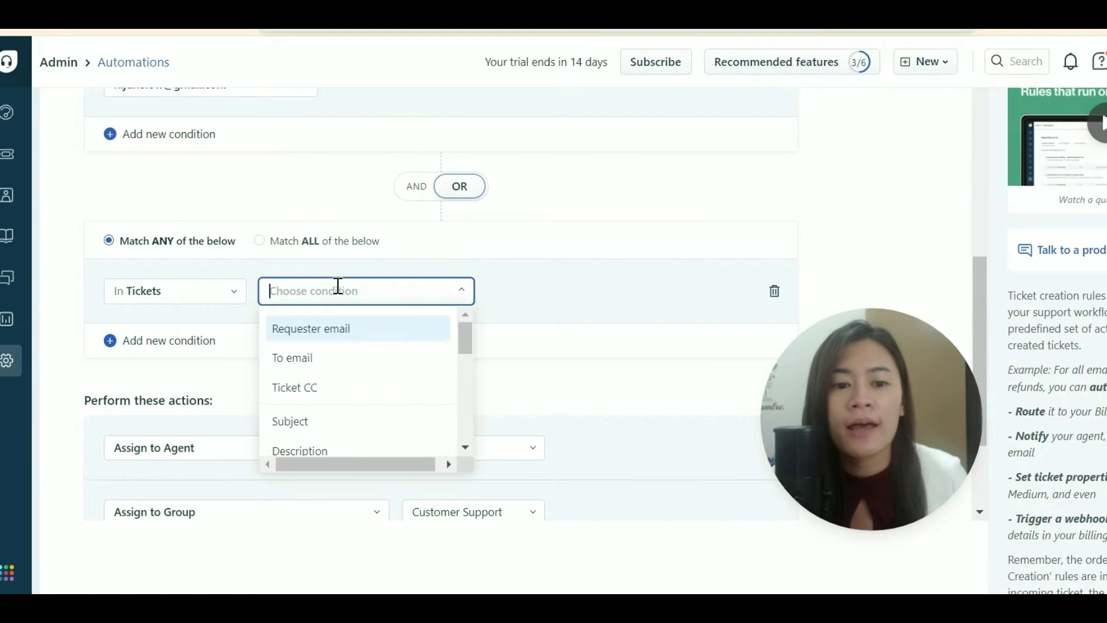
click(341, 368)
click(249, 339)
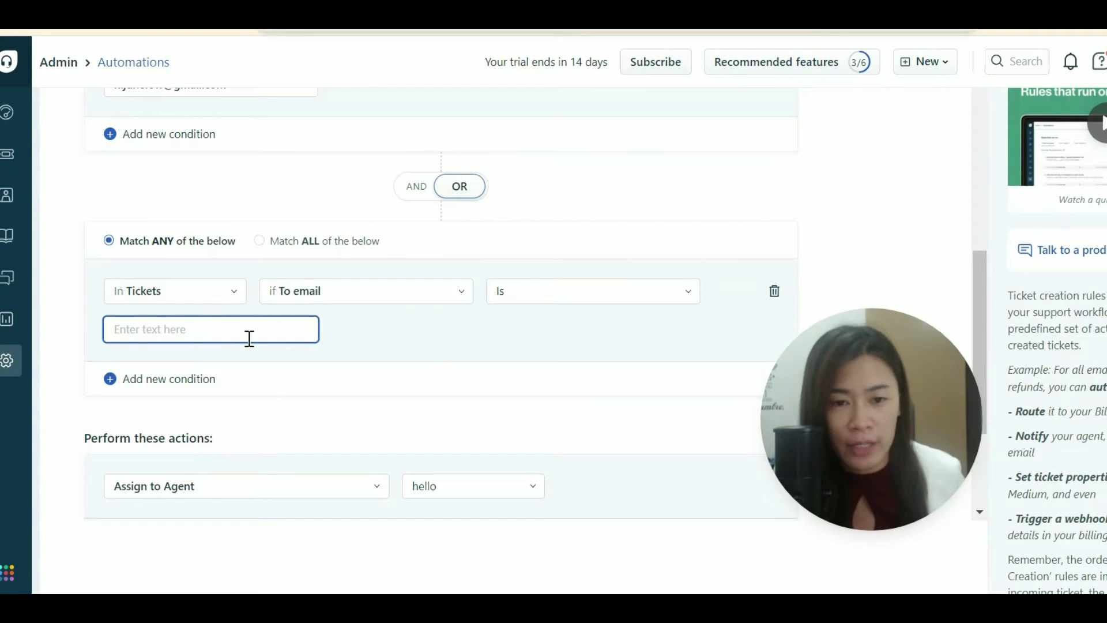
text(custerom)
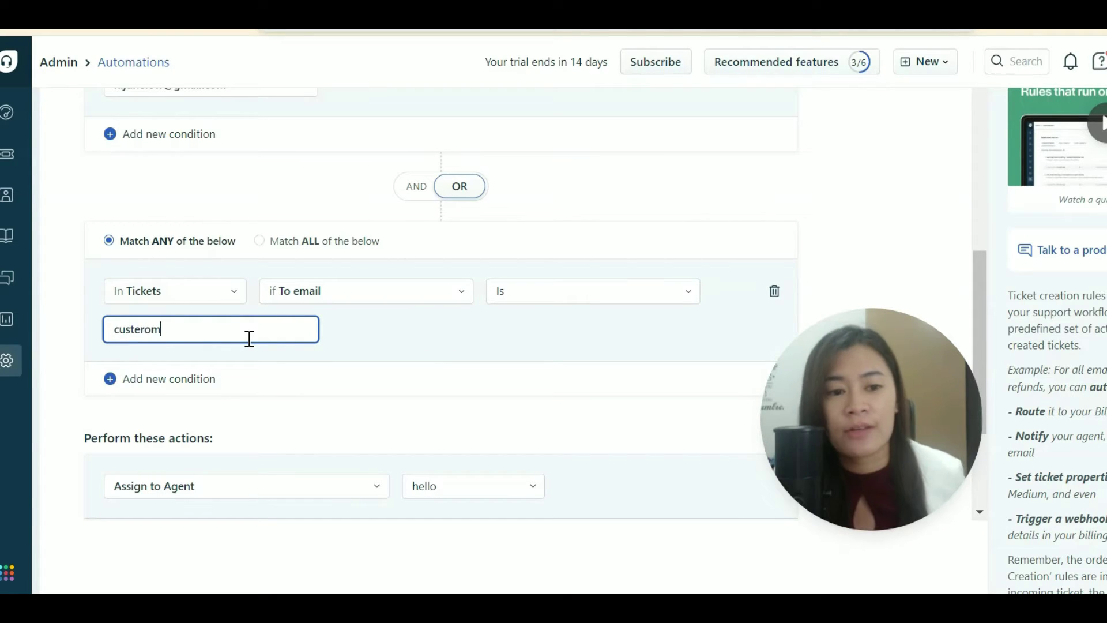
key(BackSpace)
key(BackSpace)
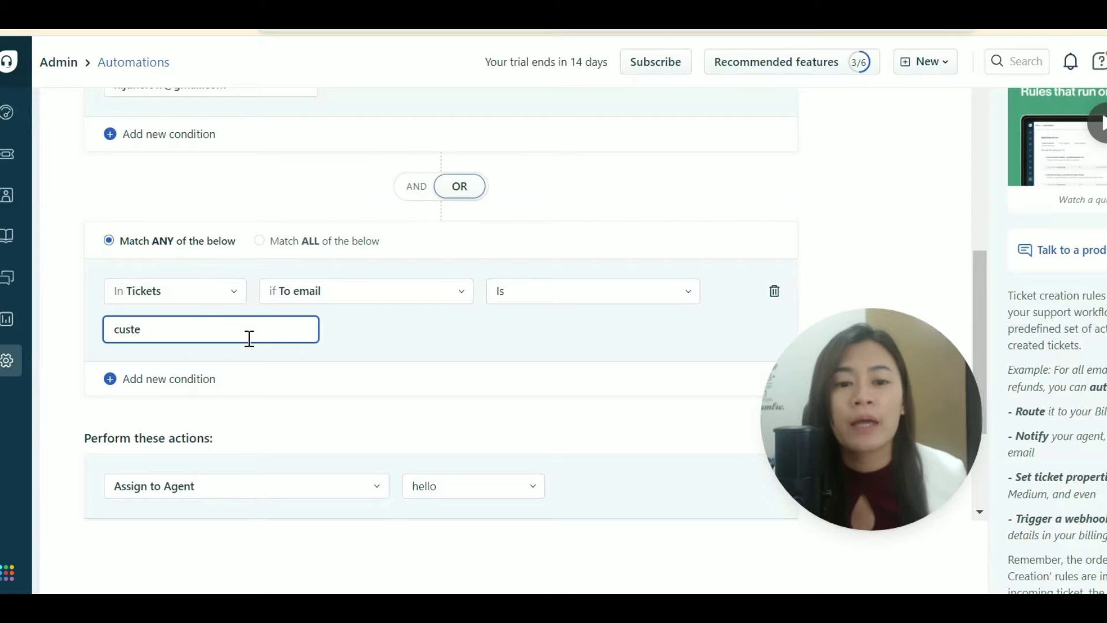
scroll(249, 339, up, 5)
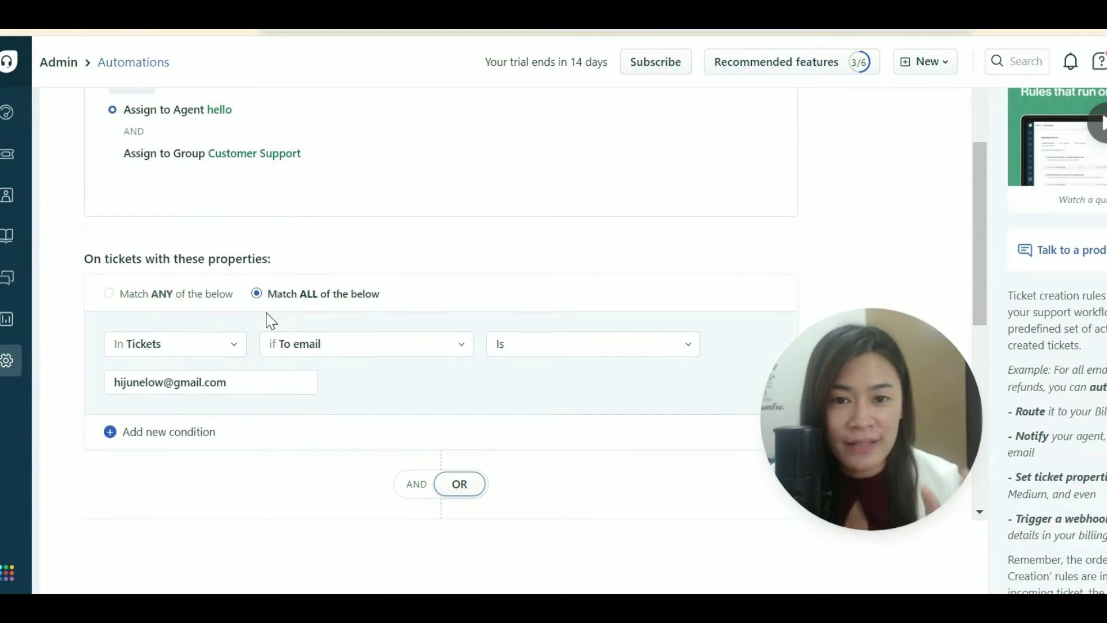
scroll(136, 240, down, 2)
scroll(311, 380, down, 5)
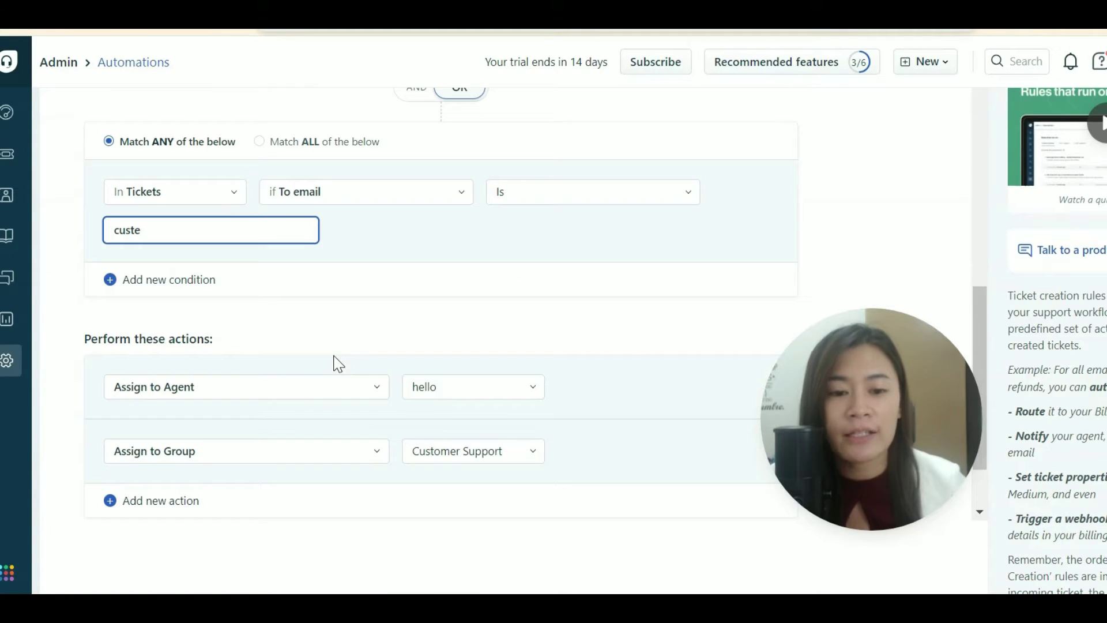
scroll(338, 363, down, 2)
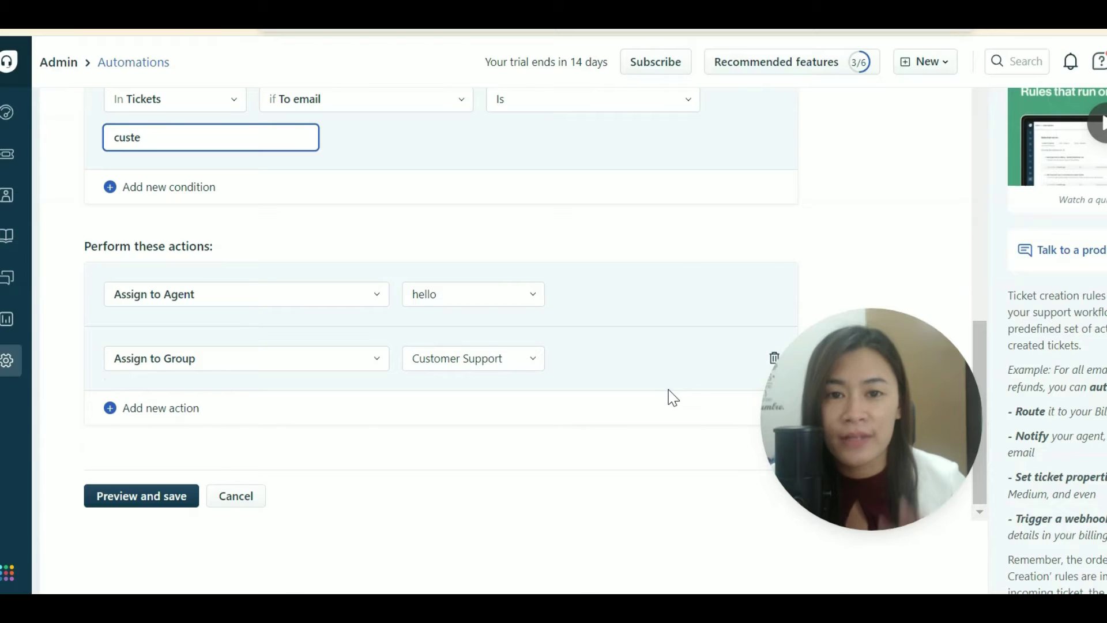
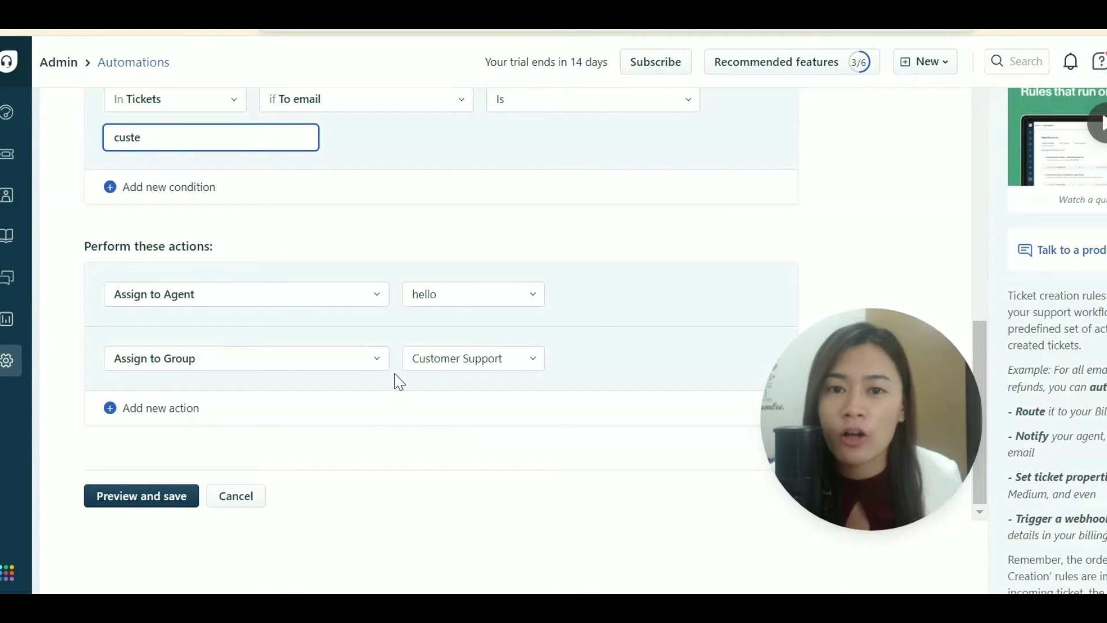
click(297, 291)
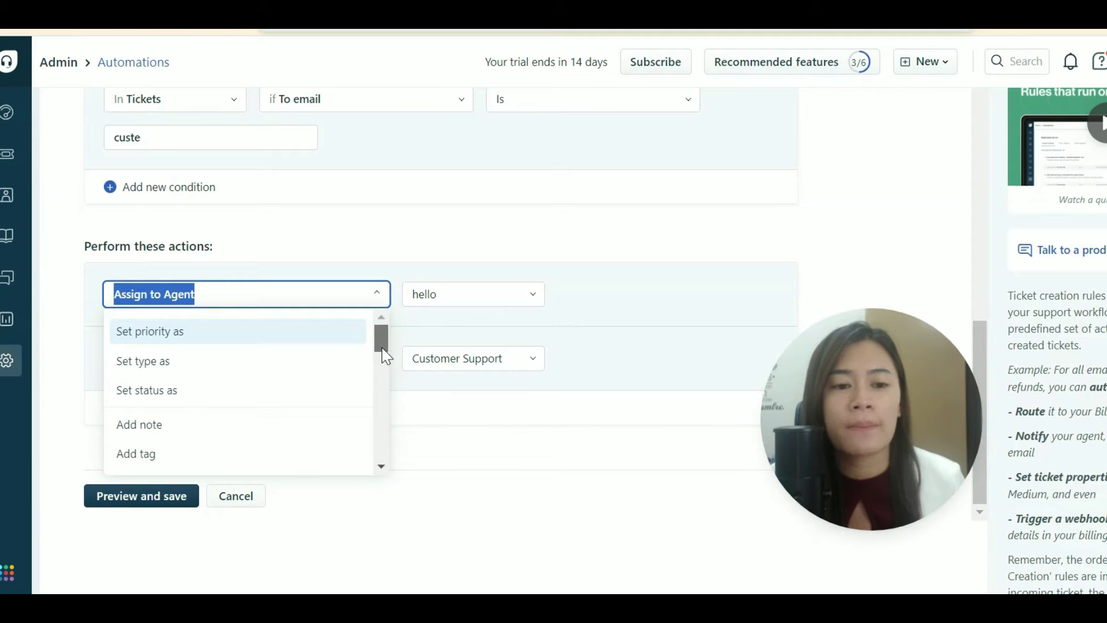
scroll(384, 349, down, 1)
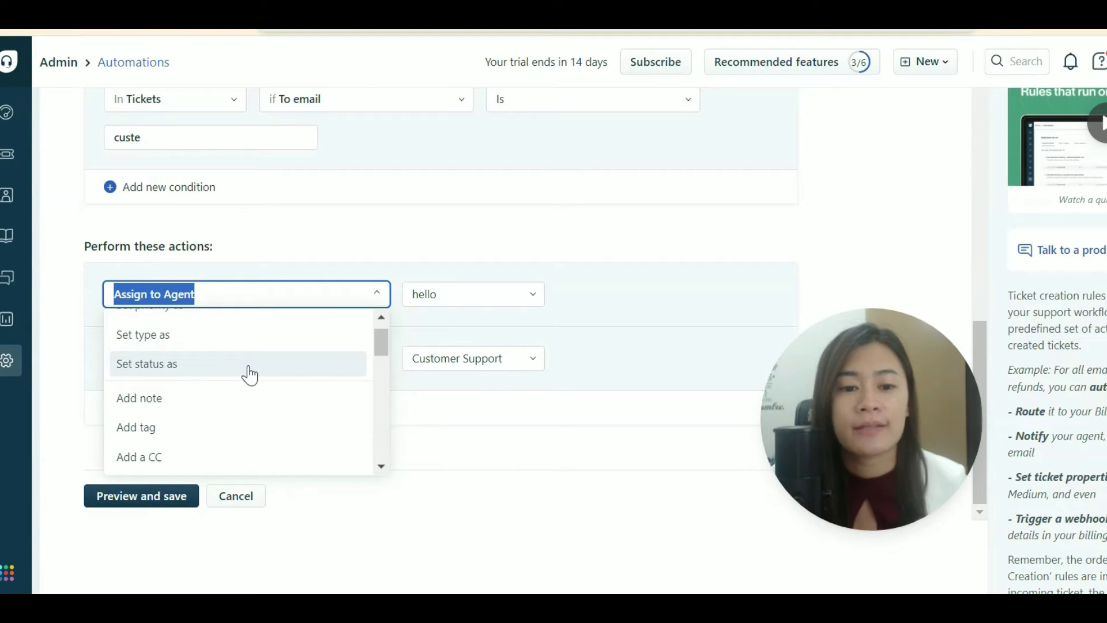
drag(383, 353, 389, 384)
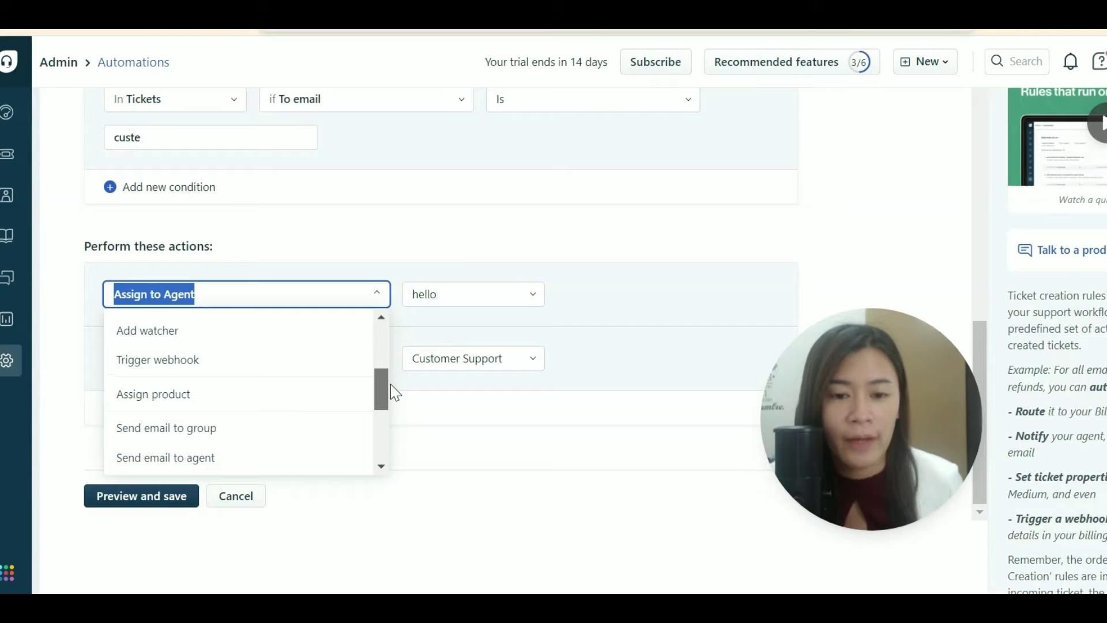
click(445, 271)
click(225, 292)
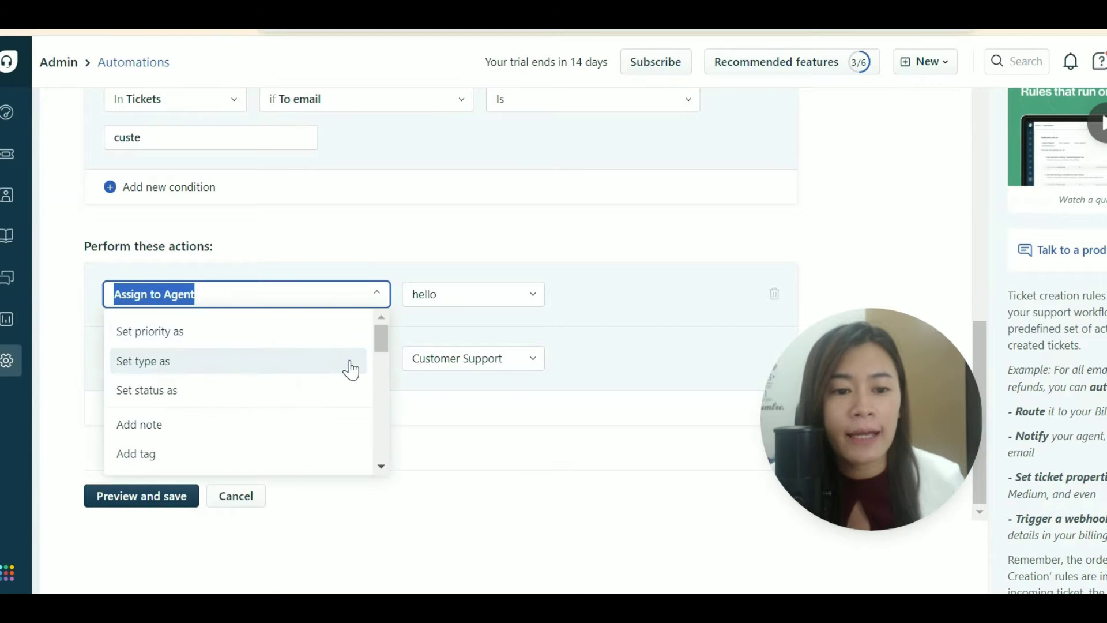
scroll(352, 370, down, 3)
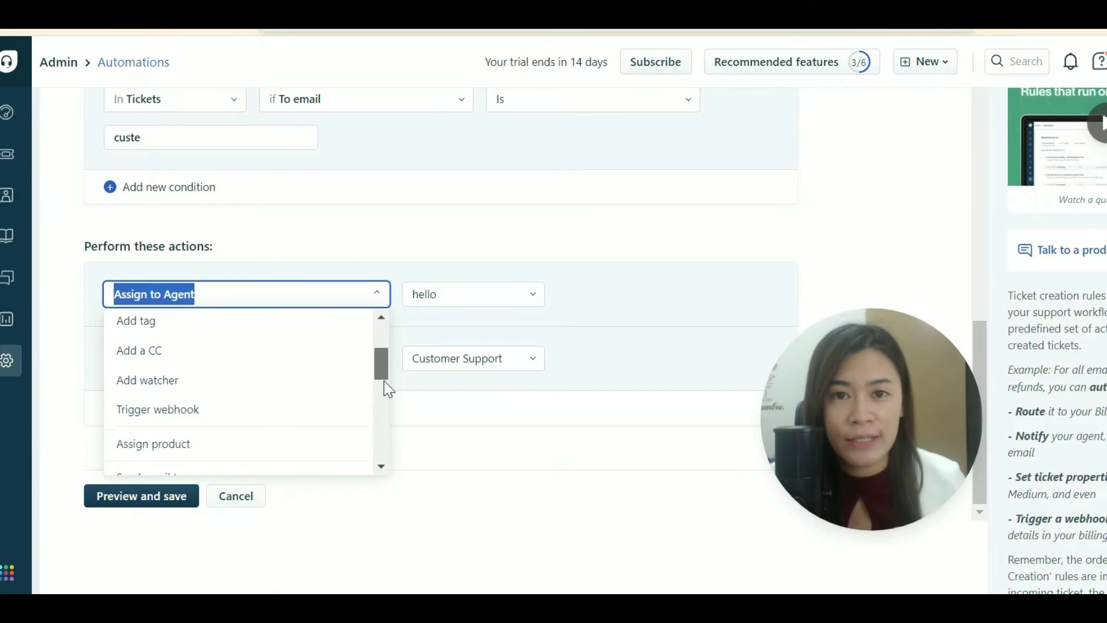
scroll(390, 390, down, 1)
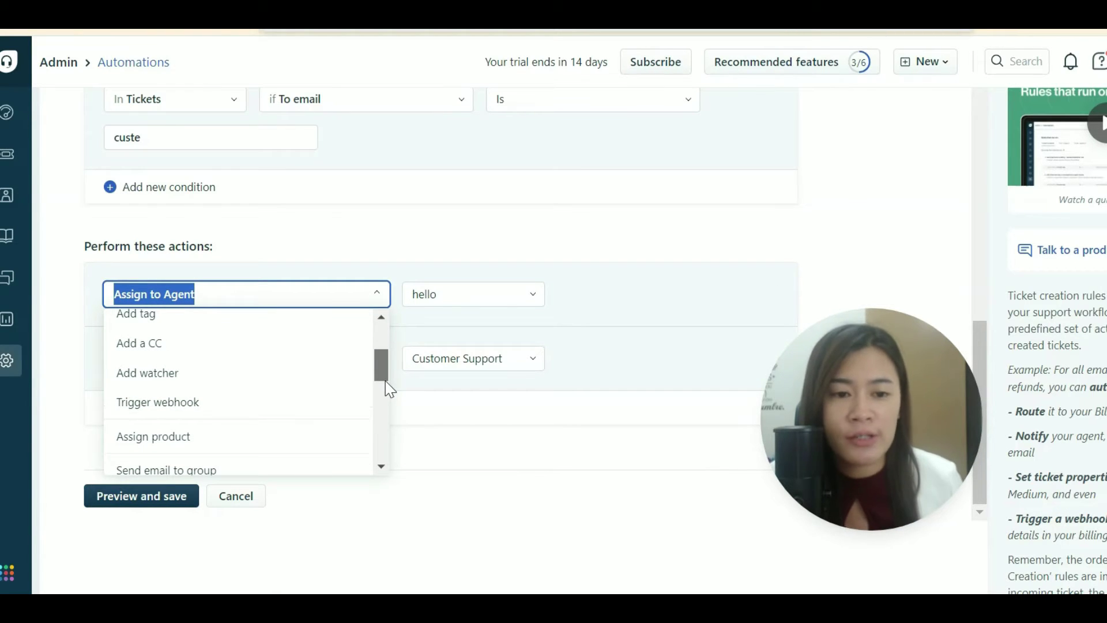
drag(385, 382, 390, 402)
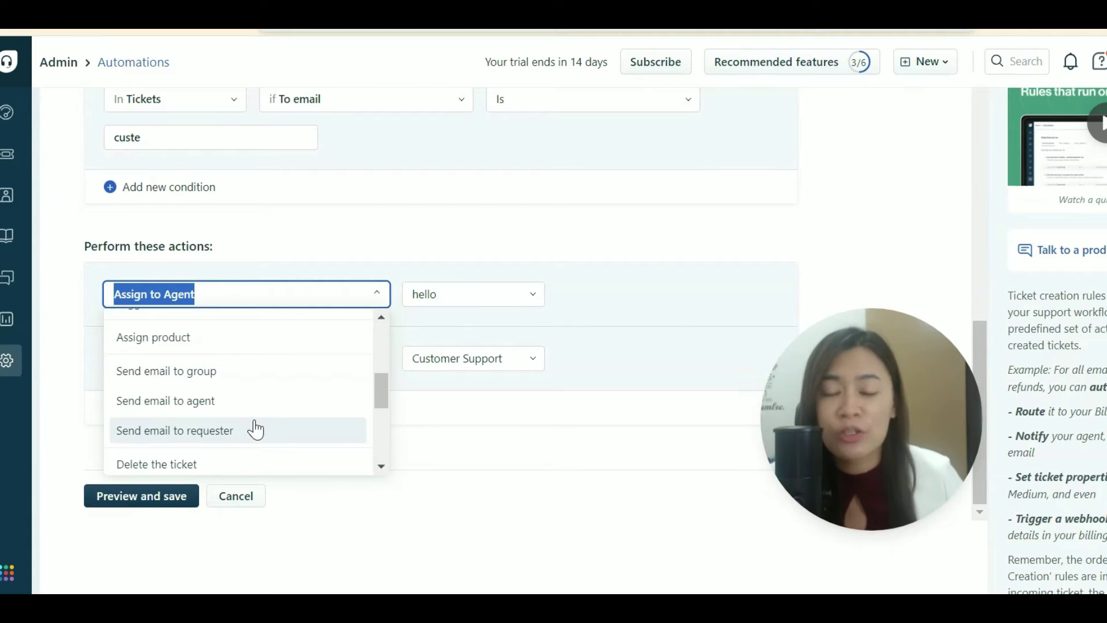
click(281, 264)
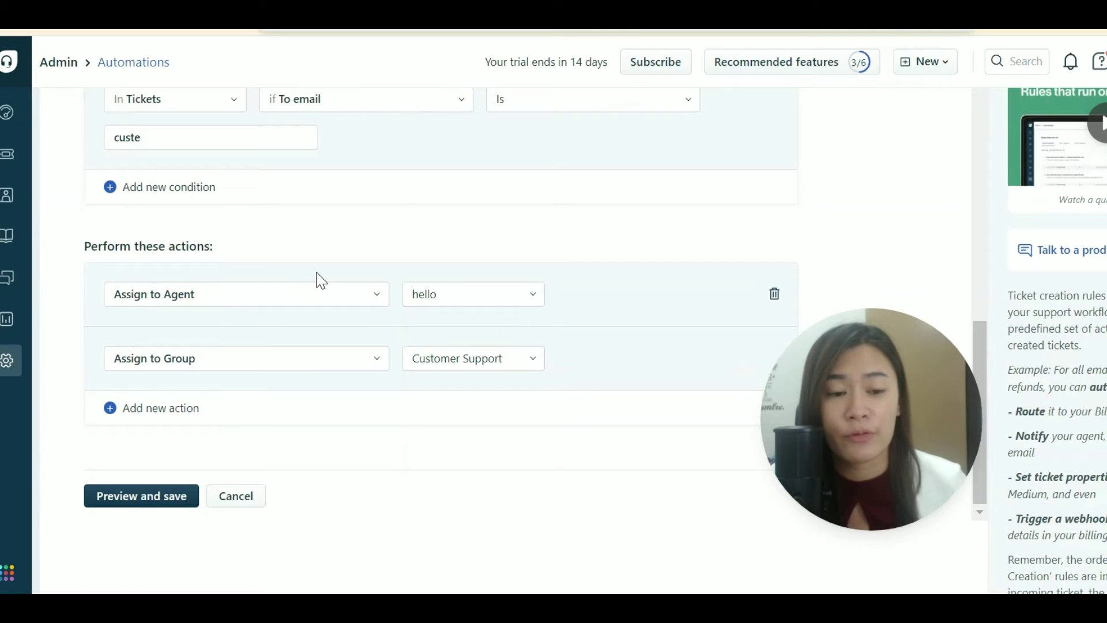
scroll(323, 271, up, 5)
scroll(353, 276, up, 2)
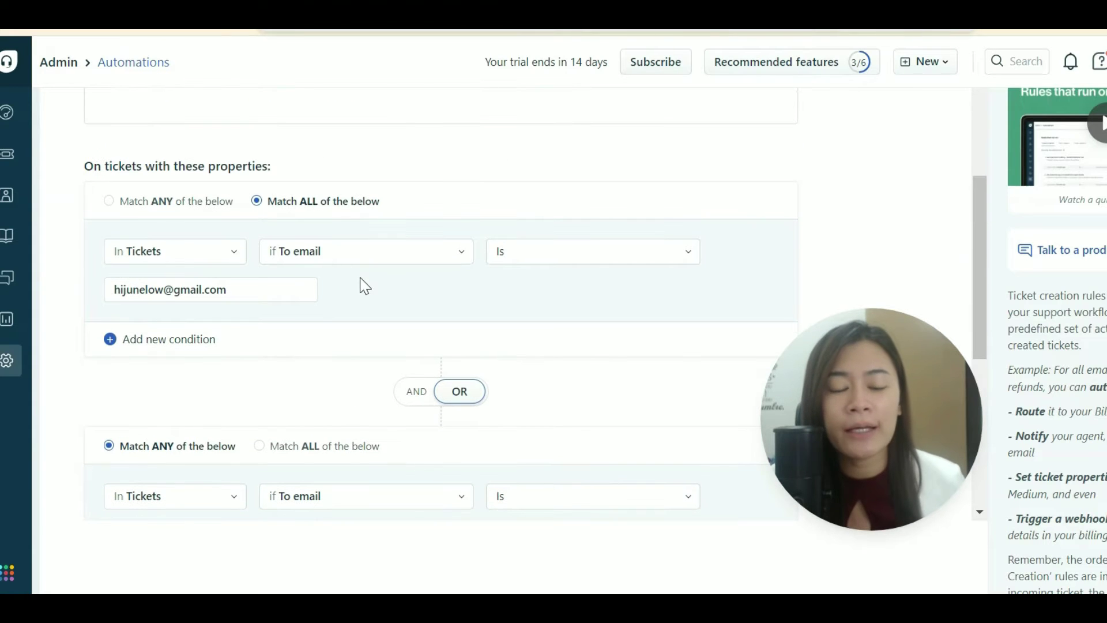
click(196, 255)
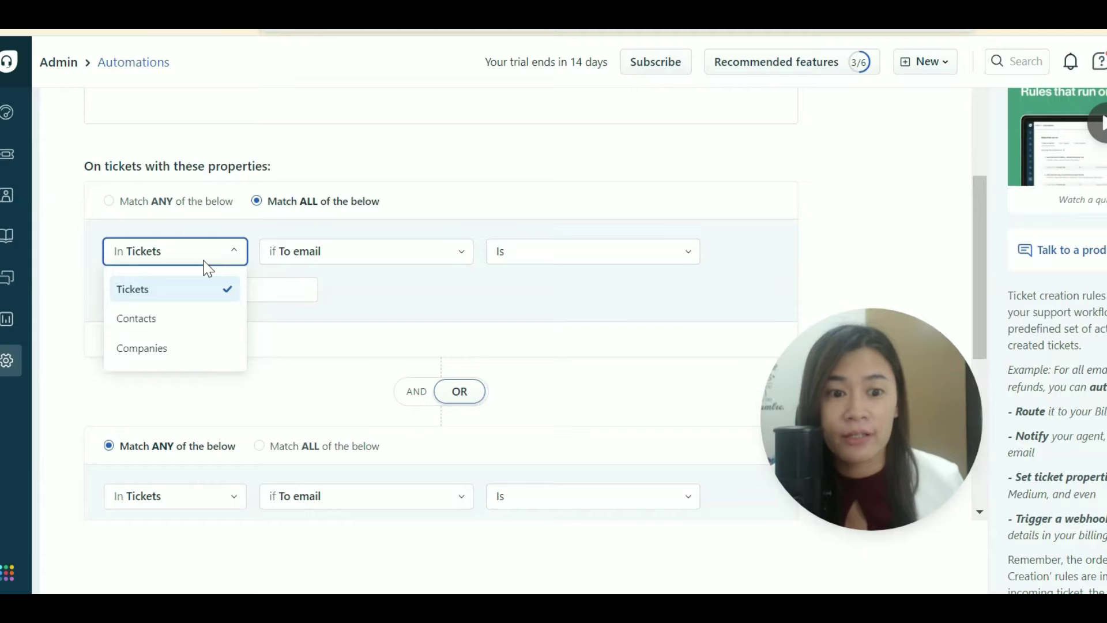
scroll(209, 268, up, 2)
click(302, 356)
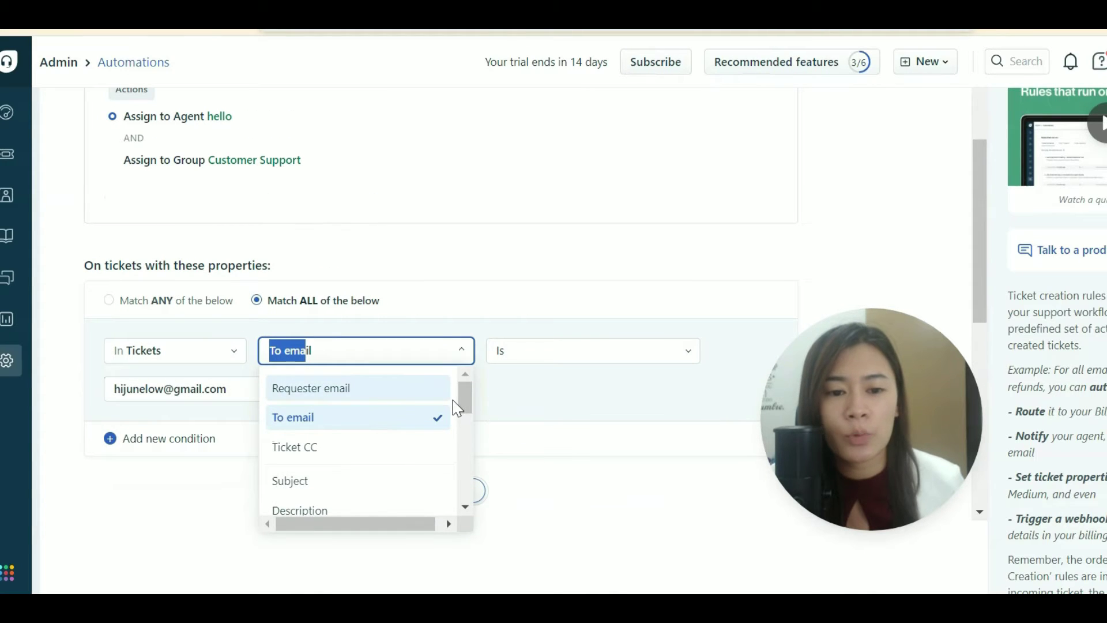
scroll(462, 412, down, 2)
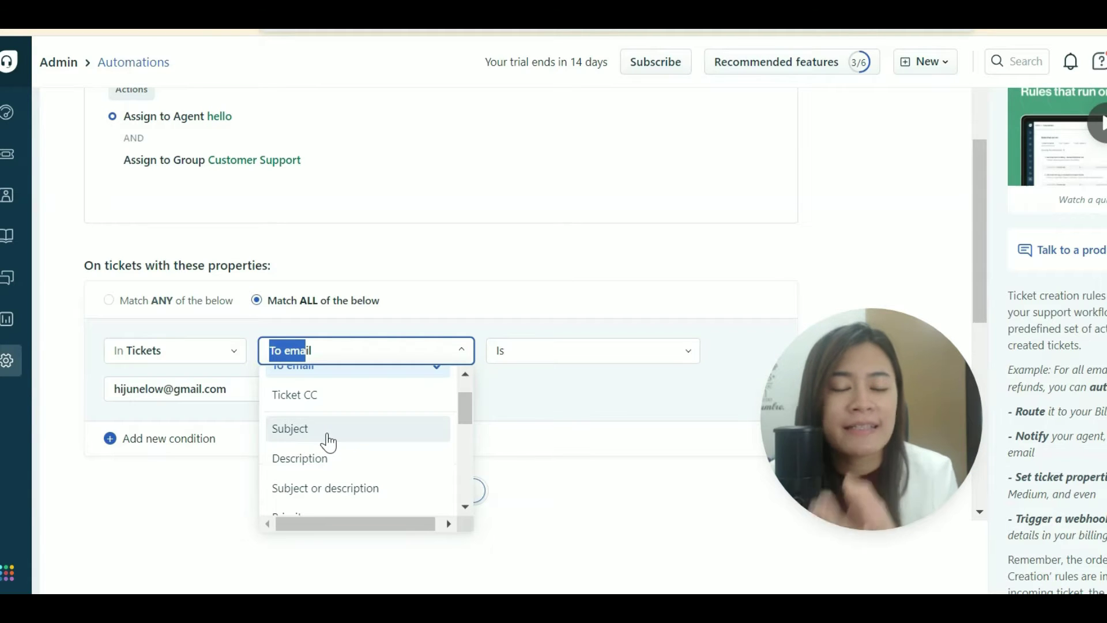
scroll(465, 426, down, 2)
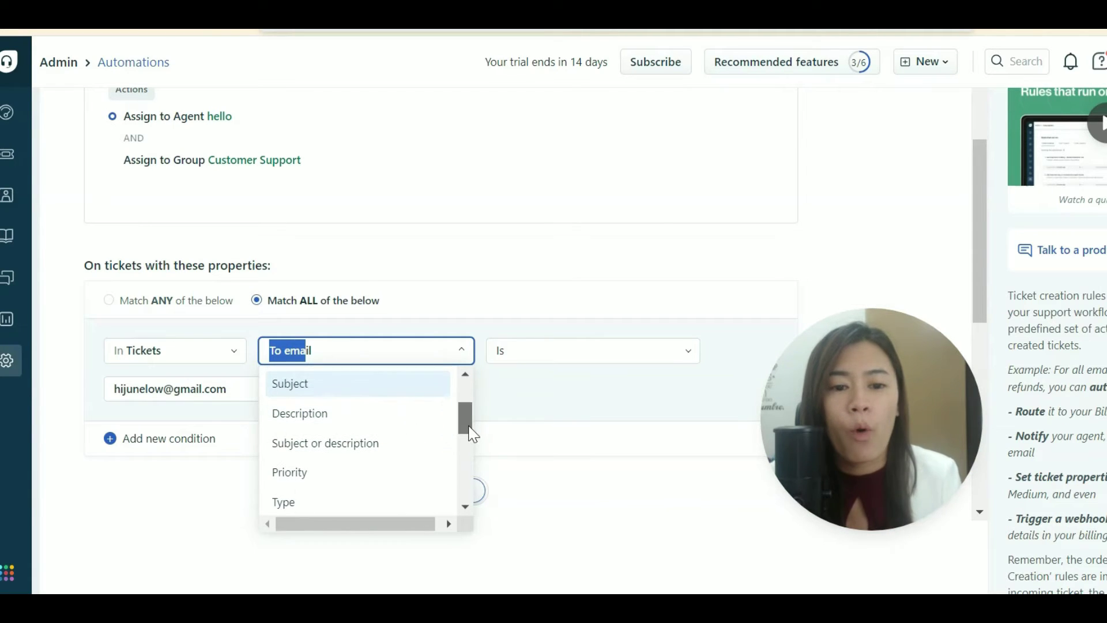
scroll(416, 424, down, 2)
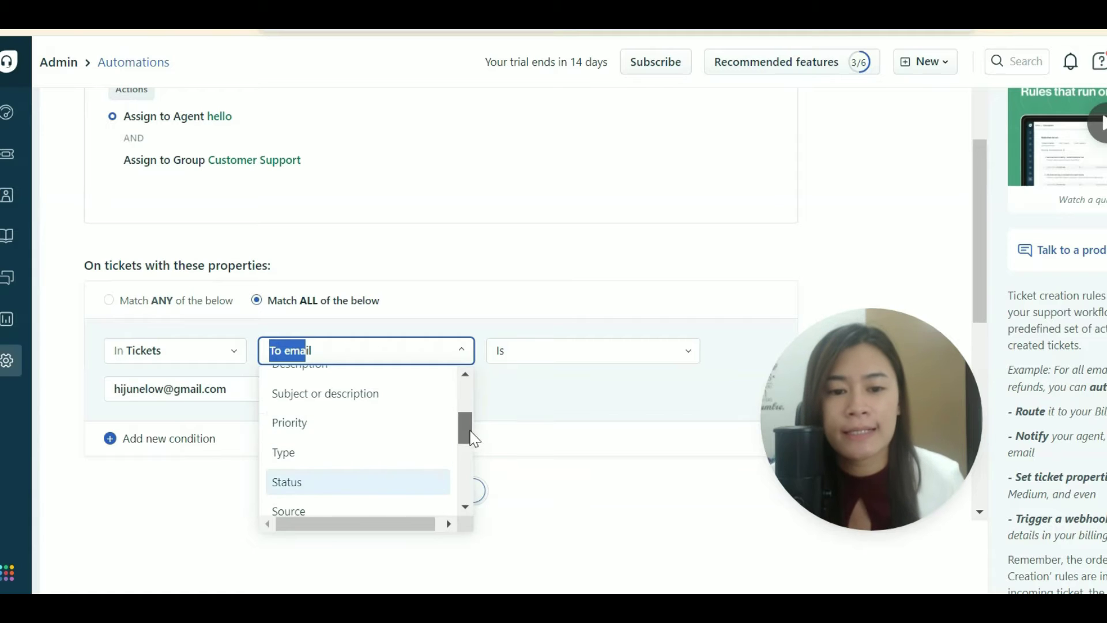
scroll(404, 429, down, 4)
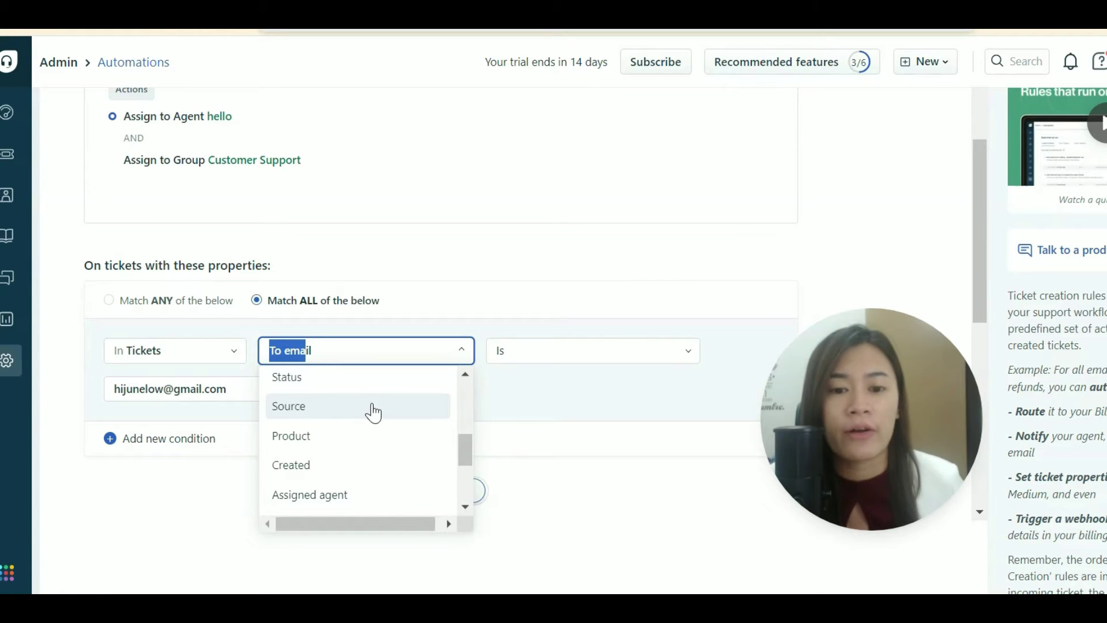
click(578, 430)
scroll(344, 267, up, 5)
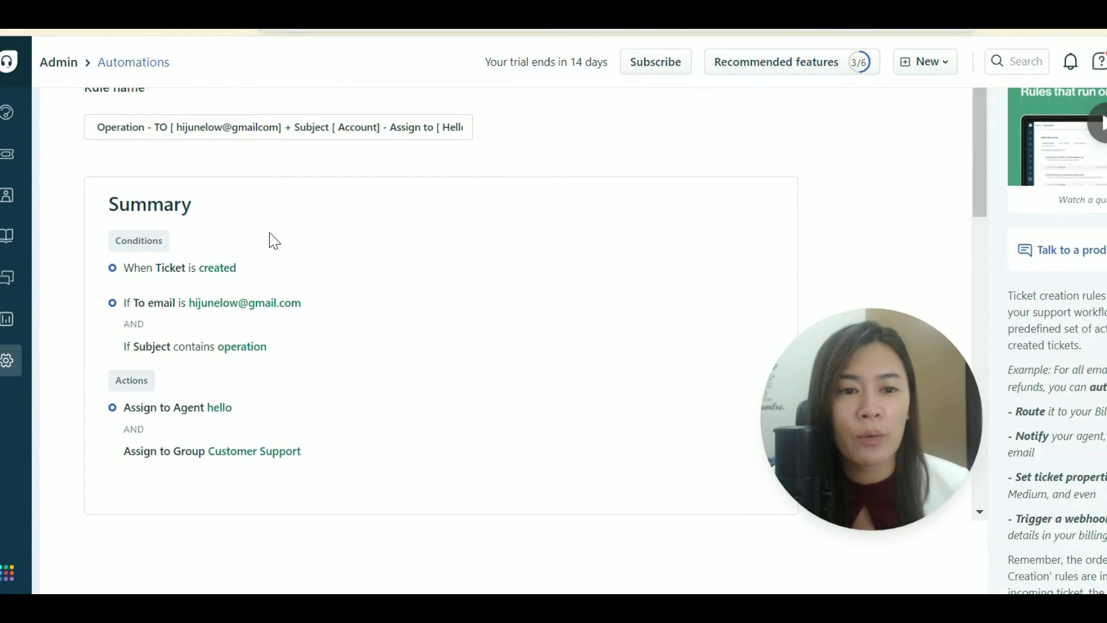
Find 'automation' in the Admin settings search and open Workflows > Automations.
click(16, 363)
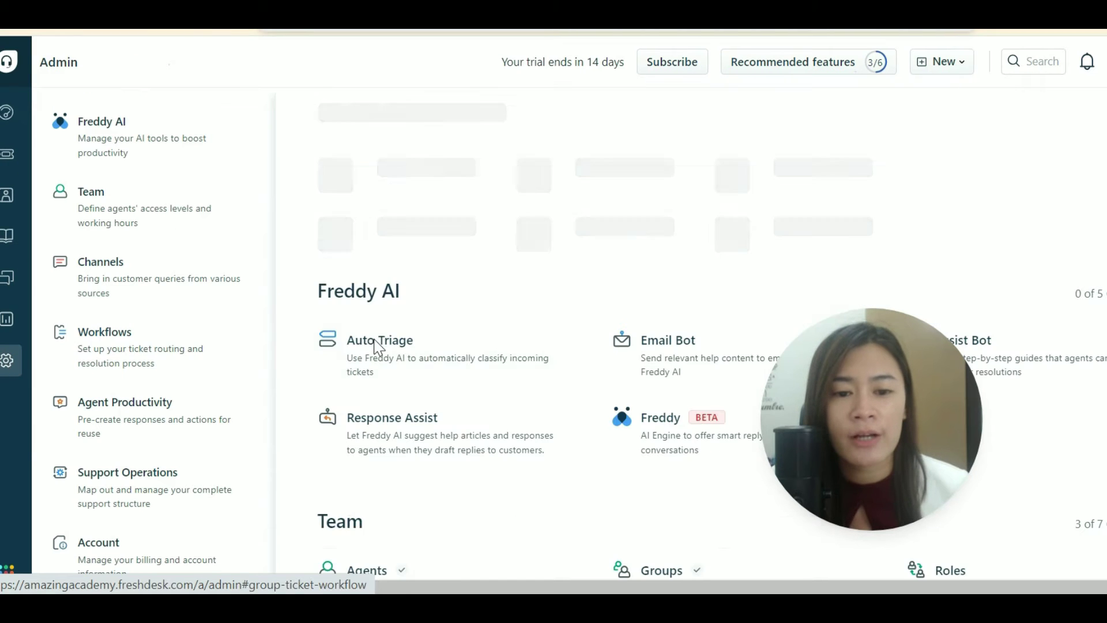
scroll(469, 348, down, 5)
scroll(469, 349, down, 5)
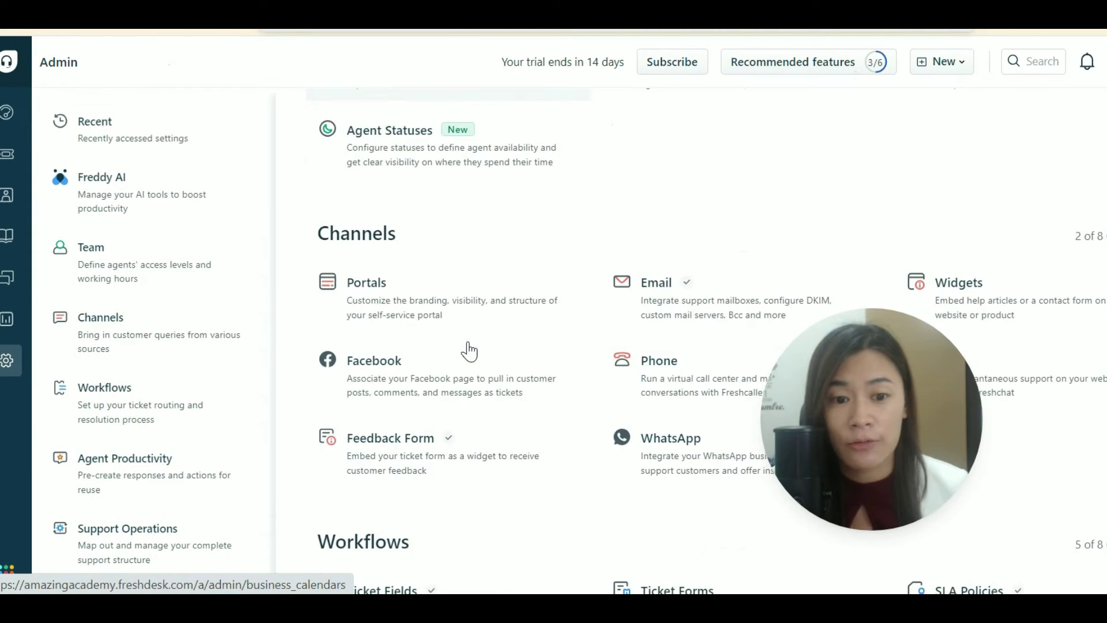
scroll(470, 348, up, 10)
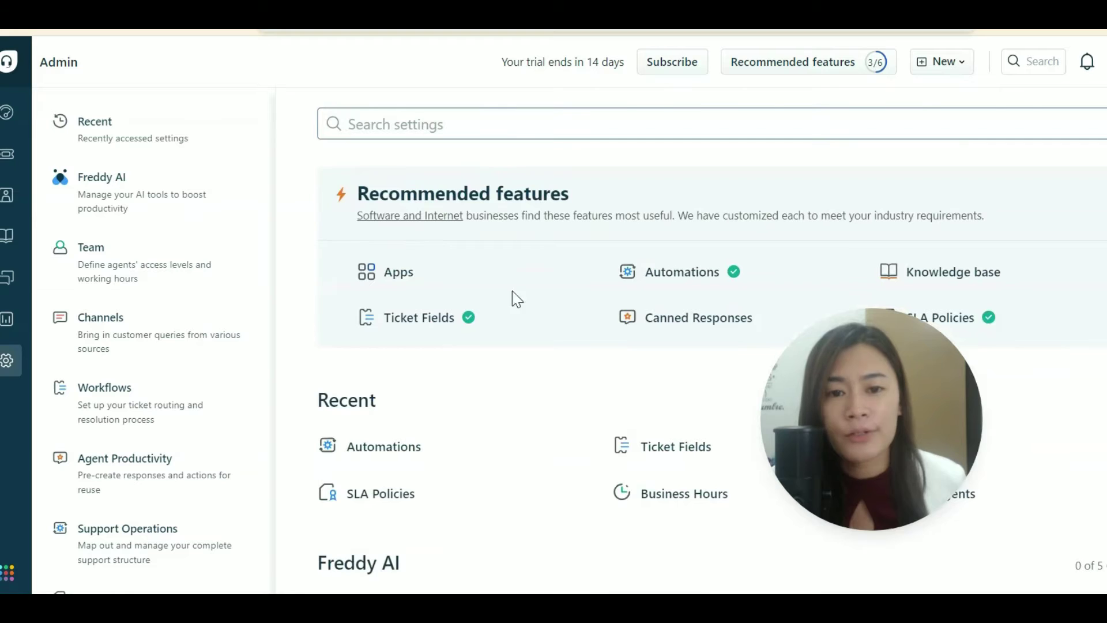
click(473, 136)
text(auto)
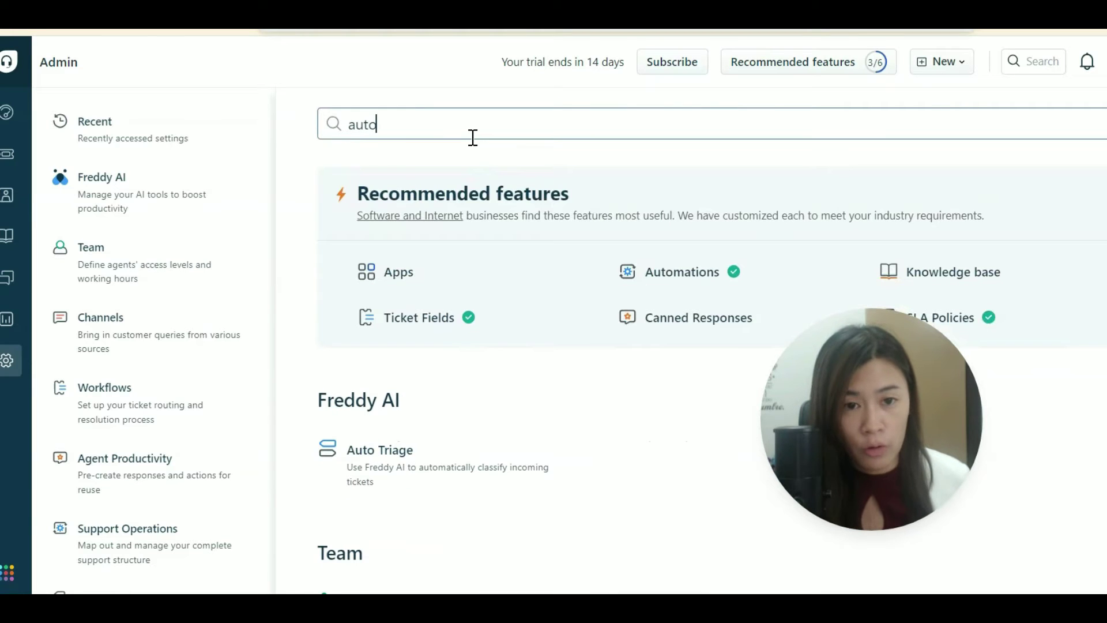
text(mation)
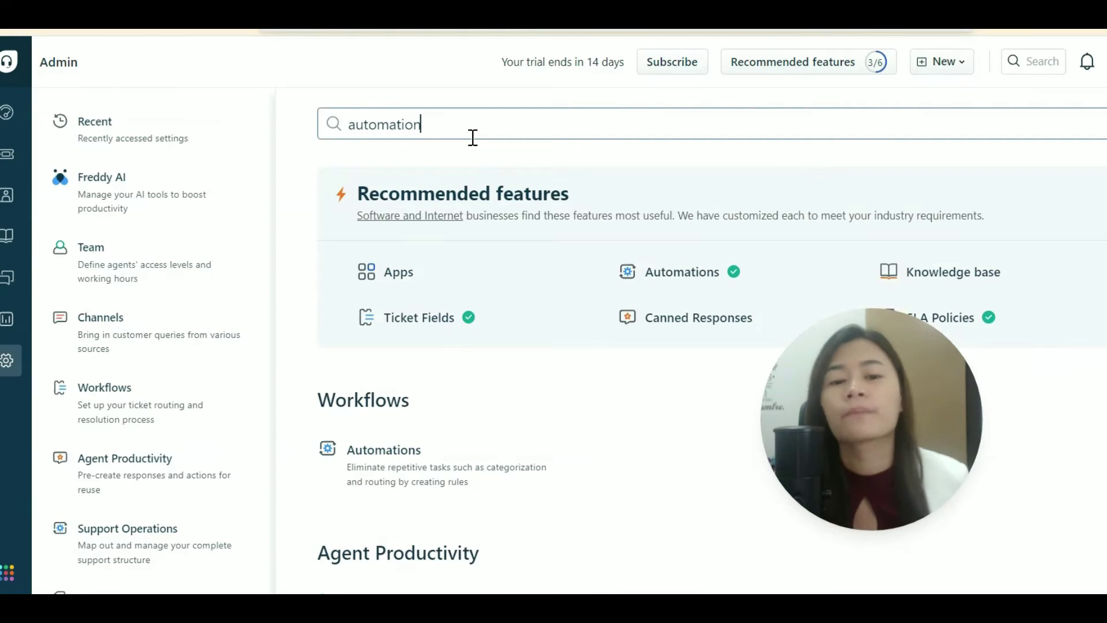
click(416, 455)
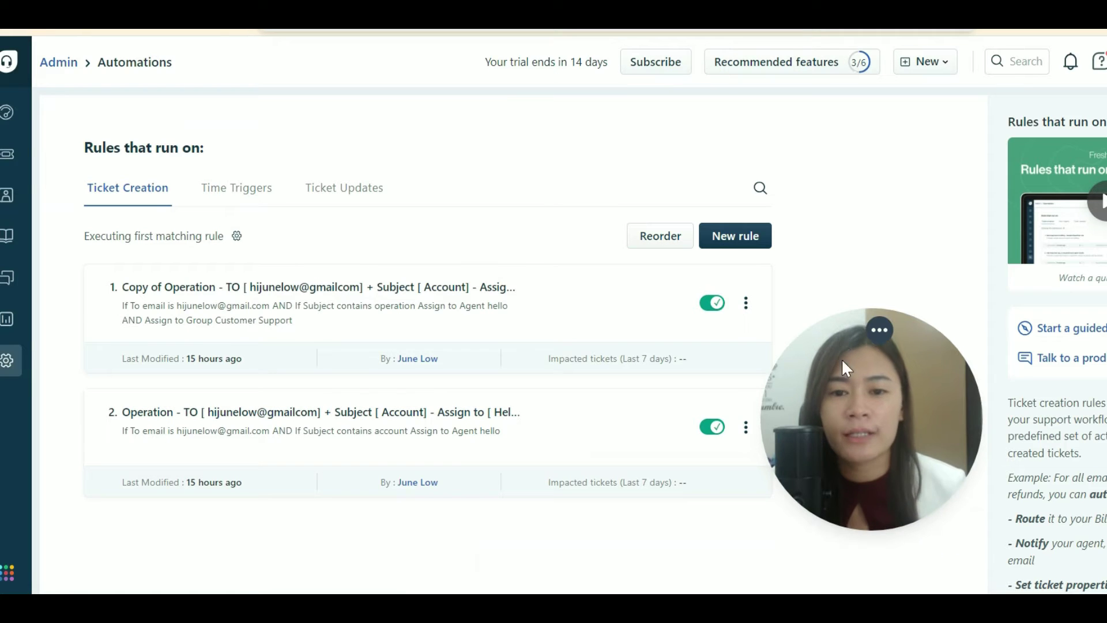
Scroll through the two Ticket Creation rules listed on the Automations page.
drag(842, 358, 947, 382)
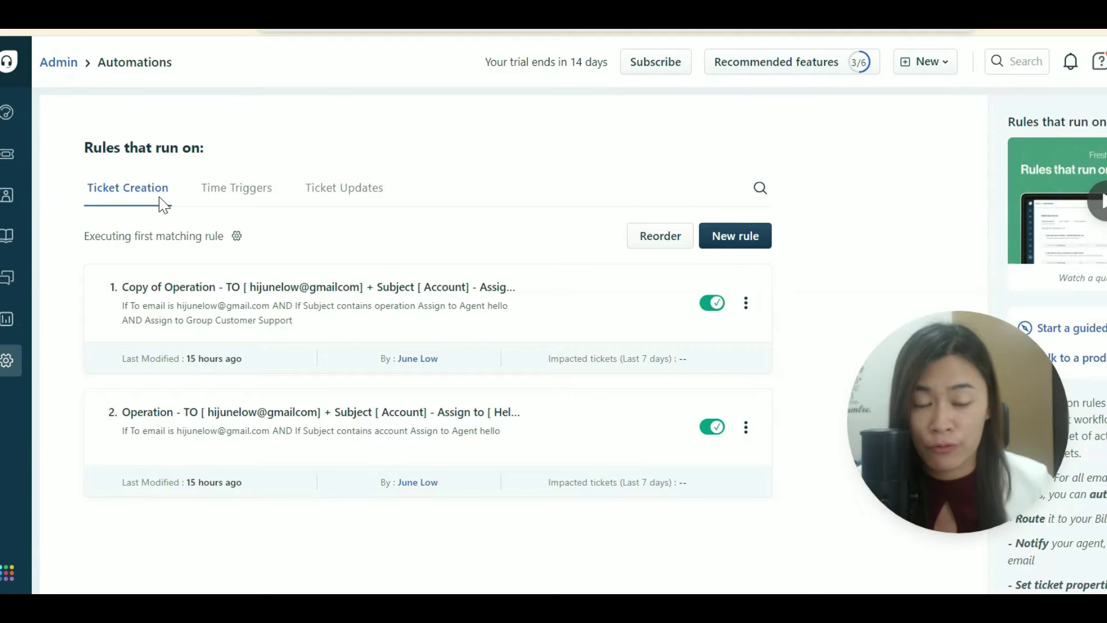
scroll(351, 240, down, 2)
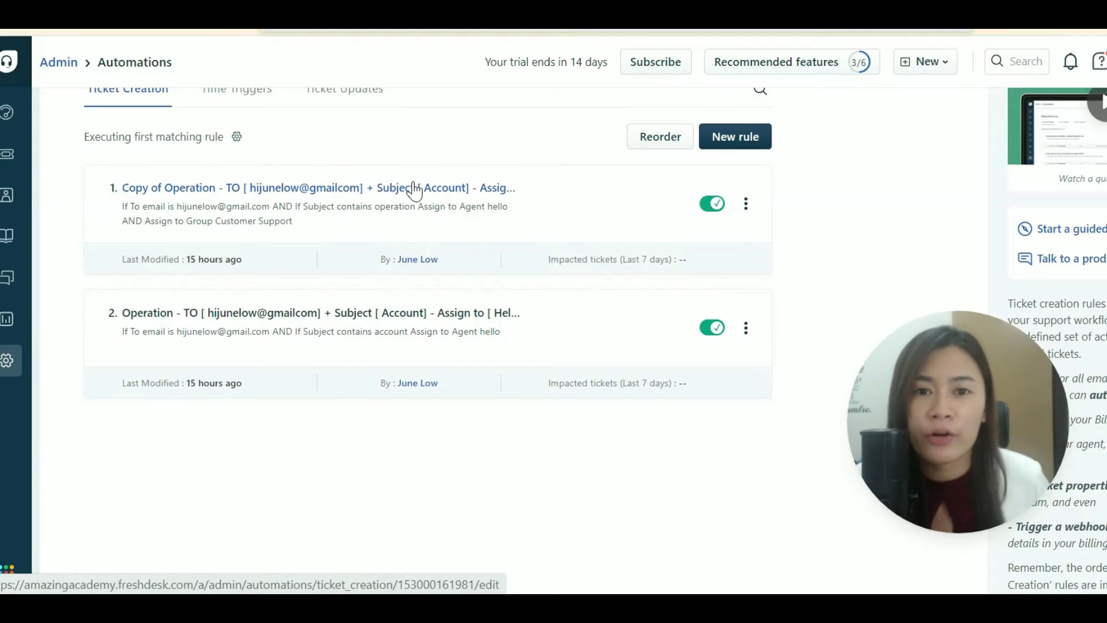
scroll(85, 251, up, 2)
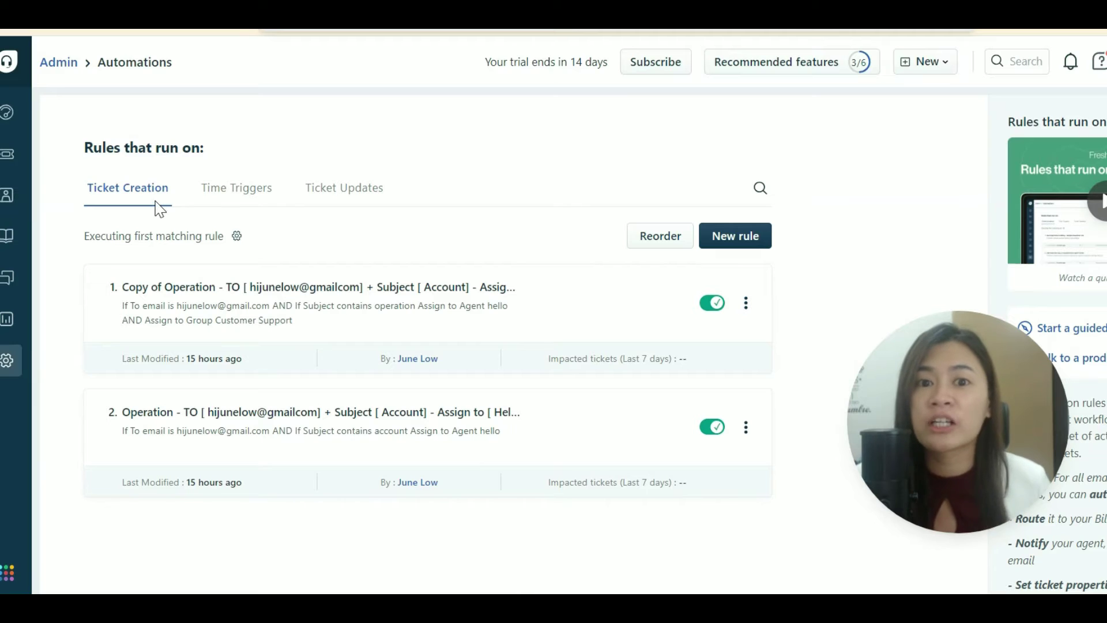
scroll(445, 346, down, 2)
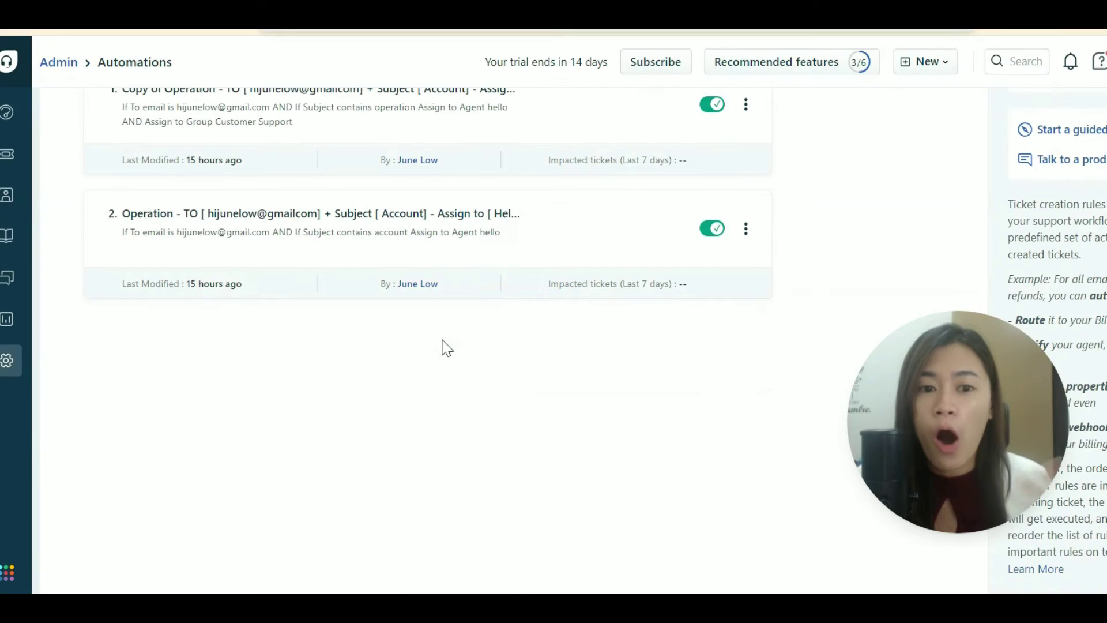
scroll(443, 340, up, 2)
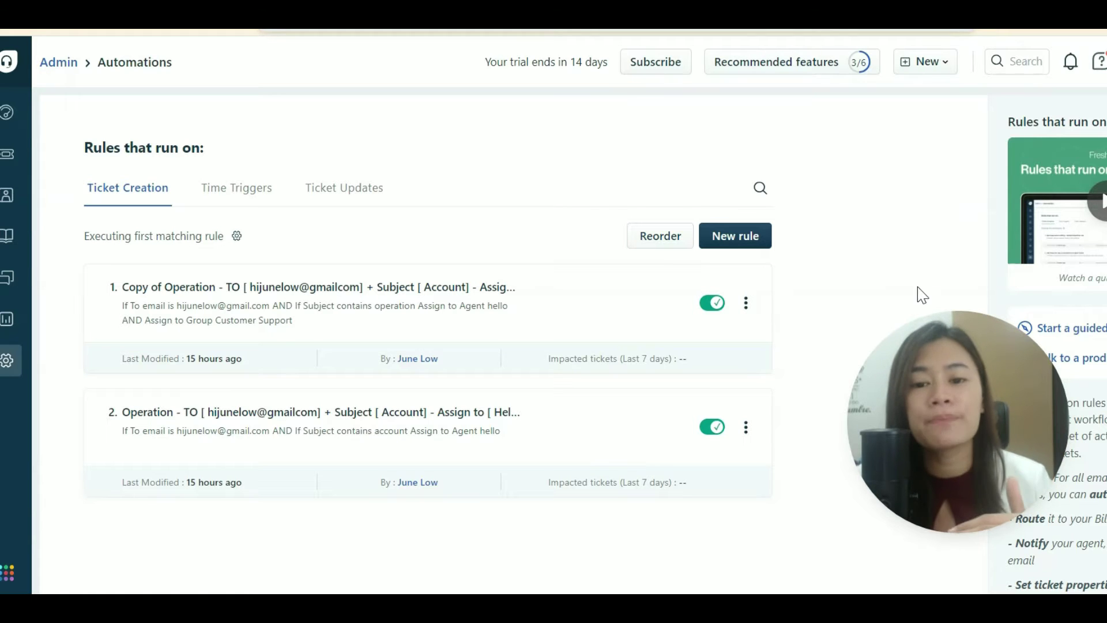
scroll(413, 313, down, 3)
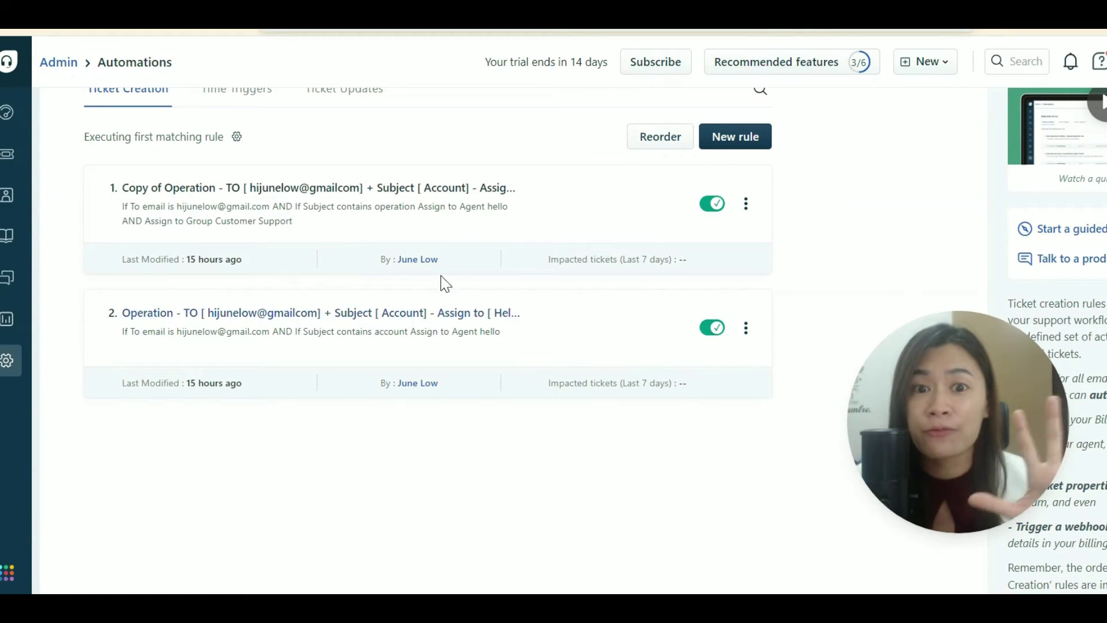
scroll(342, 254, down, 1)
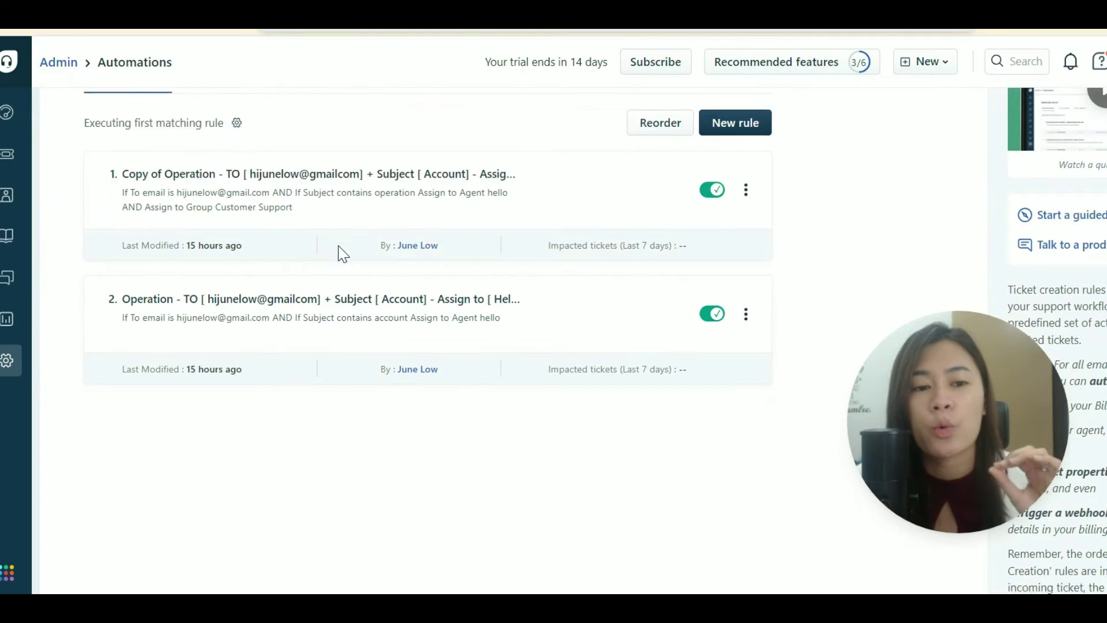
scroll(343, 253, up, 2)
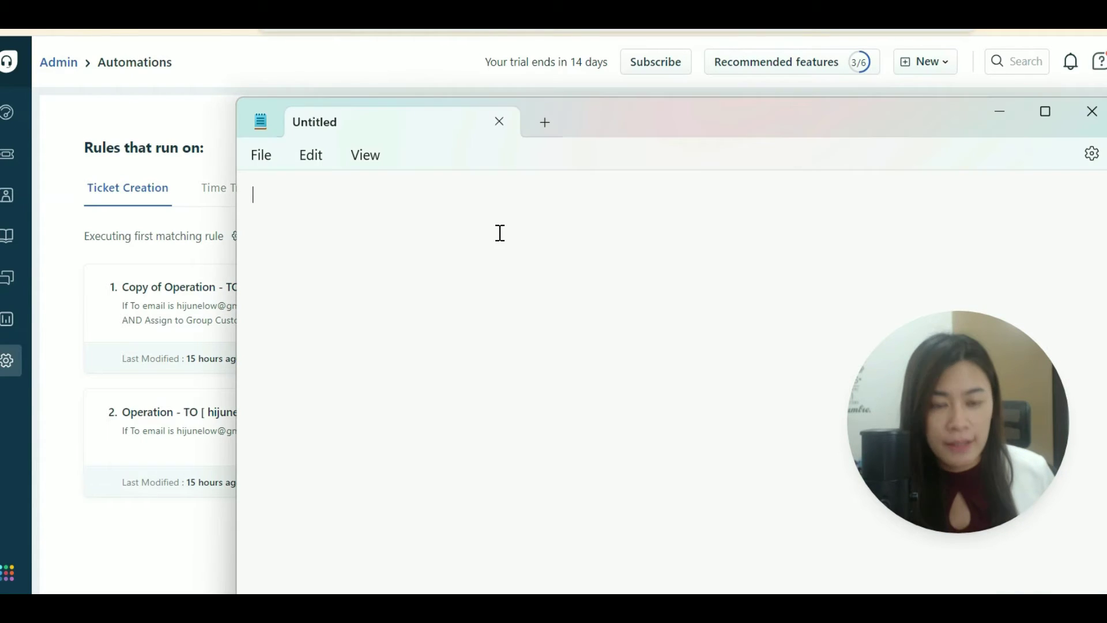
Type the note heading 'Strategy on arranging the rules'.
text(Strategy on )
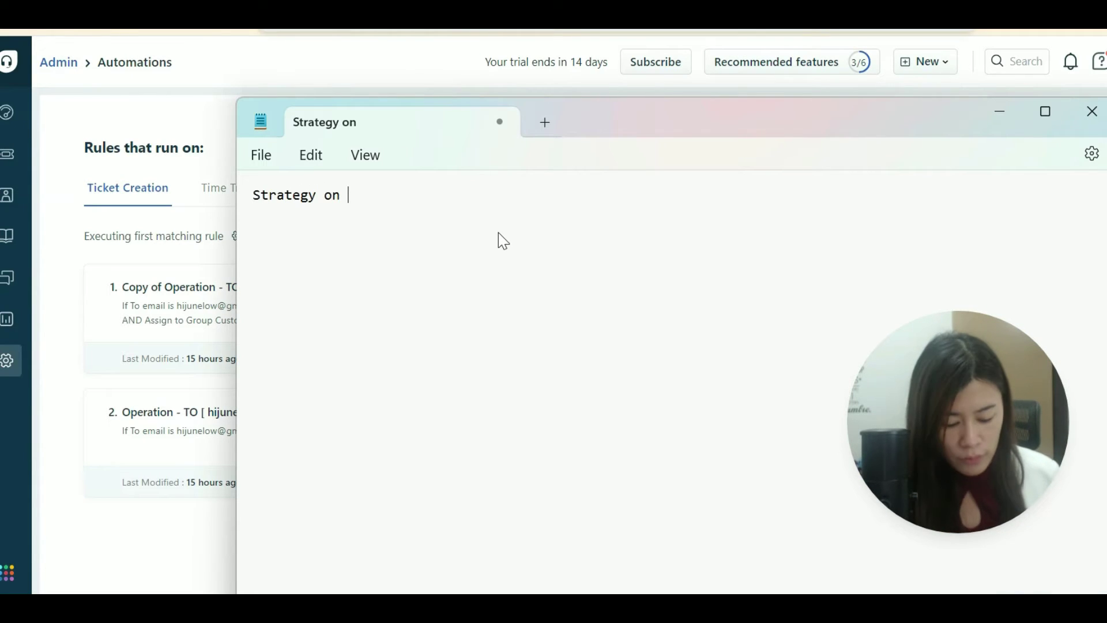
text(arranging rt)
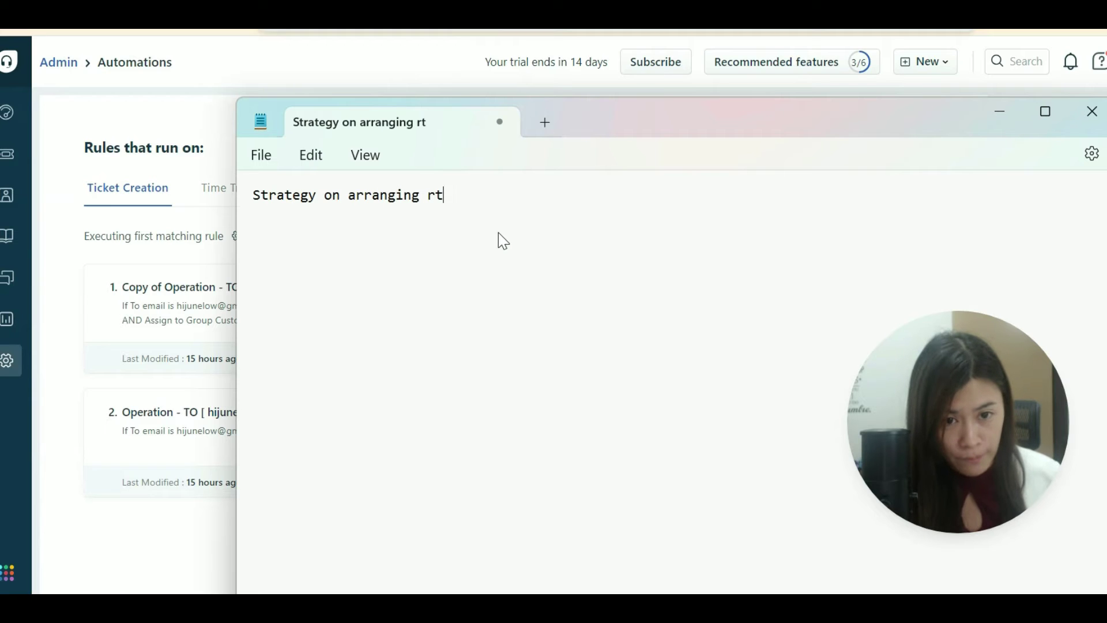
key(BackSpace)
key(BackSpace)
text(the rules)
key(Return)
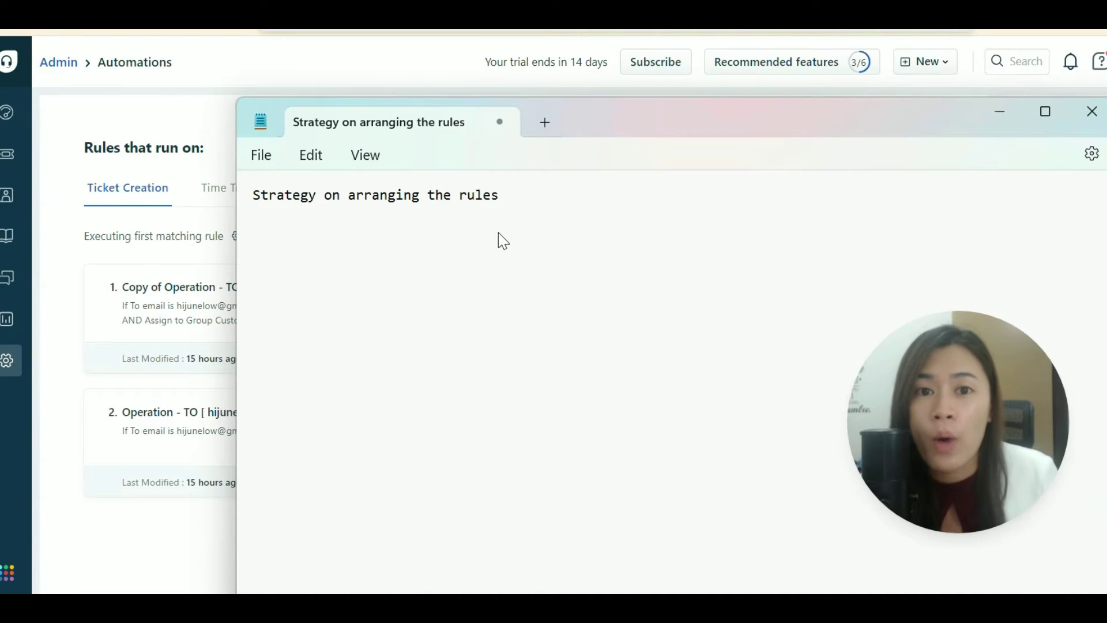
Add the lines 'Finance ( P& C) info' and 'Operation team ( Customer Service super general )', then move the note aside.
text(inac)
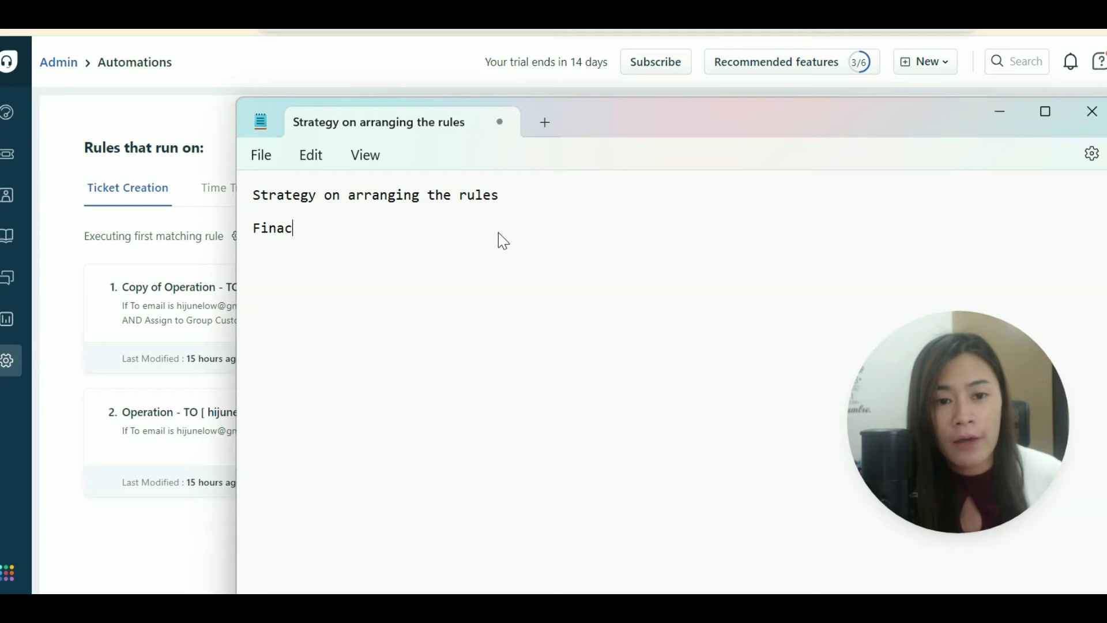
key(BackSpace)
key(BackSpace)
text(ance)
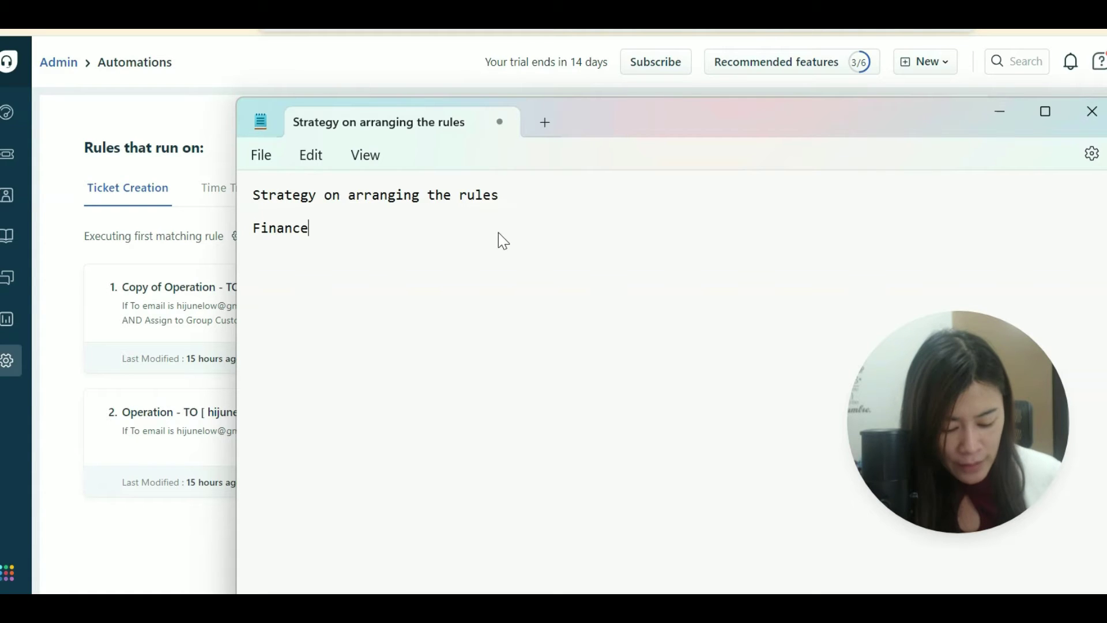
text( ( P& C) info )
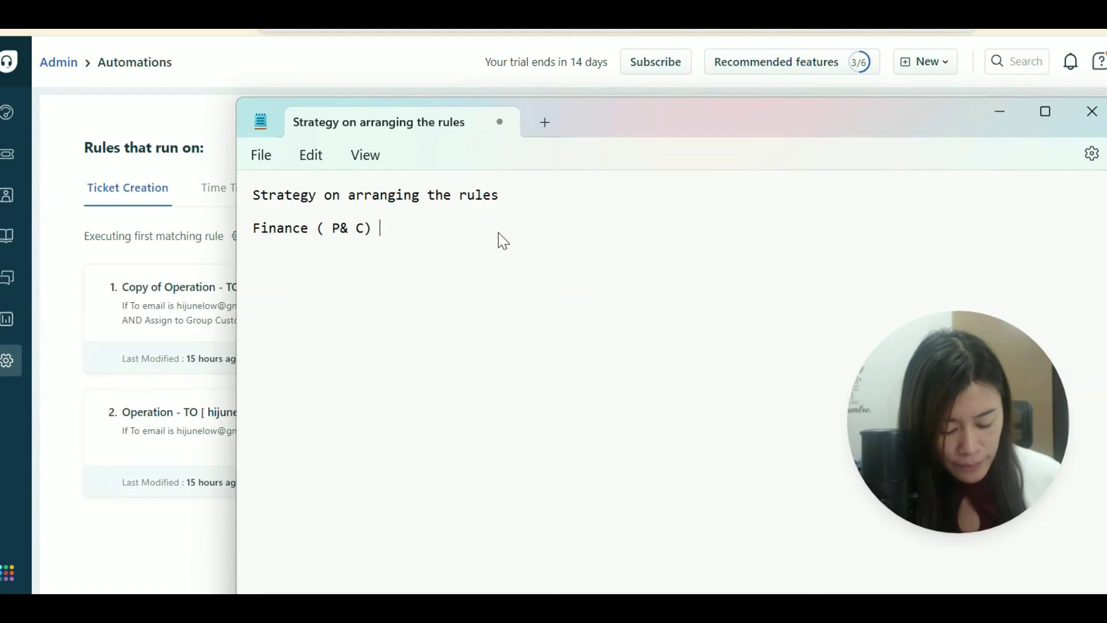
text(Operatio)
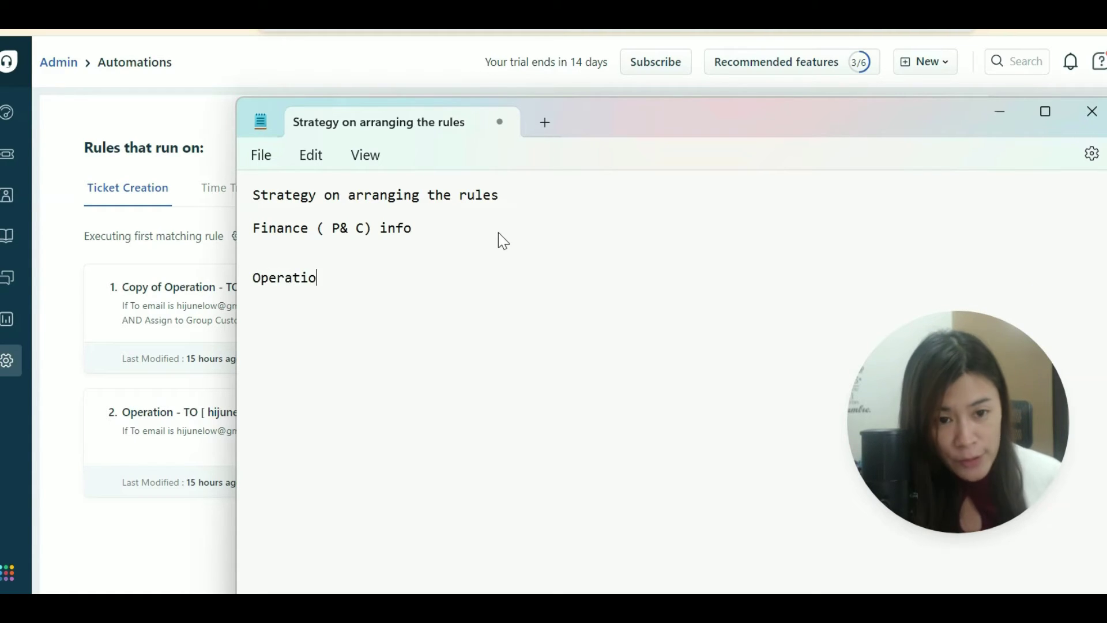
text(n team ( super)
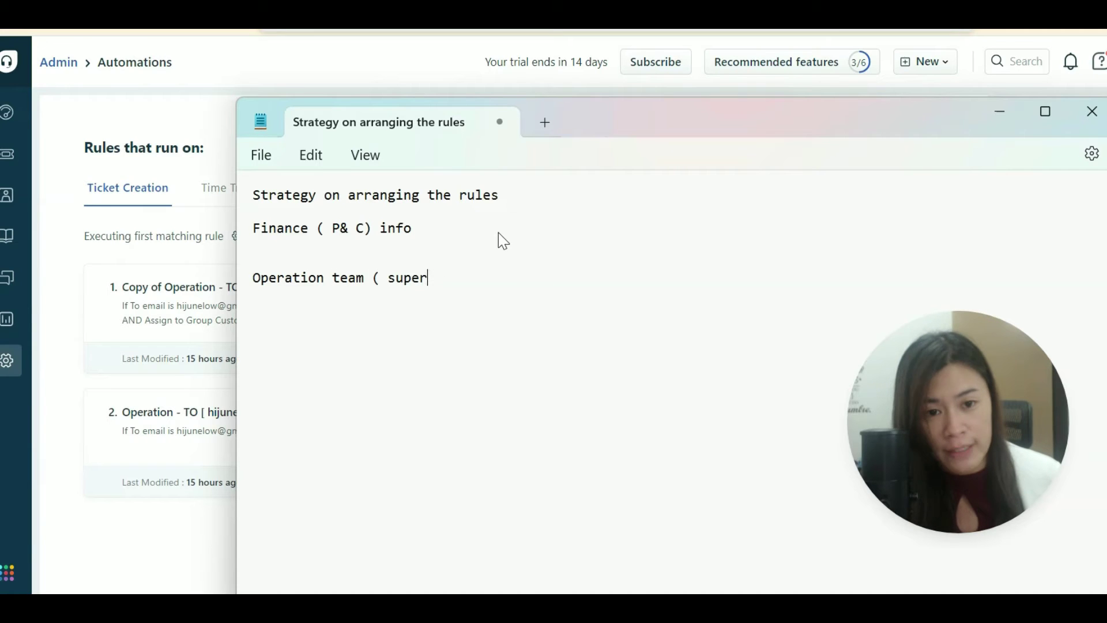
key(BackSpace)
key(BackSpace)
key(BackSpace)
key(BackSpace)
key(BackSpace)
text(Customer S)
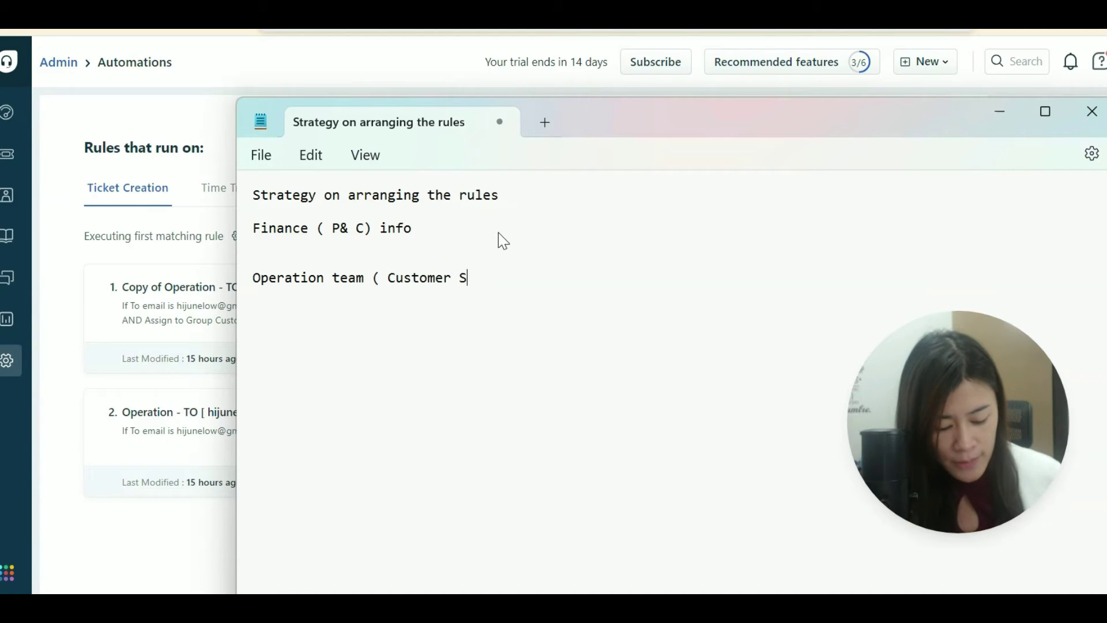
text(ervice su)
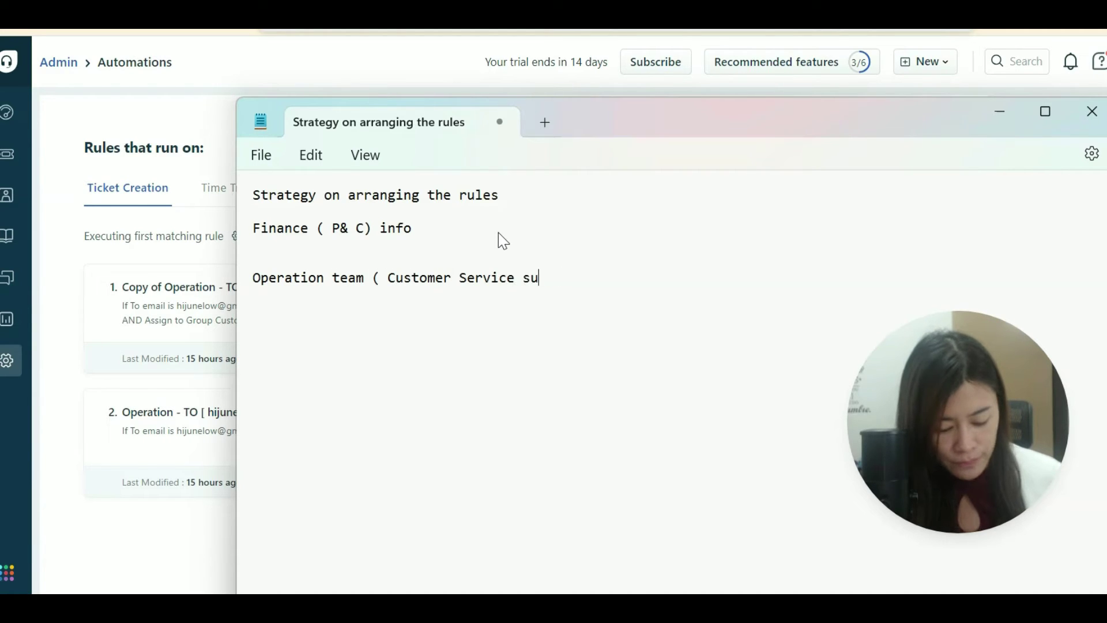
text(per general ))
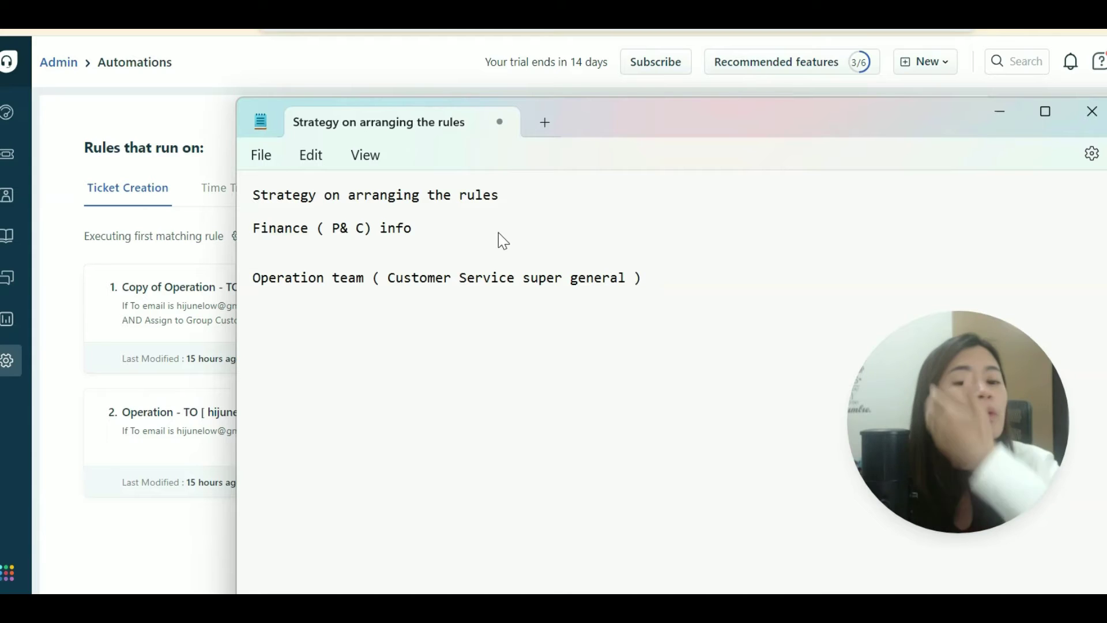
drag(603, 119, 1055, 148)
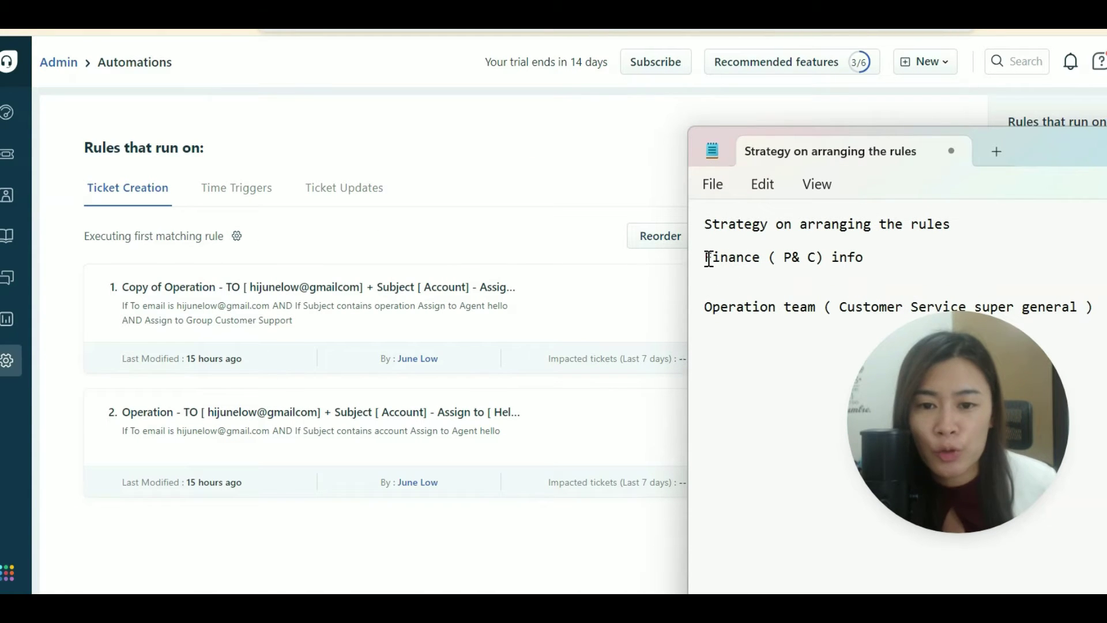
Append the specificity ranking Super specific, Specific, less specific, General on separate lines.
drag(907, 260, 677, 265)
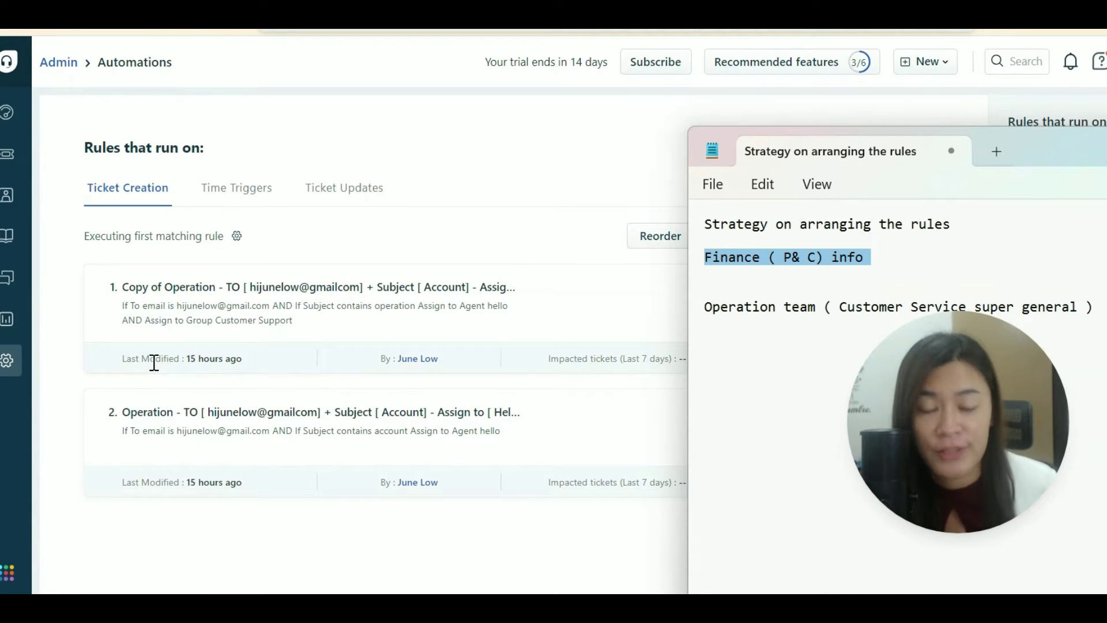
drag(1012, 417, 1058, 454)
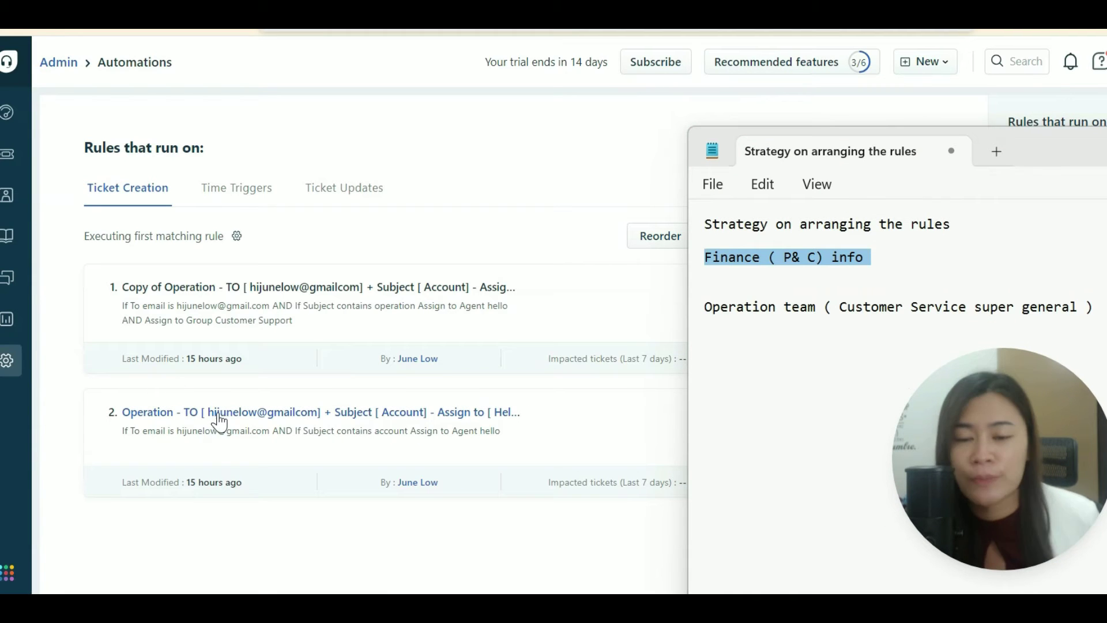
click(838, 353)
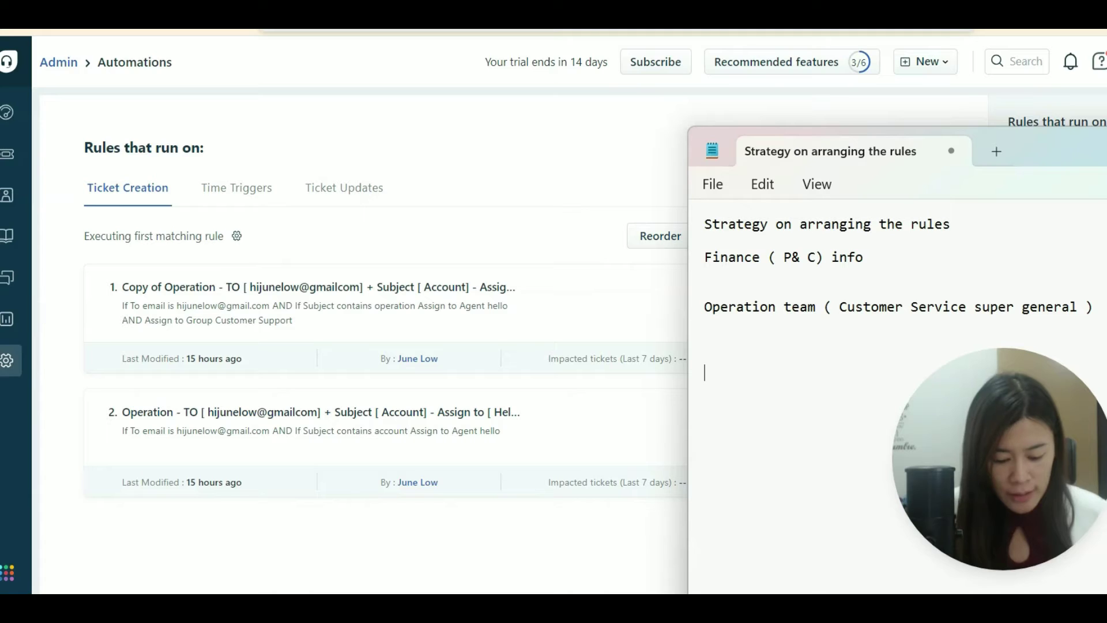
text(Super spe)
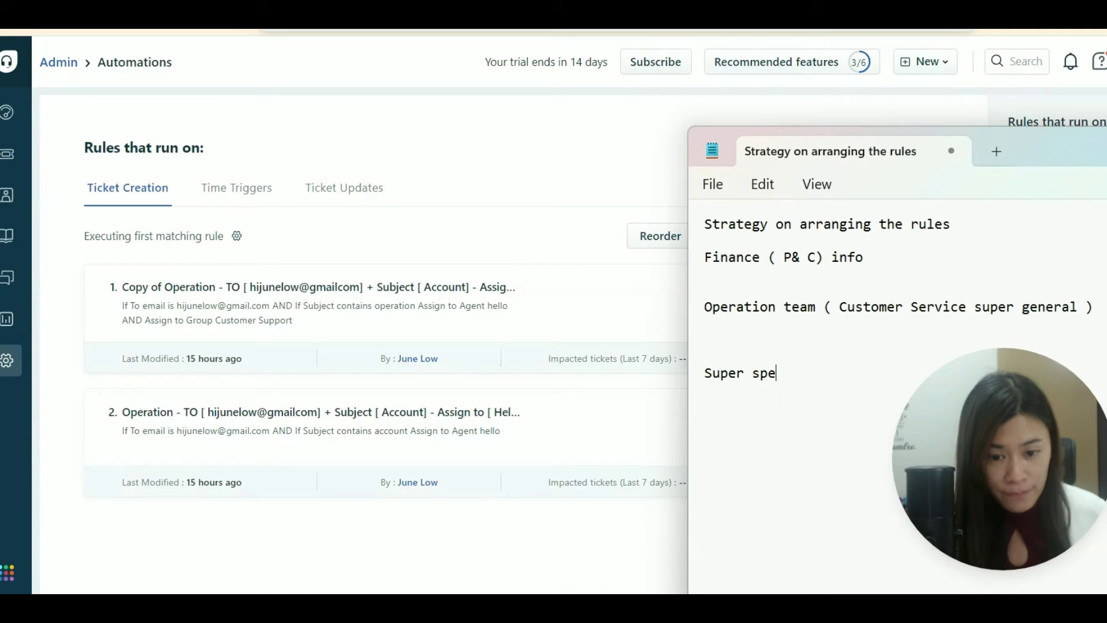
text(cif)
key(BackSpace)
text(cifi)
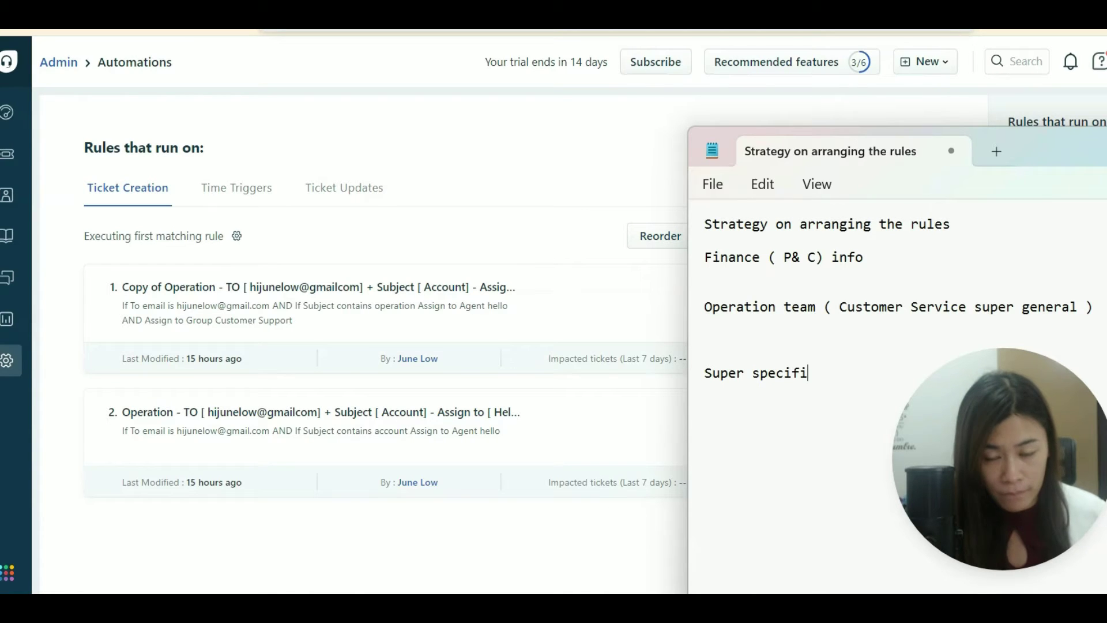
text(c)
key(Return)
text(Speci)
key(BackSpace)
key(BackSpace)
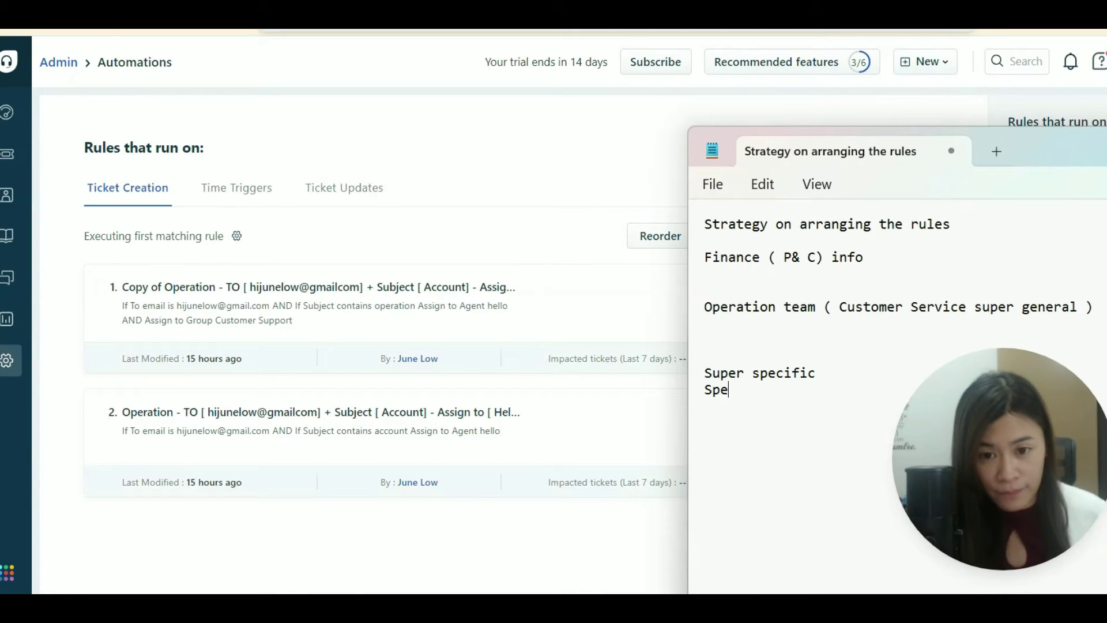
text(cific)
key(Return)
text(less )
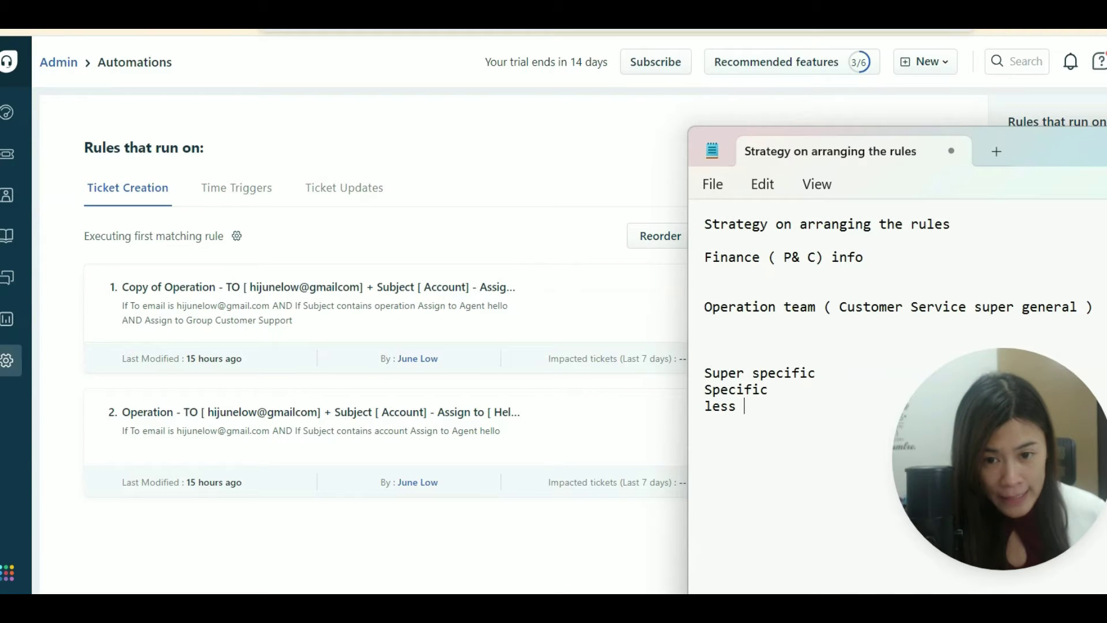
text(specific)
key(Return)
text(General)
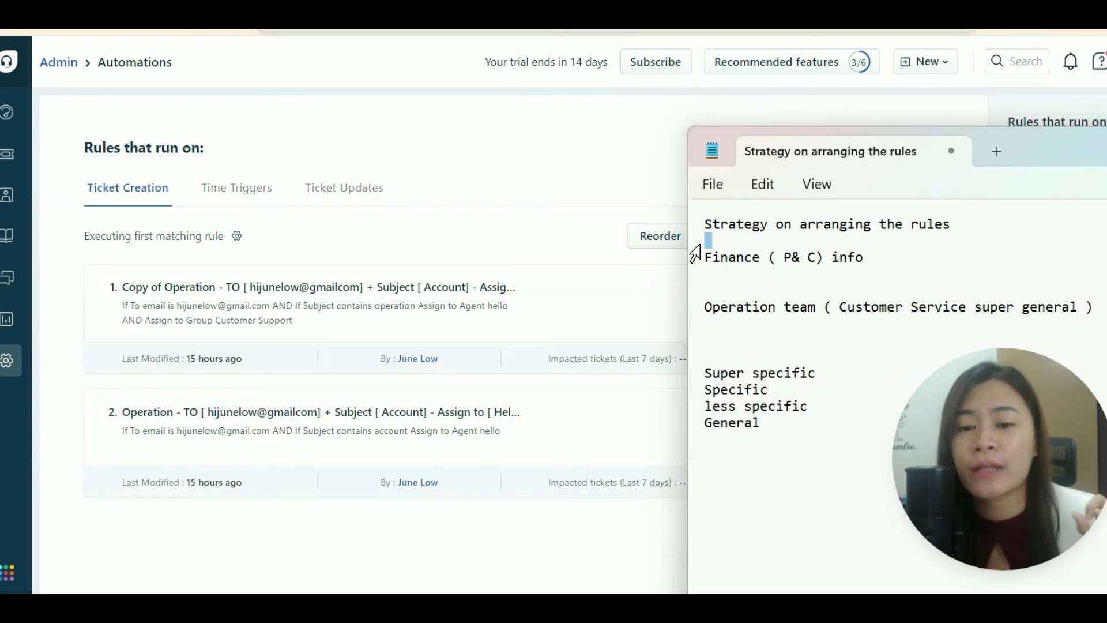
drag(855, 257, 694, 257)
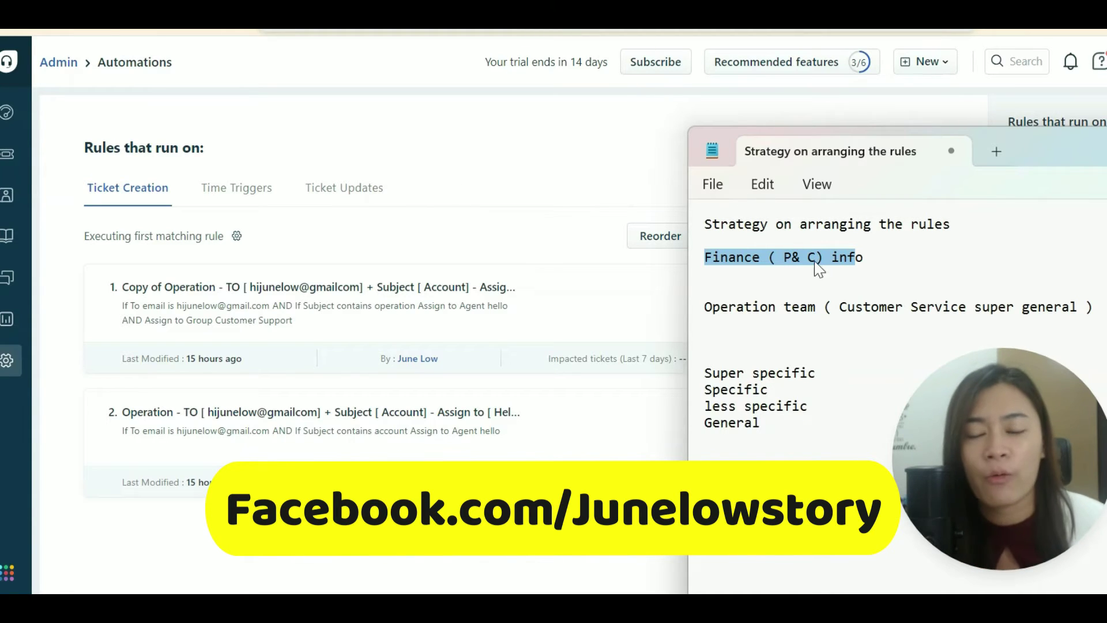
Deselect the Finance line and minimize the strategy note to reveal the Automations page.
click(818, 334)
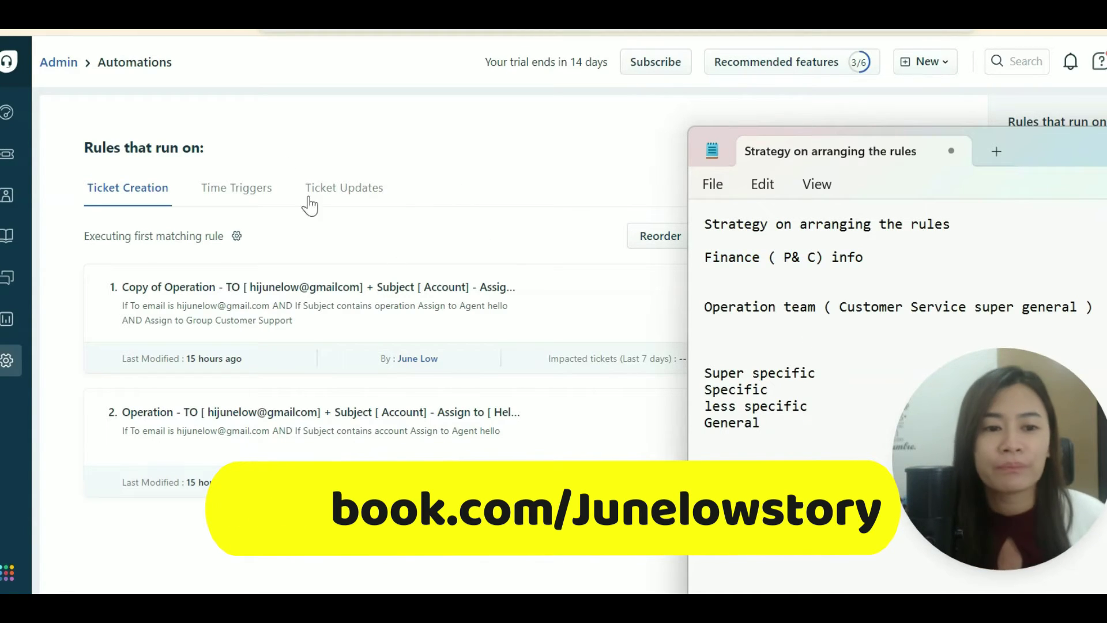
click(627, 191)
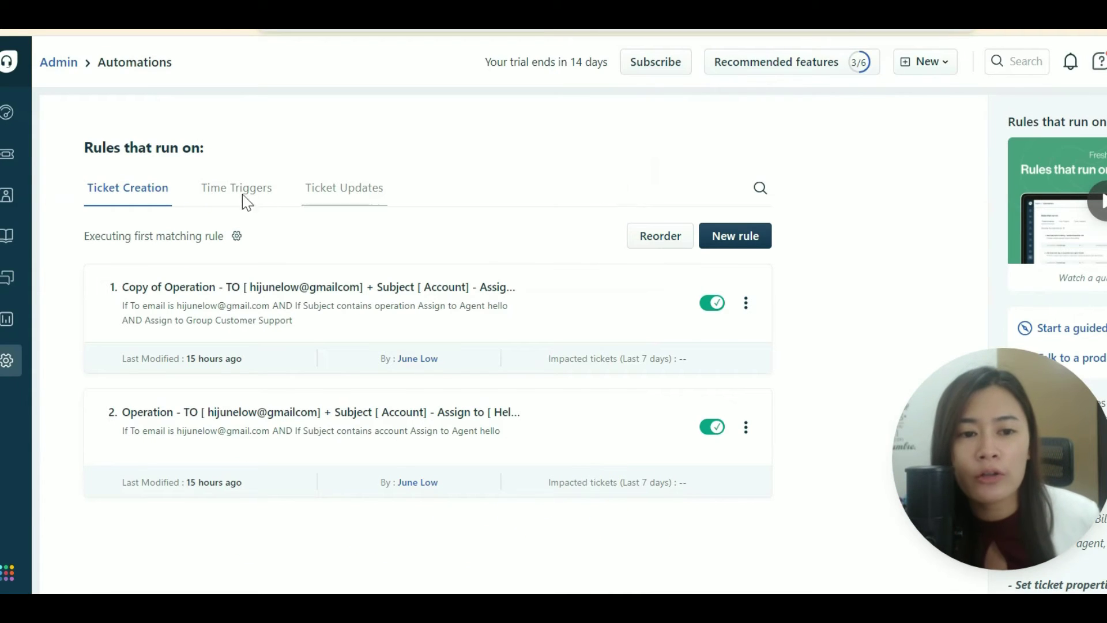
Review the Time Triggers rules, highlighting the description of how time-trigger rules execute.
click(216, 201)
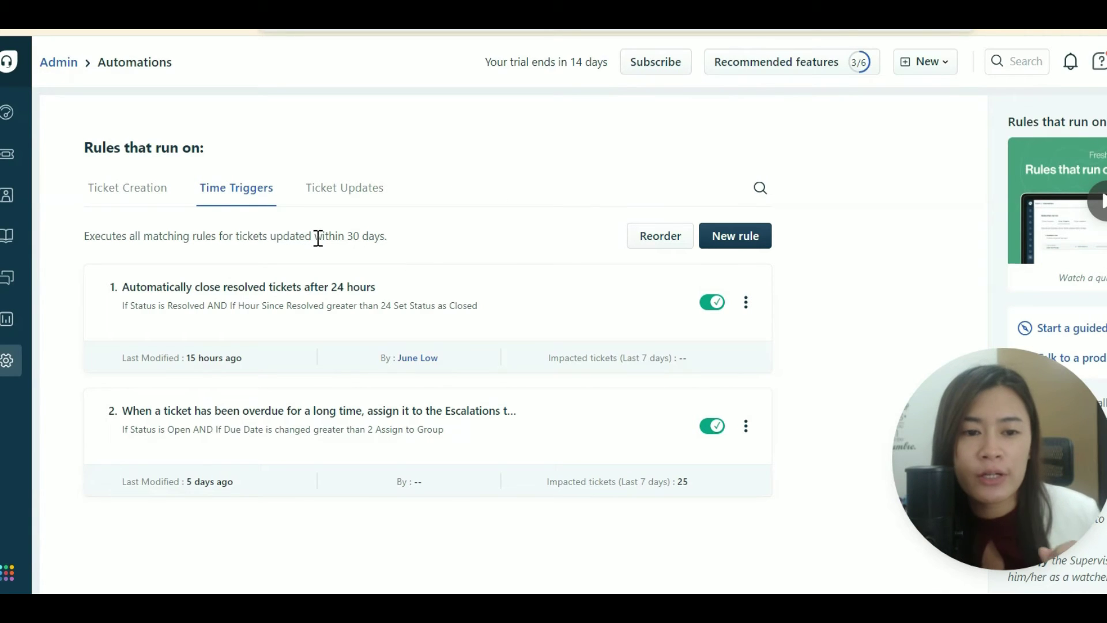
drag(81, 240, 212, 240)
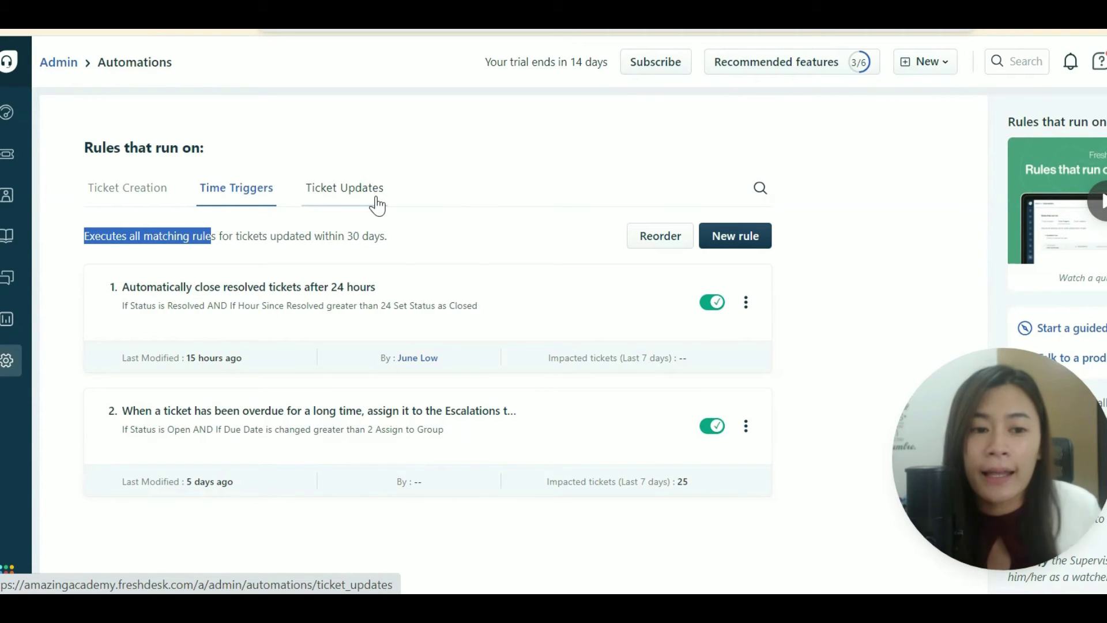
click(163, 196)
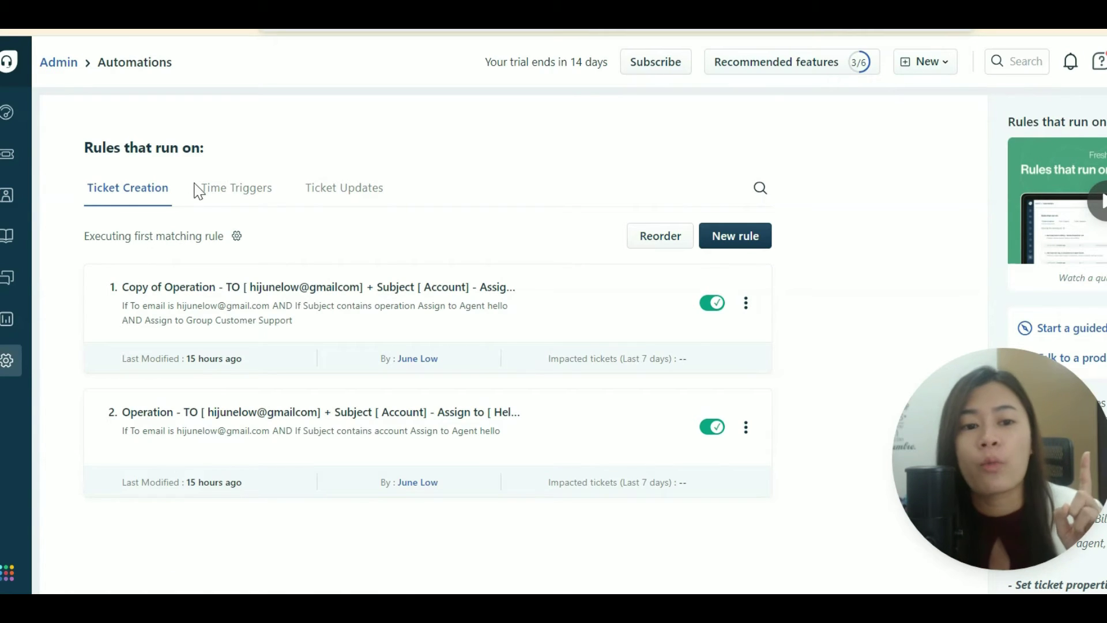
click(229, 193)
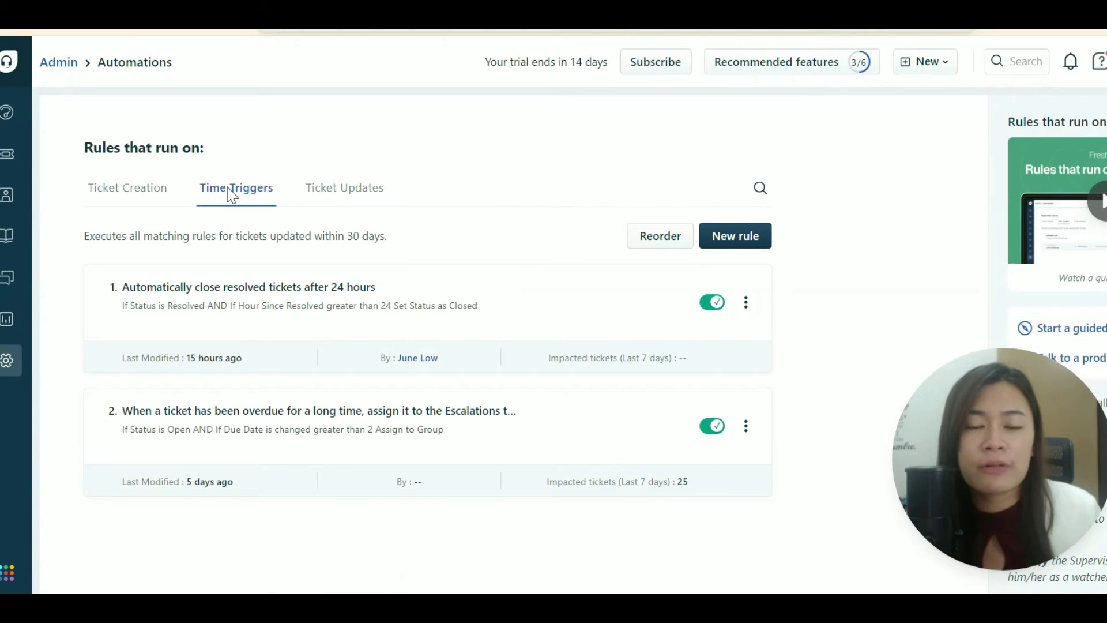
key(alt+Tab)
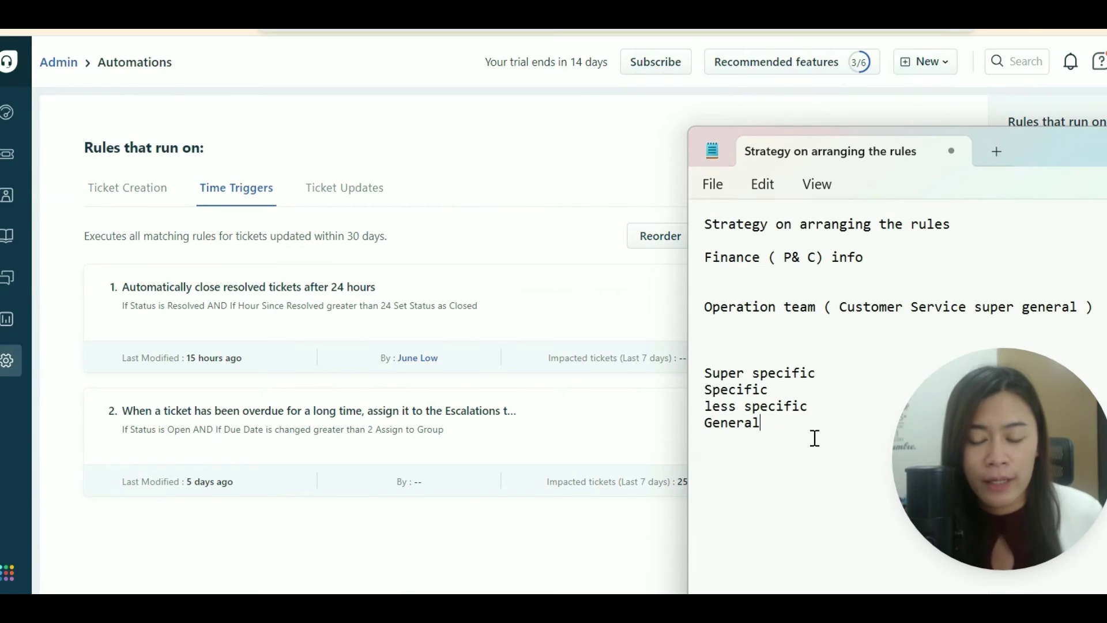
Replace the note with 'Time trigger is based on the timeline' and 'it can execute all rules', then hide it.
key(ctrl+a)
text(Time tr)
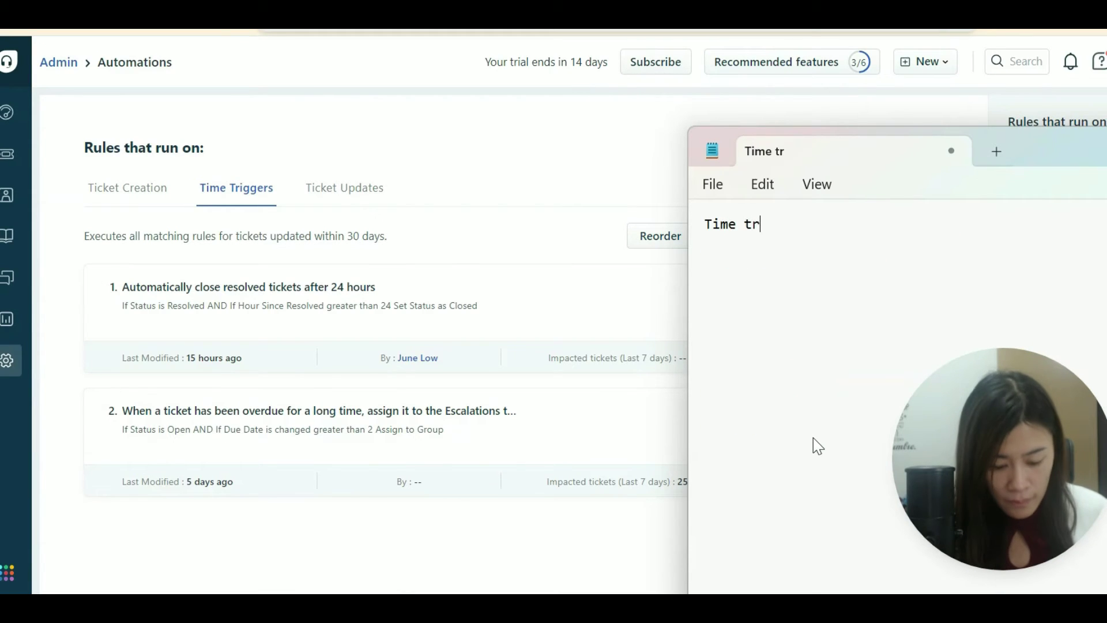
text(igger is based on the timeline)
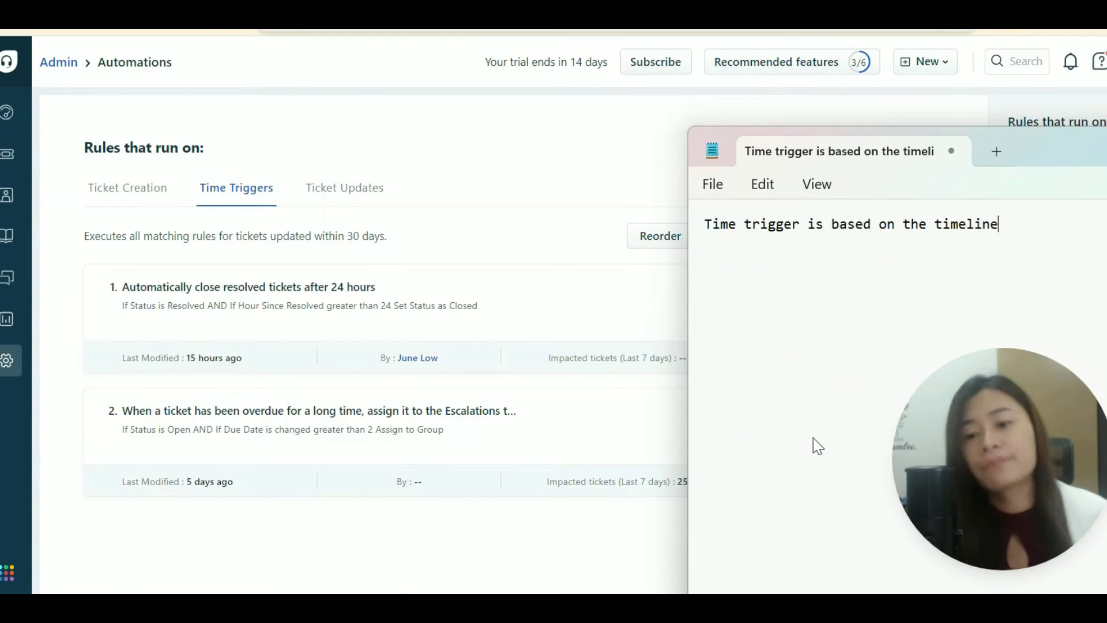
key(Return)
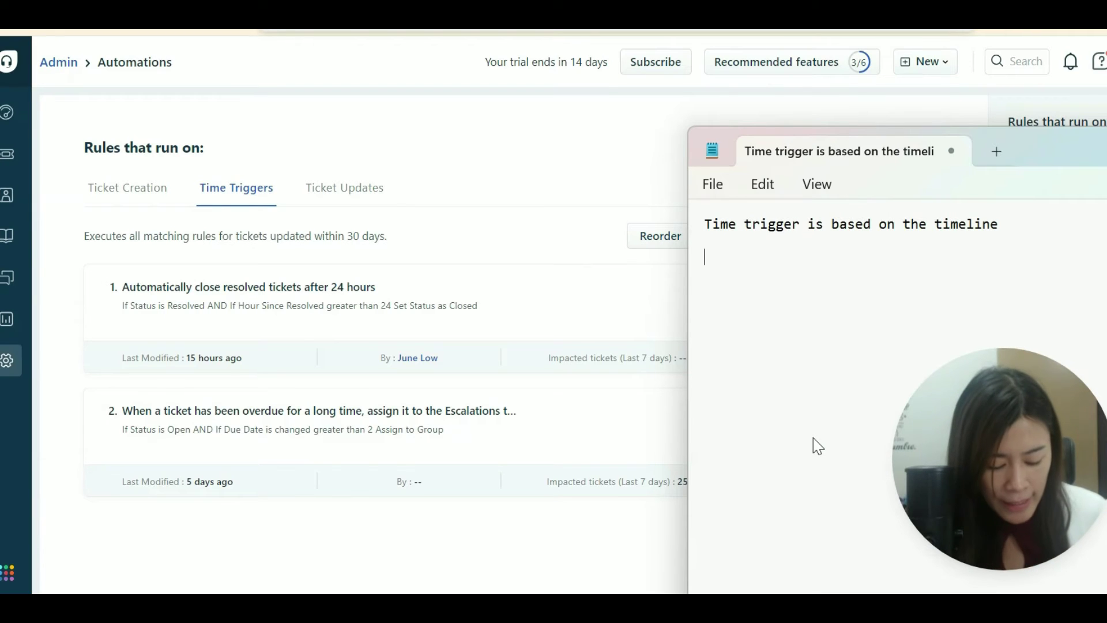
text(it can execute all rules)
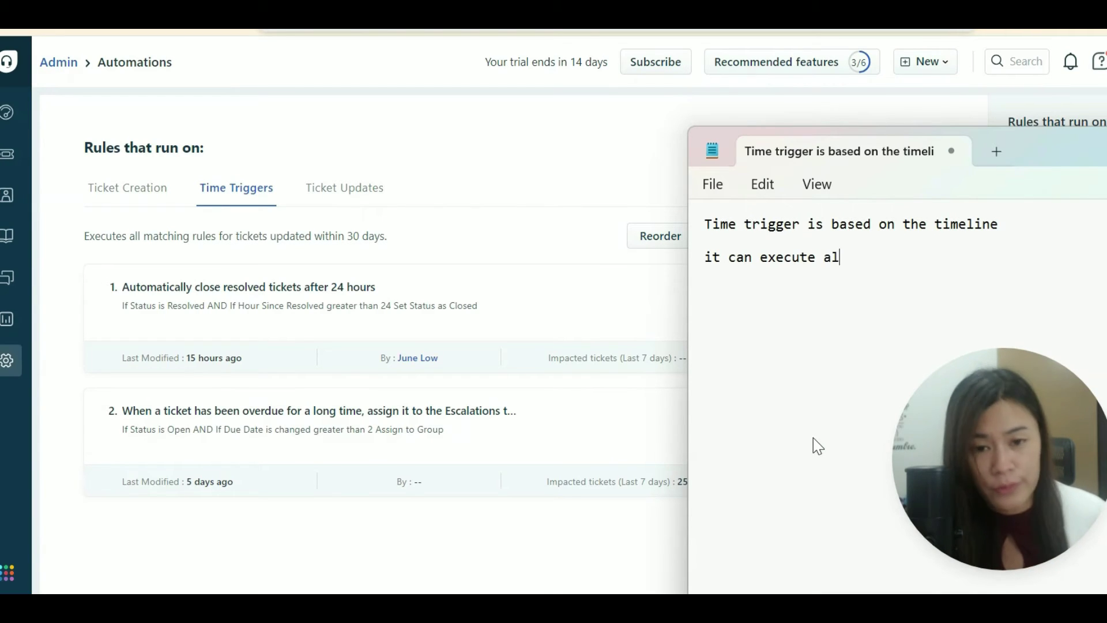
key(Return)
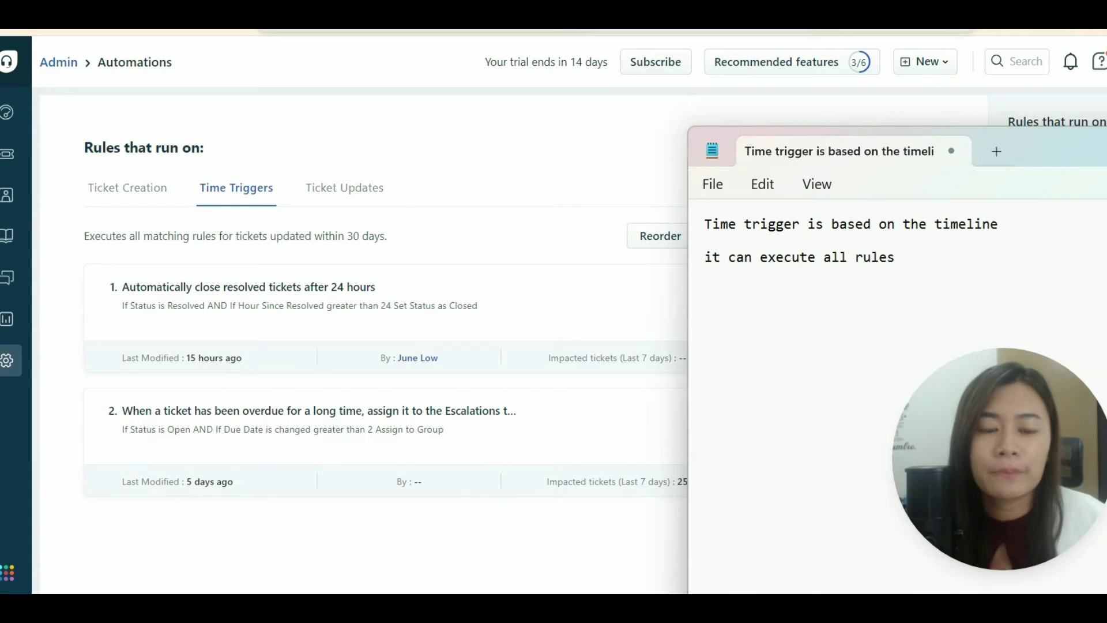
click(562, 210)
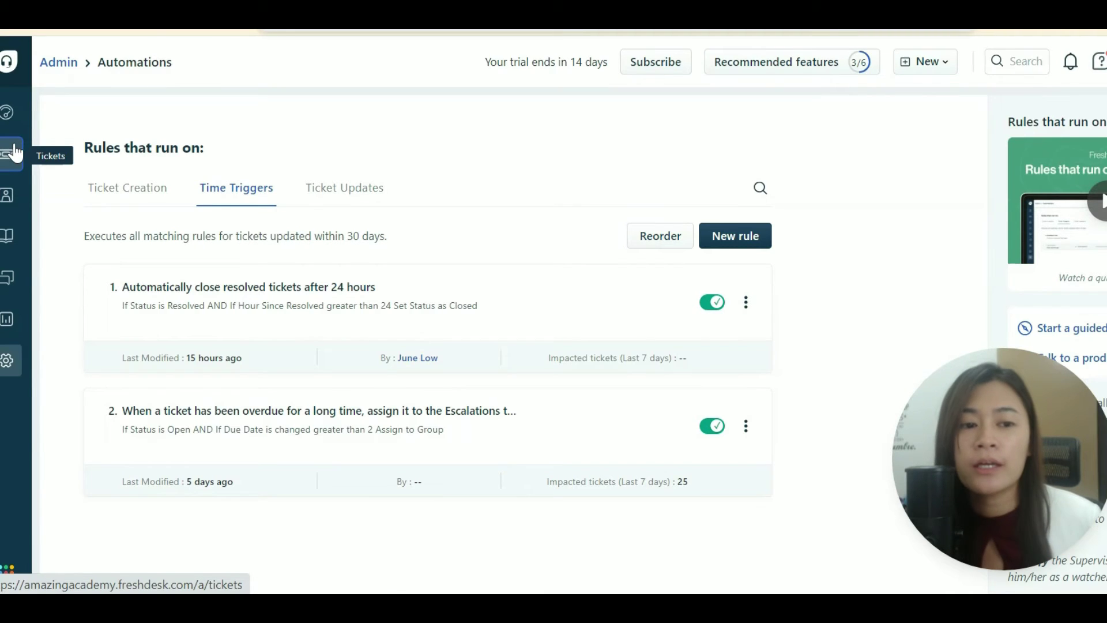
Check the overdue ticket's status options in Tickets, then return to Admin > Automations.
click(14, 154)
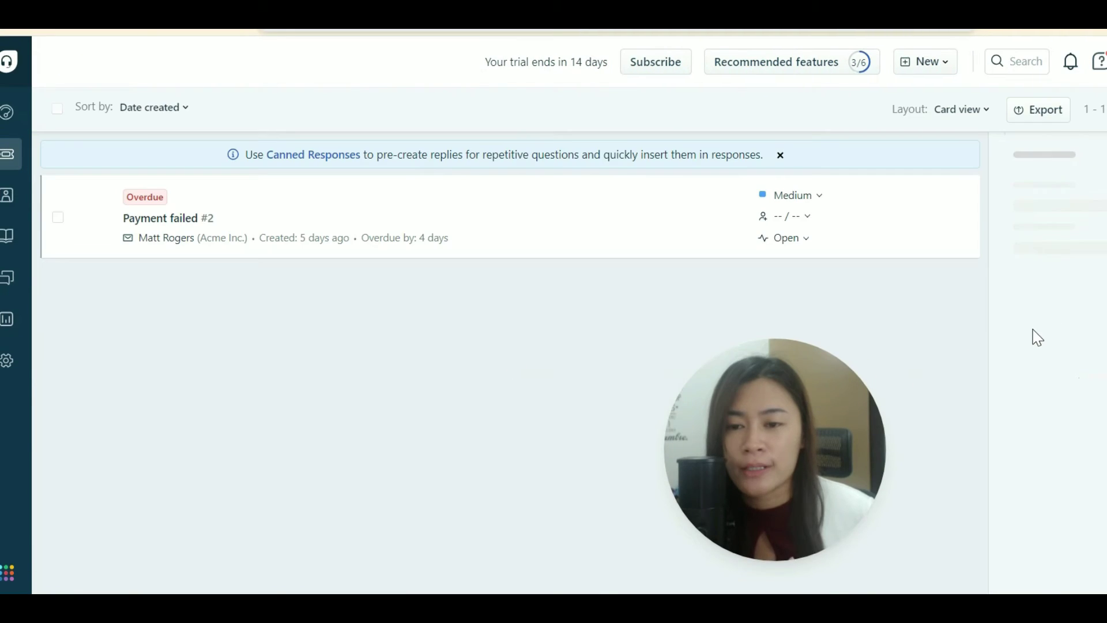
click(798, 241)
drag(767, 413, 623, 425)
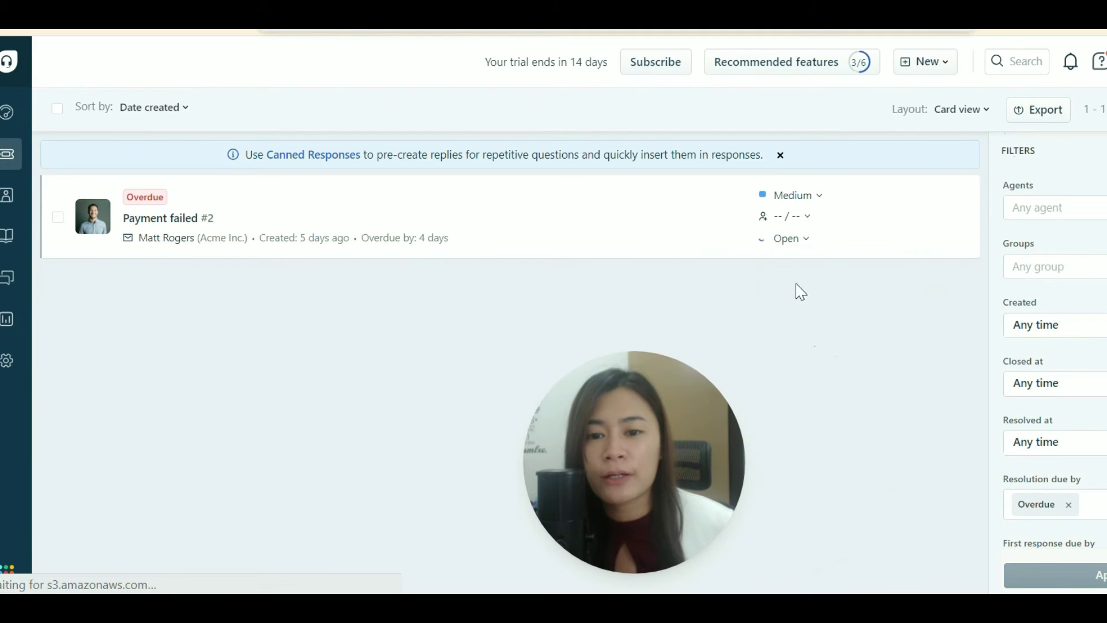
click(803, 240)
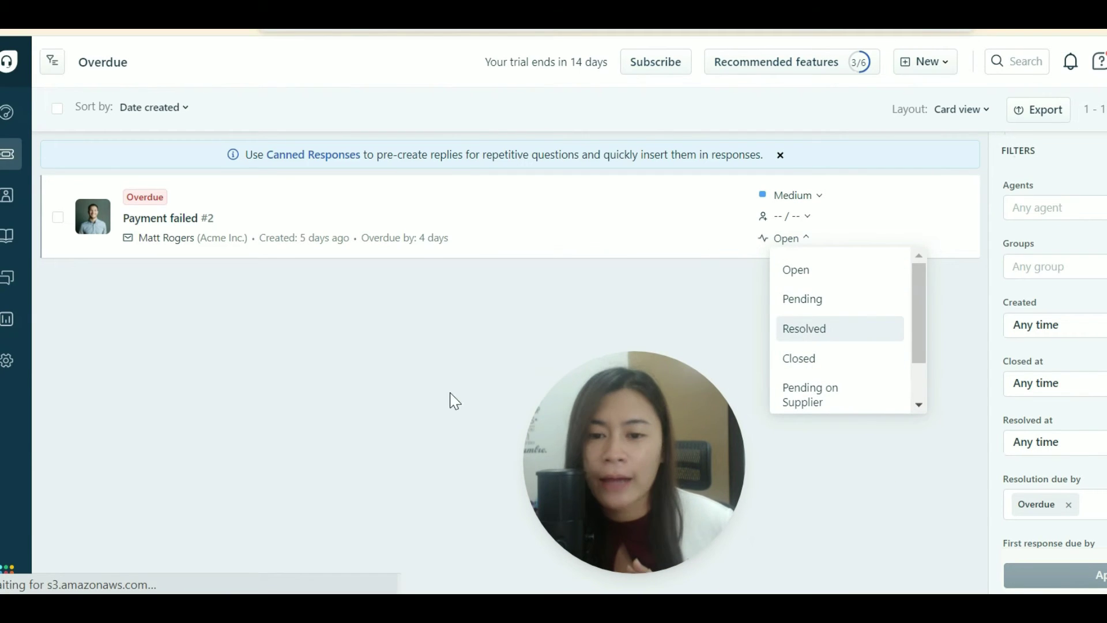
drag(655, 466, 780, 472)
drag(953, 470, 983, 473)
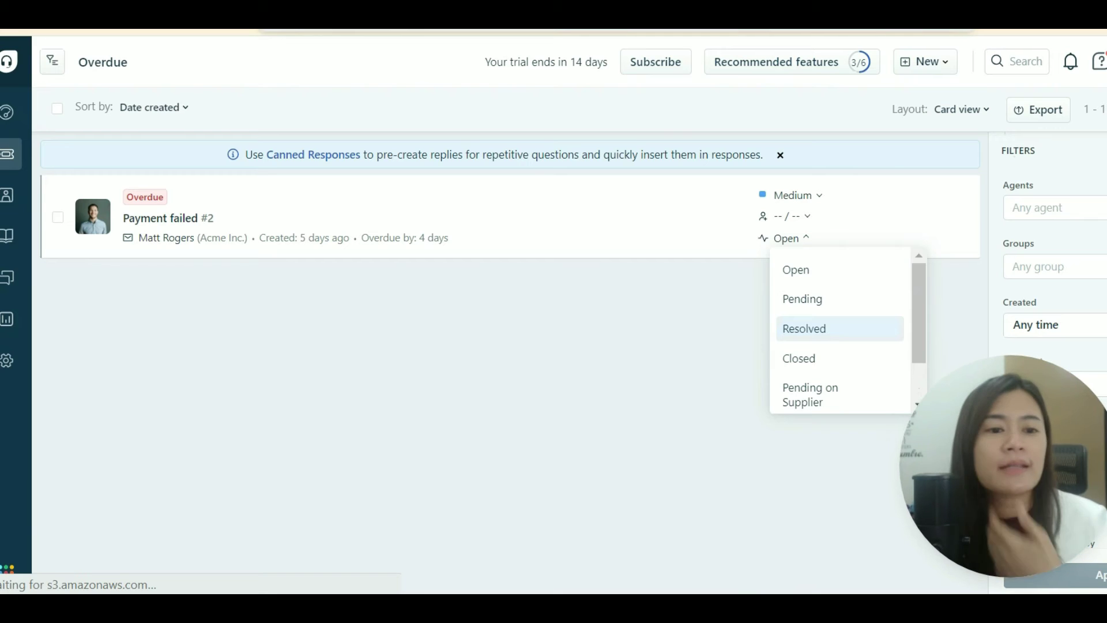
click(18, 365)
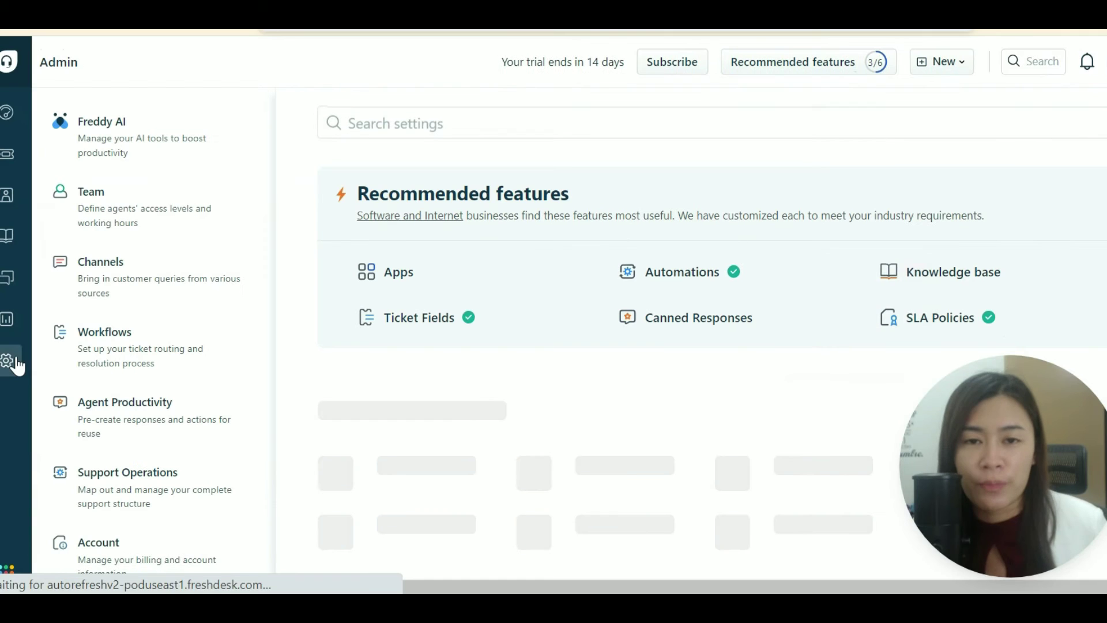
click(666, 276)
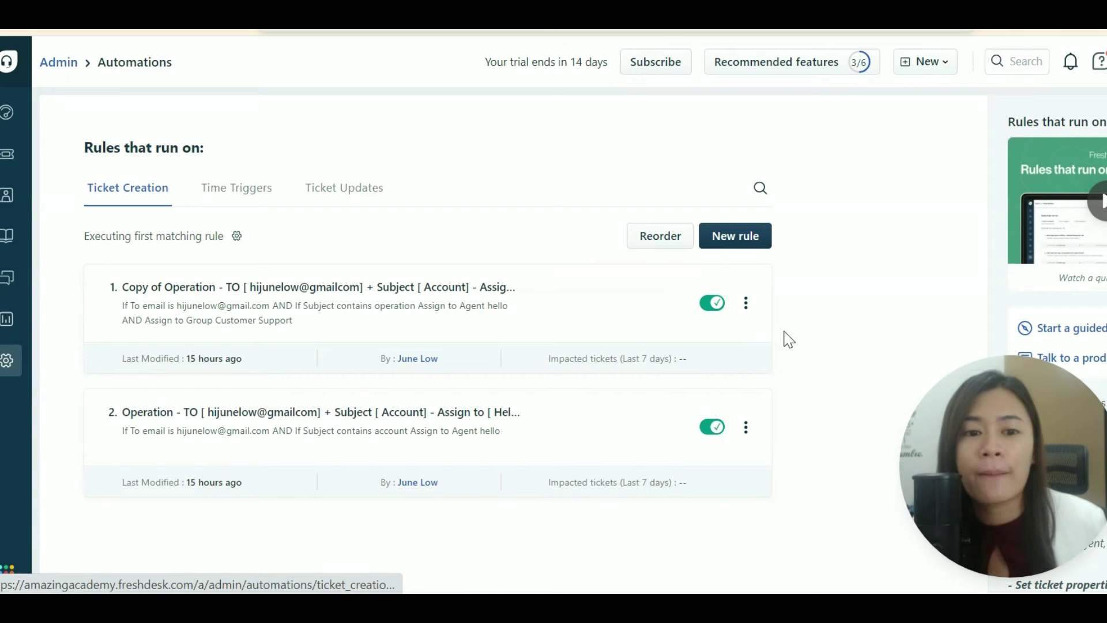
Open the options menu of the 'Automatically close resolved tickets after 24 hours' time trigger.
click(239, 183)
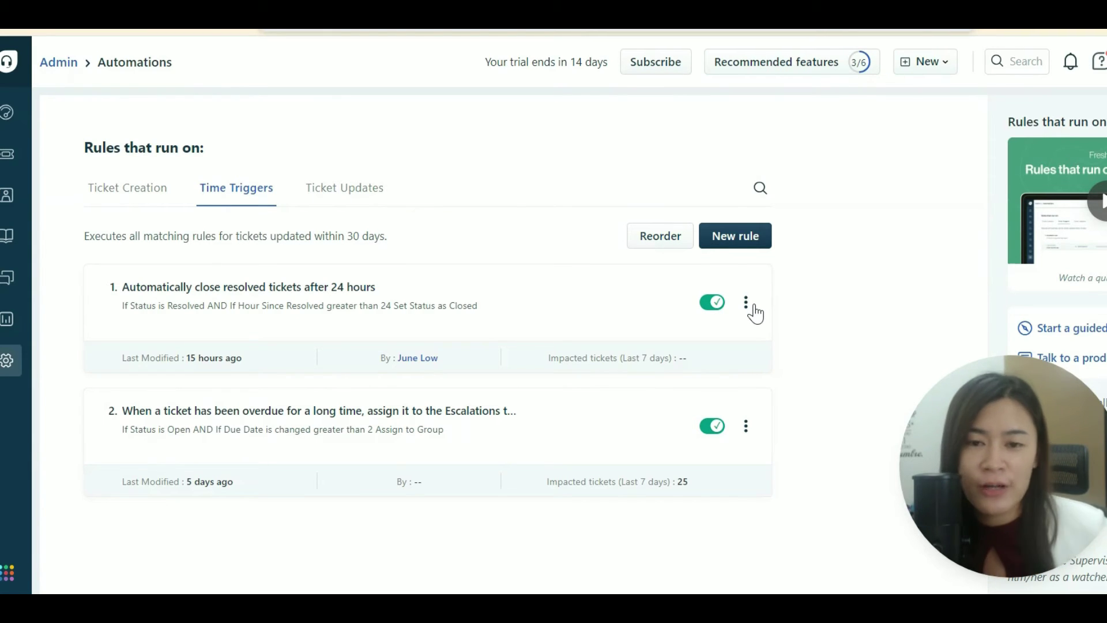
click(747, 303)
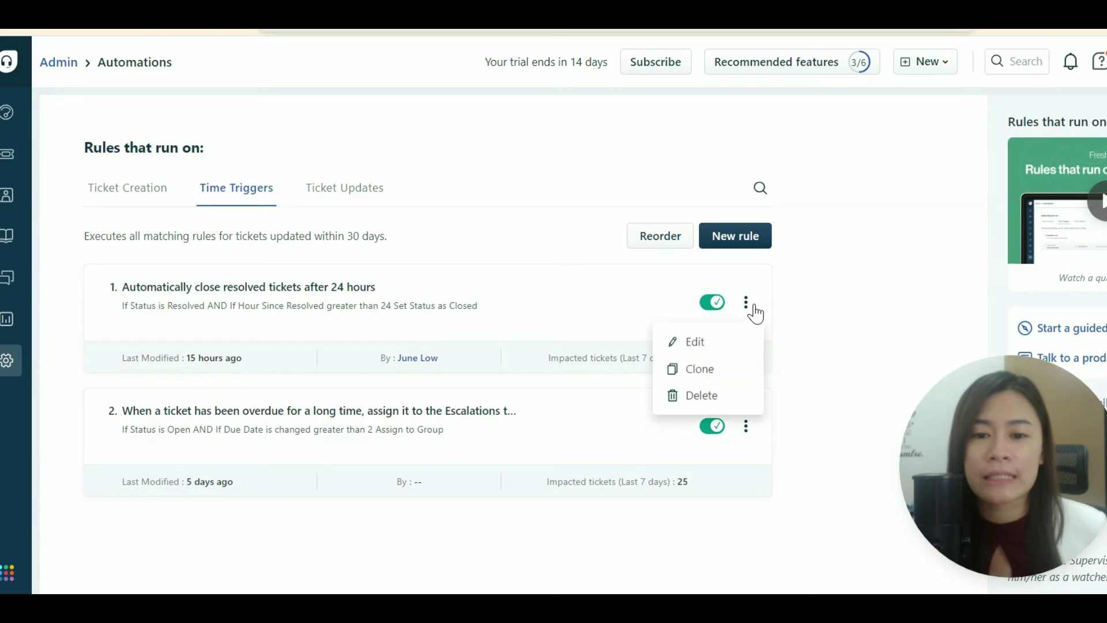
Edit the auto-close rule and review Status is Resolved, Hours since resolved > 24, Set status Closed.
click(737, 351)
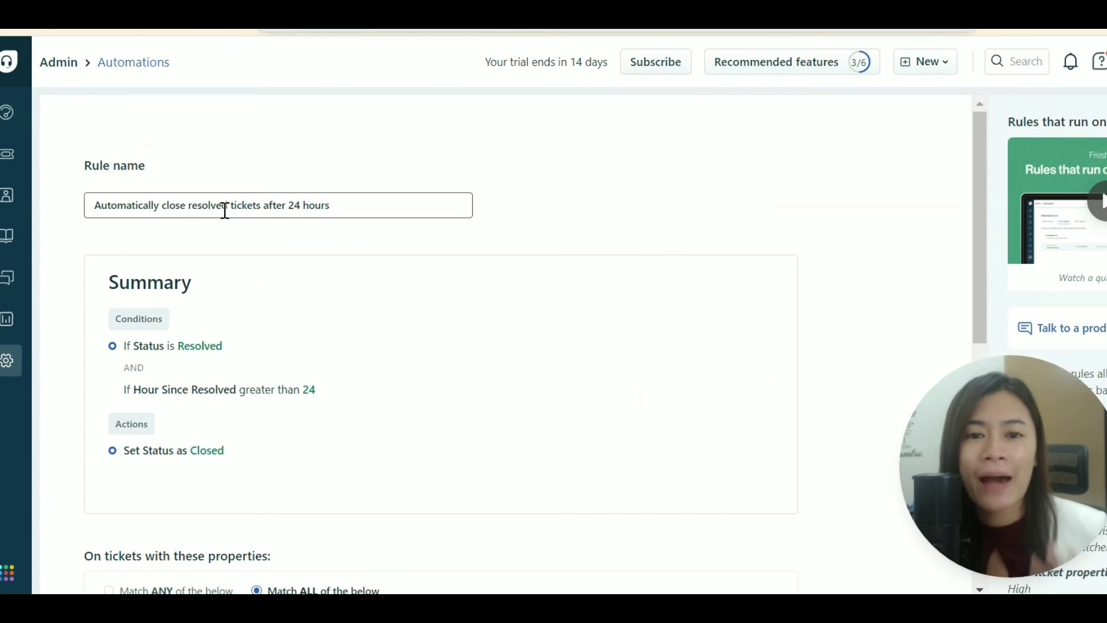
scroll(279, 388, down, 3)
scroll(284, 394, down, 2)
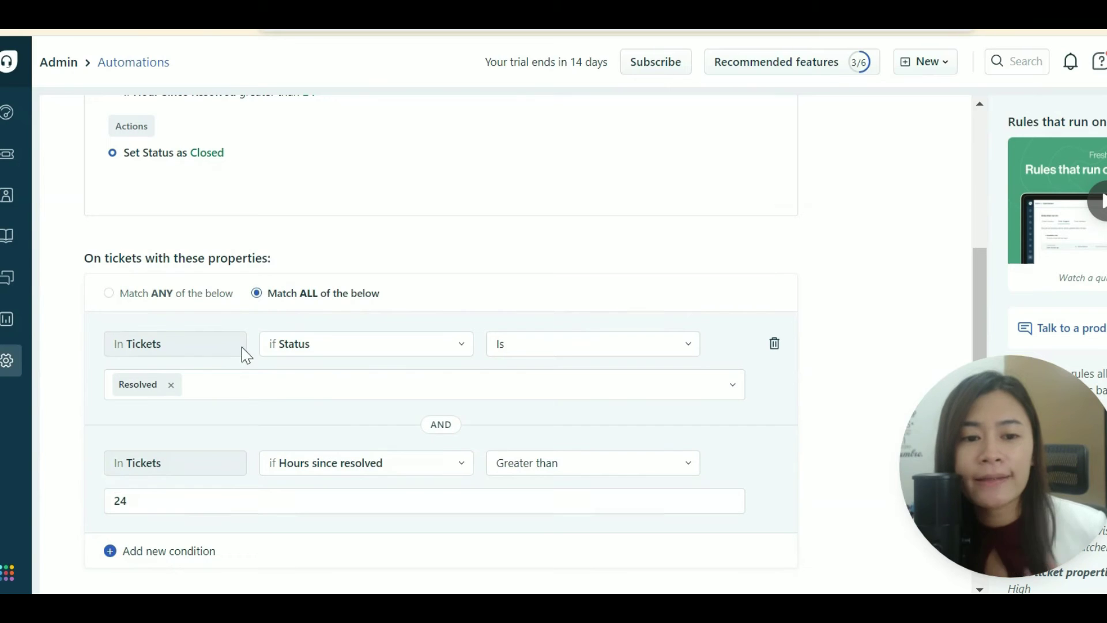
click(210, 390)
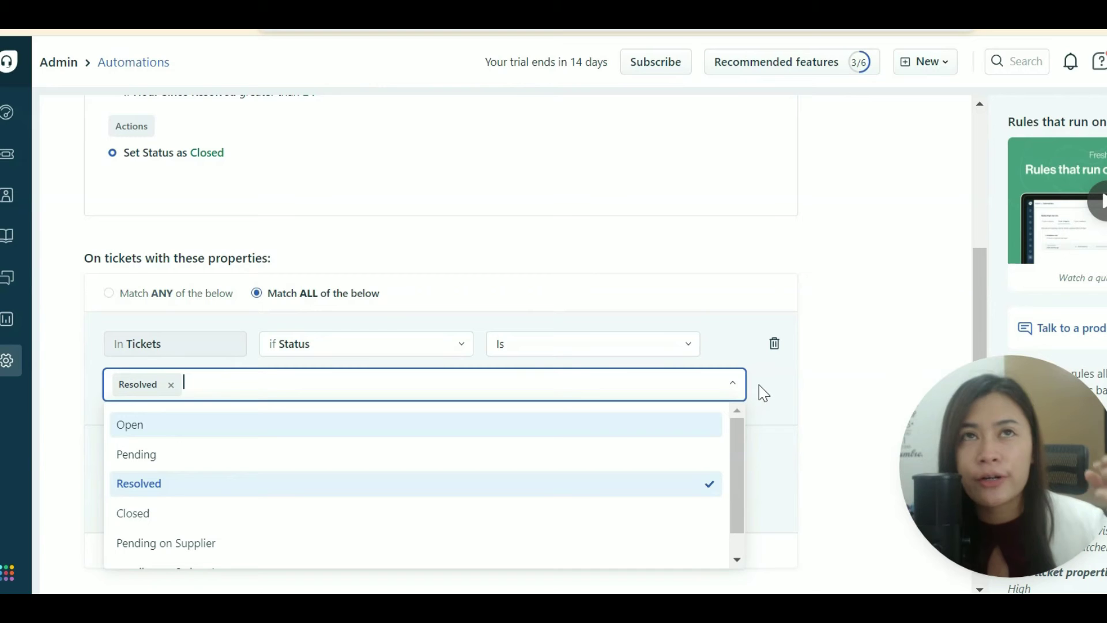
click(786, 402)
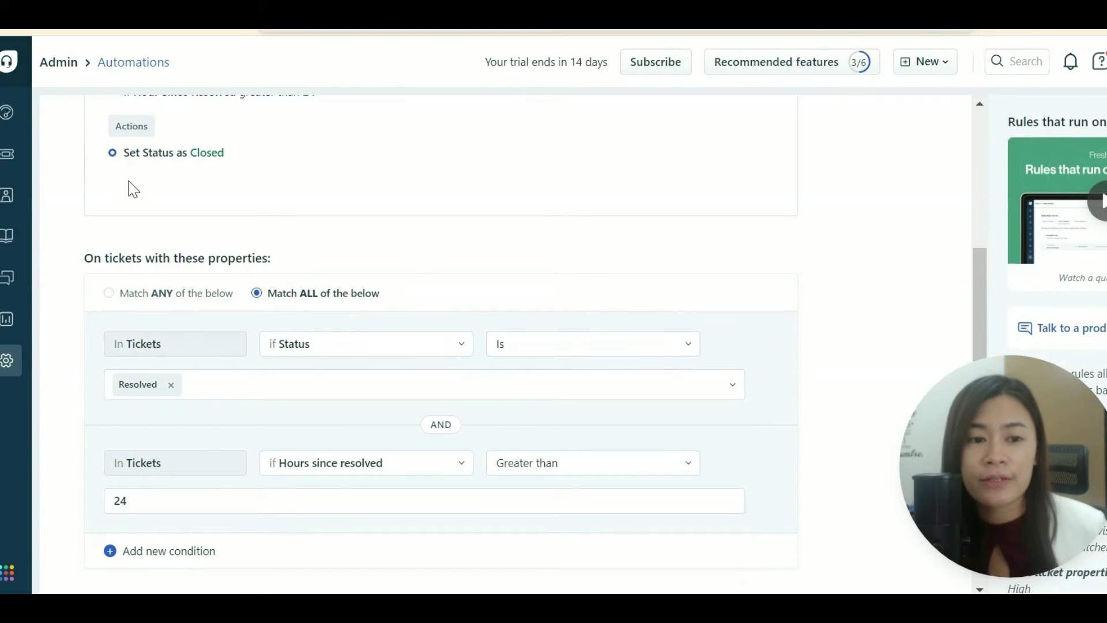
scroll(491, 289, down, 3)
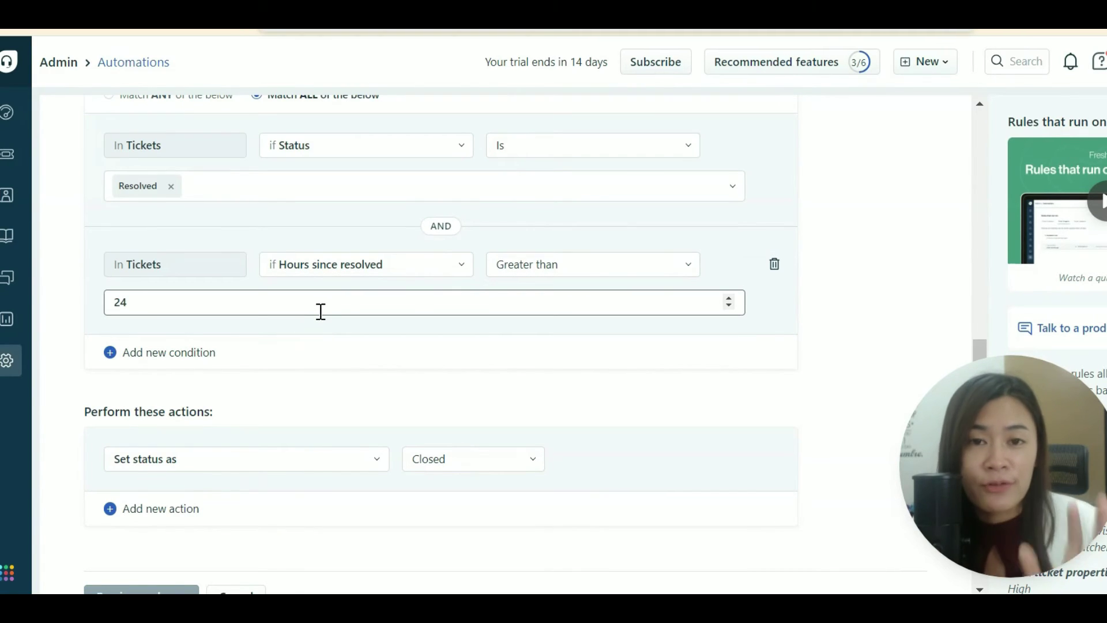
click(321, 312)
key(ctrl+a)
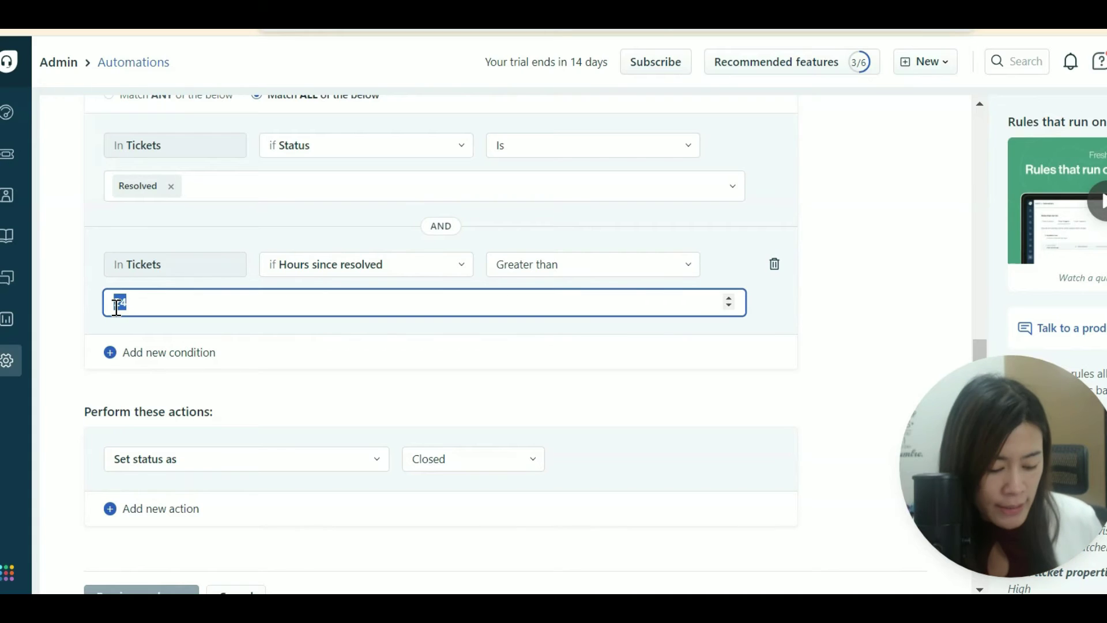
text(48)
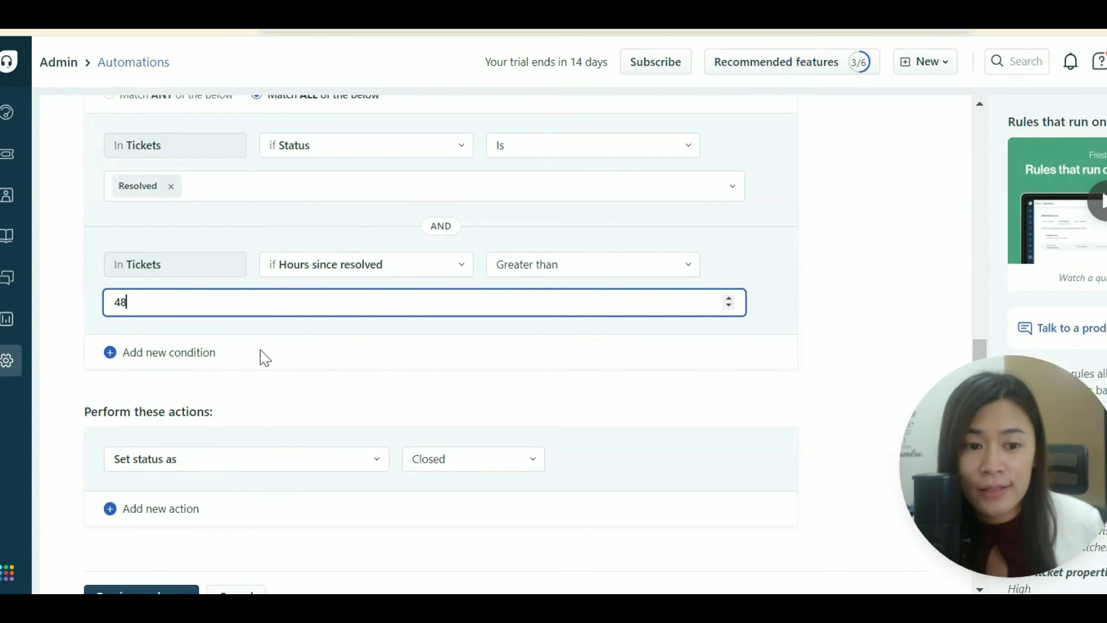
scroll(346, 374, down, 1)
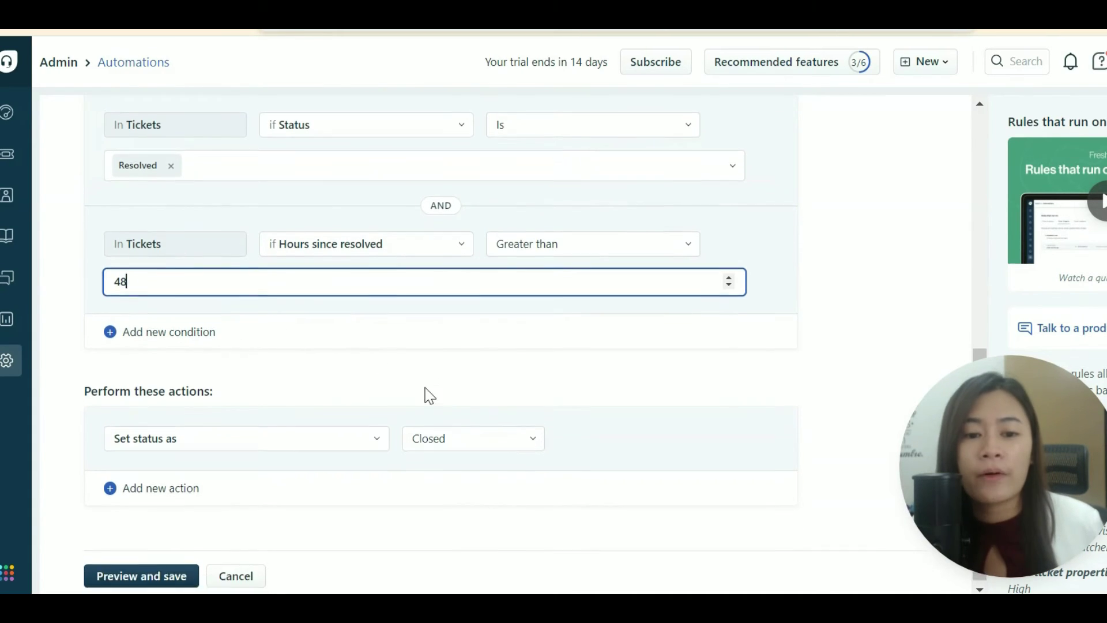
click(88, 382)
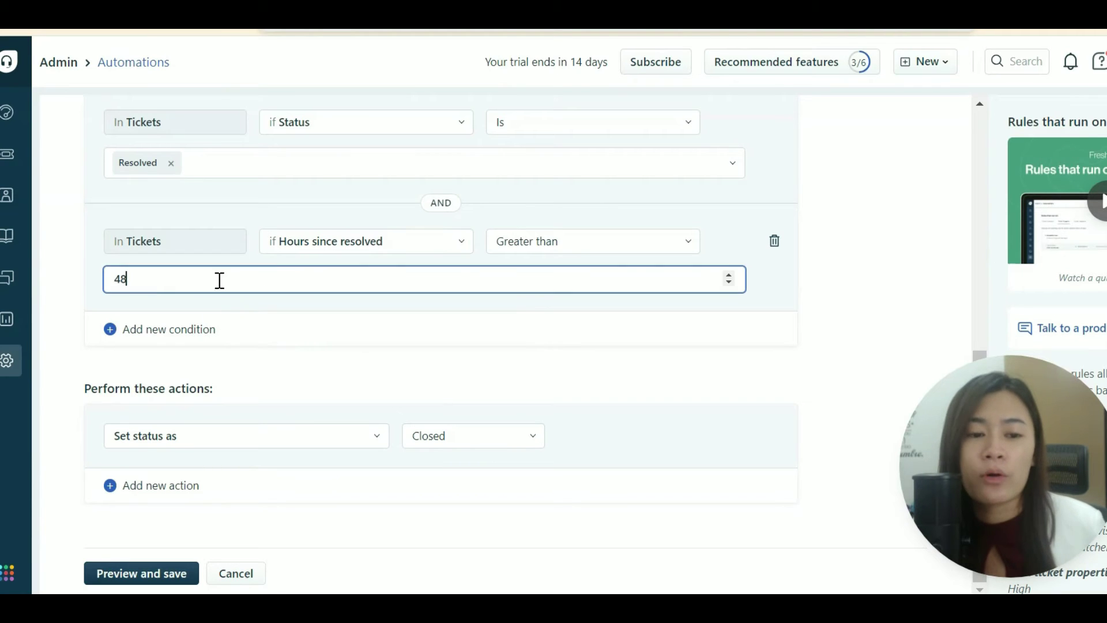
drag(217, 279, 82, 276)
text(24)
click(393, 359)
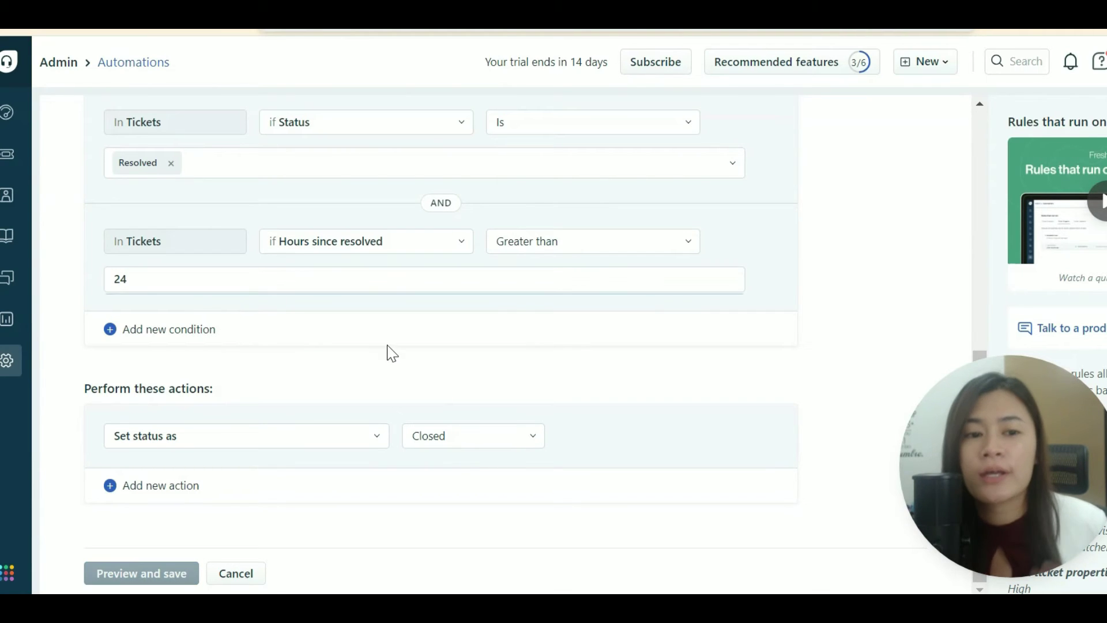
scroll(386, 351, up, 3)
click(318, 320)
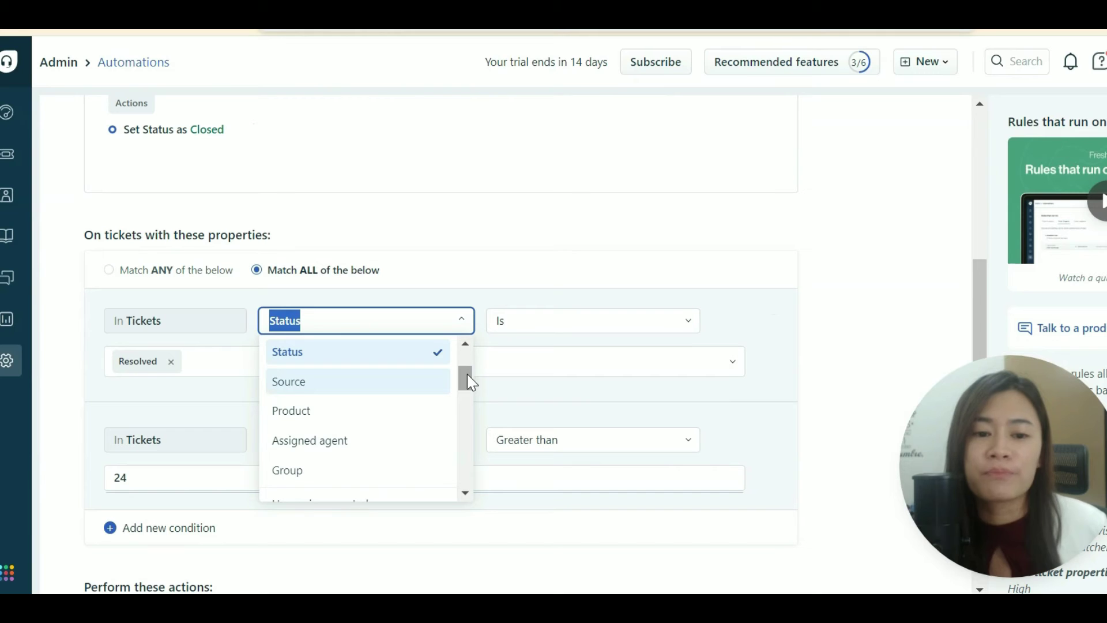
Switch the first condition's field from Status to Priority.
drag(467, 374, 466, 364)
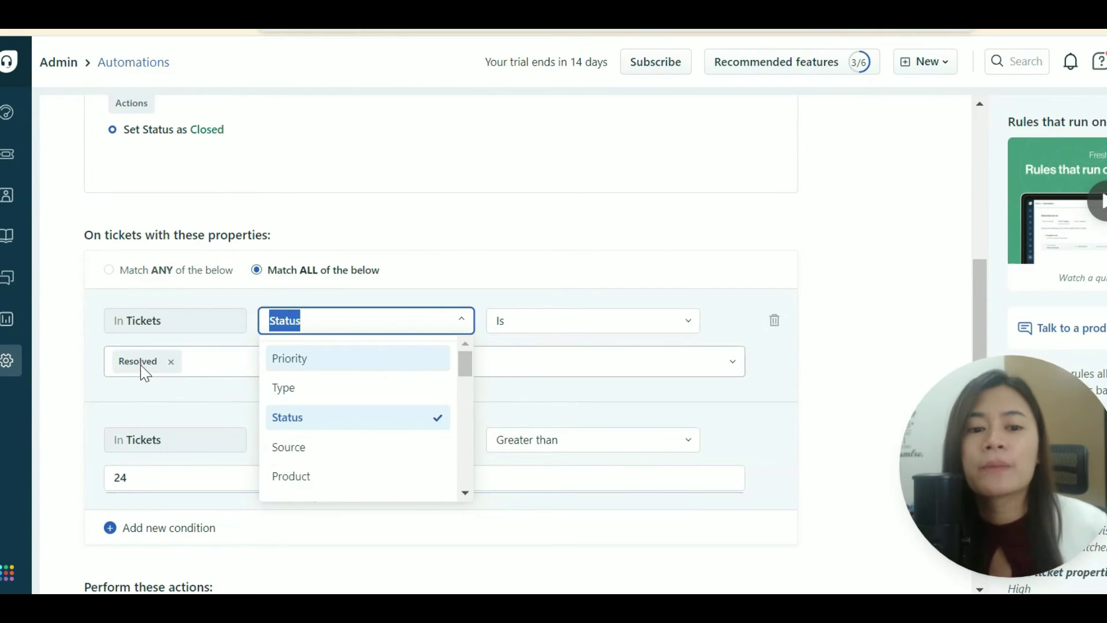
click(438, 239)
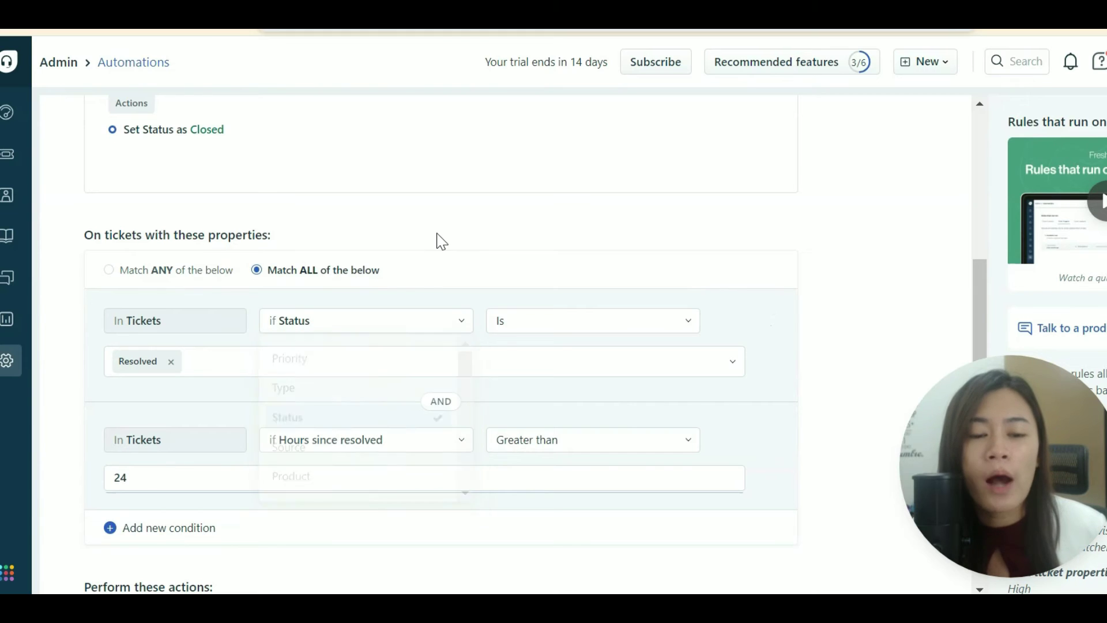
click(399, 323)
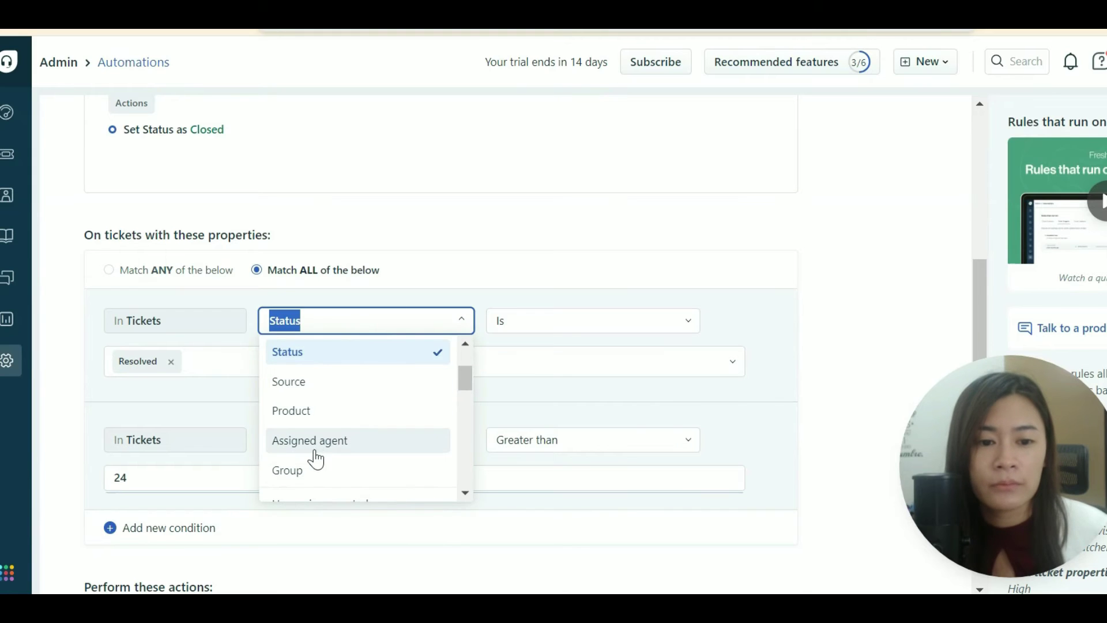
scroll(323, 462, down, 2)
scroll(346, 450, up, 3)
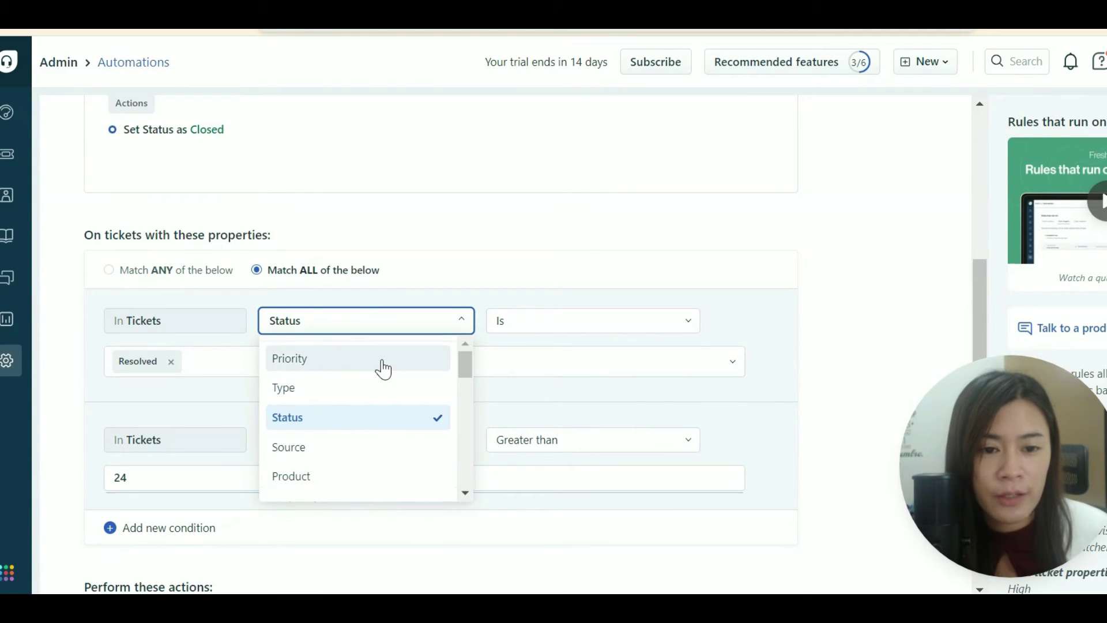
click(383, 363)
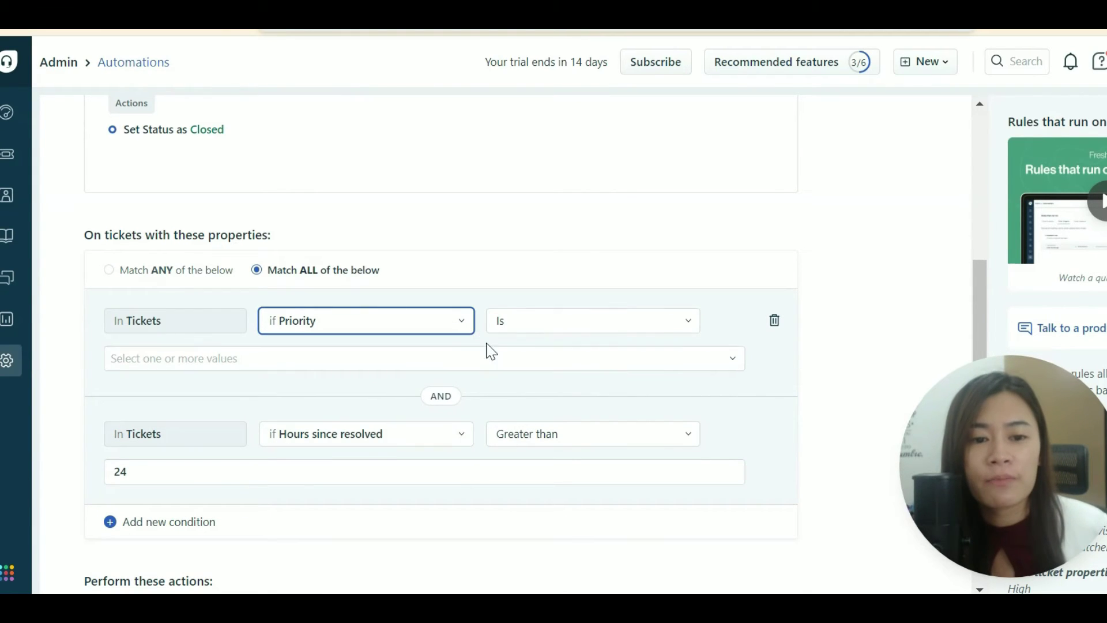
Choose Low and Medium as the matching Priority values.
click(407, 368)
click(279, 398)
click(341, 371)
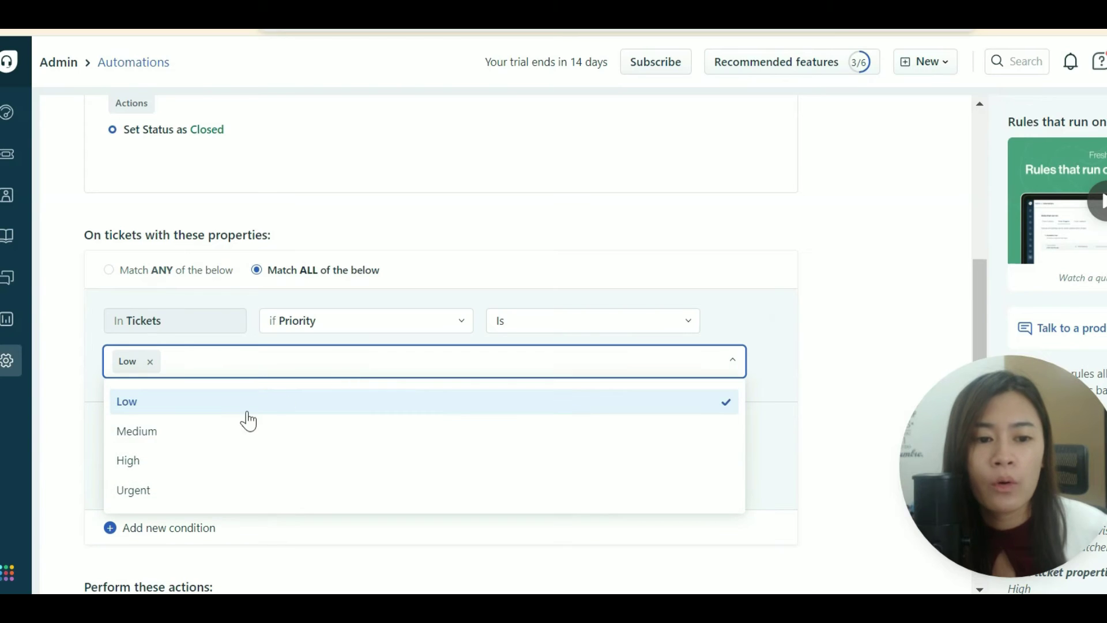
click(242, 427)
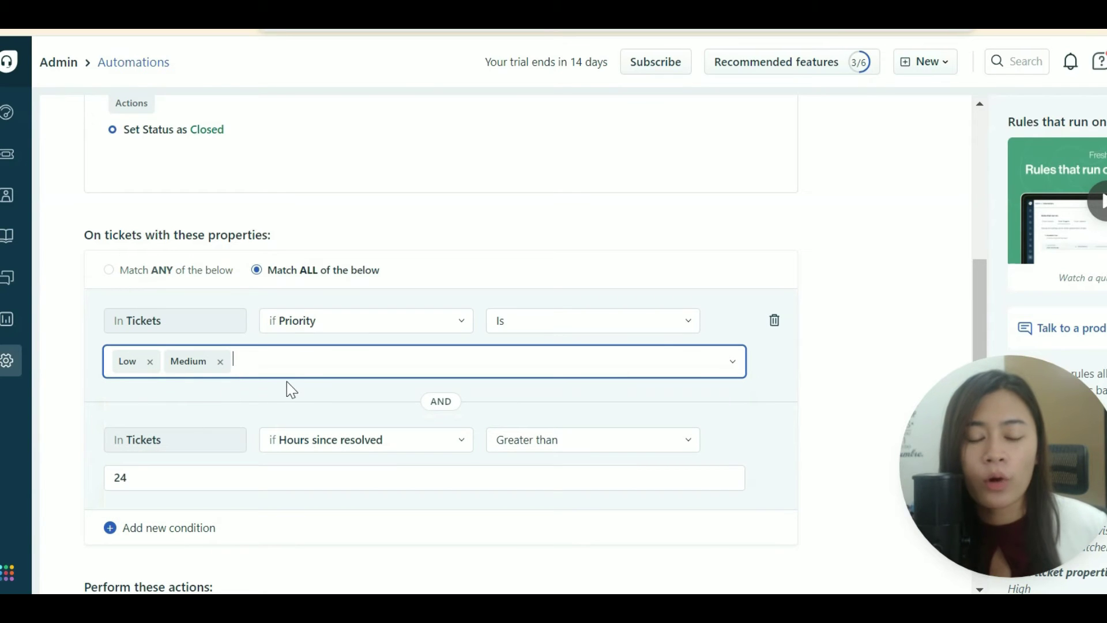
scroll(306, 370, down, 1)
scroll(306, 370, down, 3)
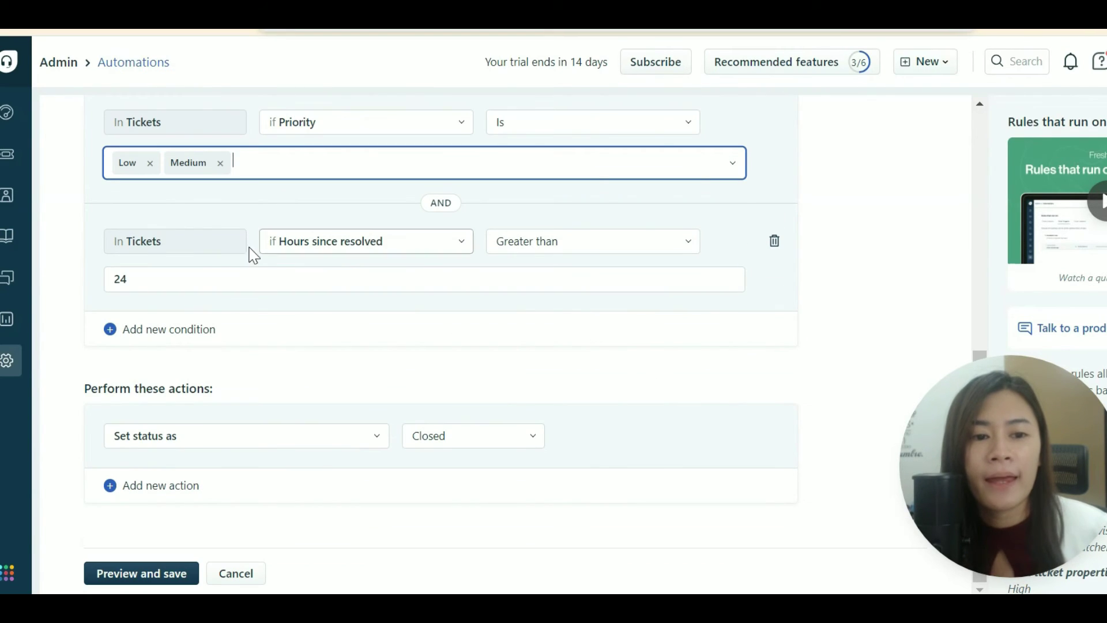
Set the second condition to Hours since first assigned, operator Is, value 3.
click(417, 243)
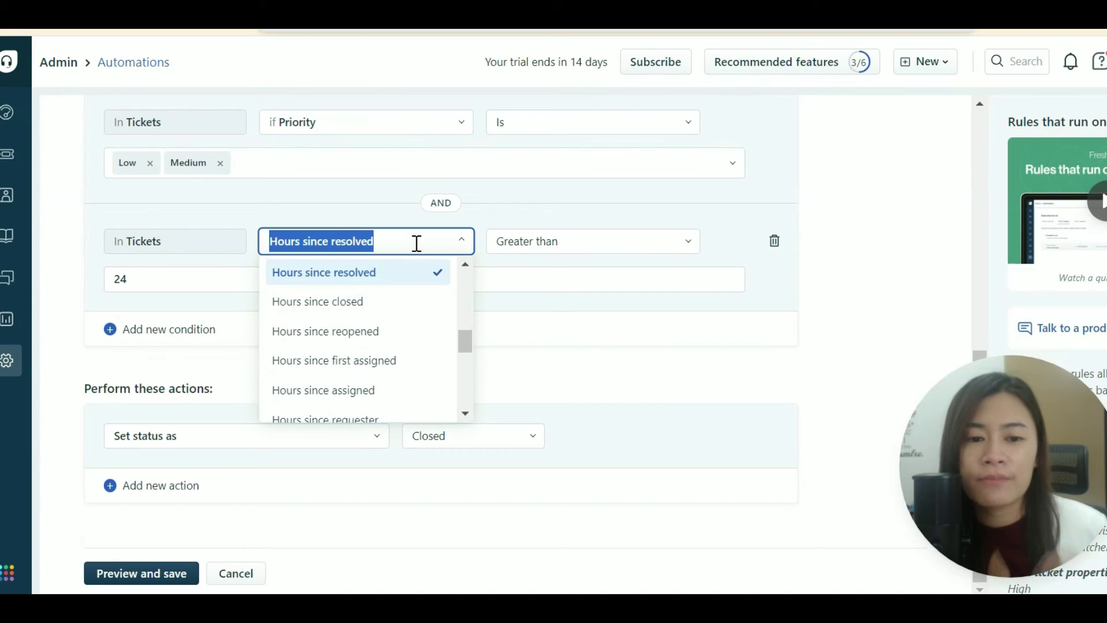
scroll(461, 340, up, 1)
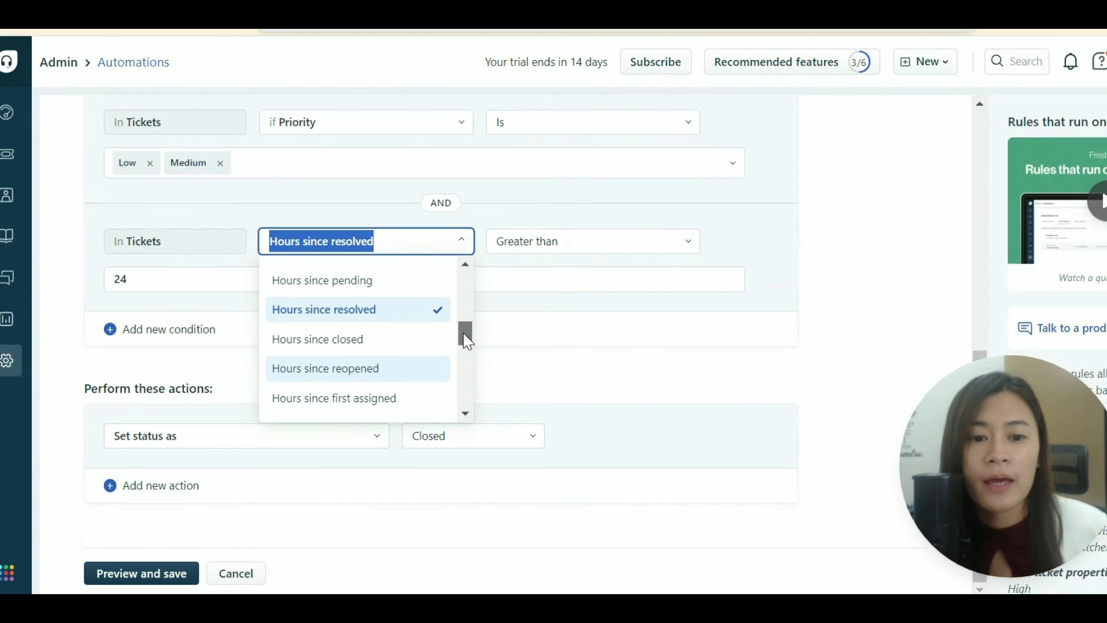
click(398, 404)
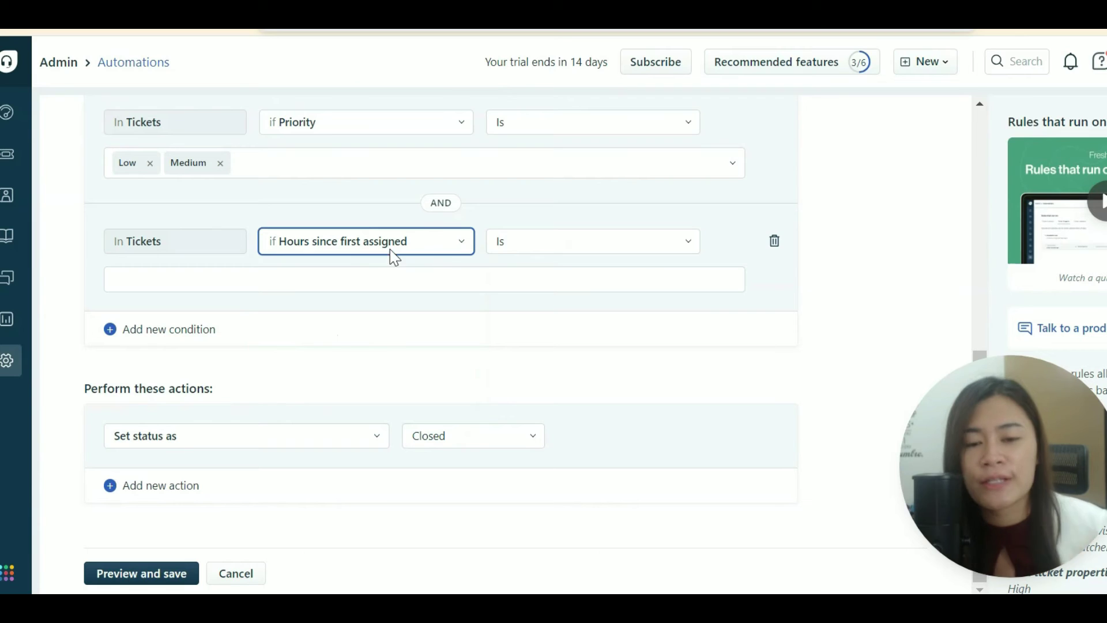
click(554, 249)
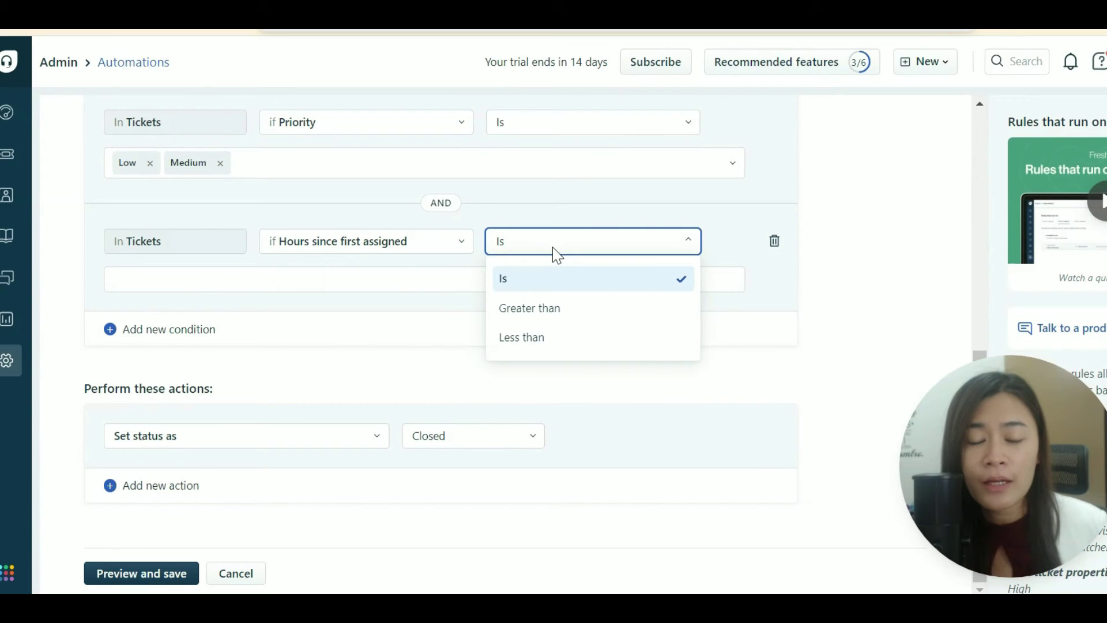
click(544, 283)
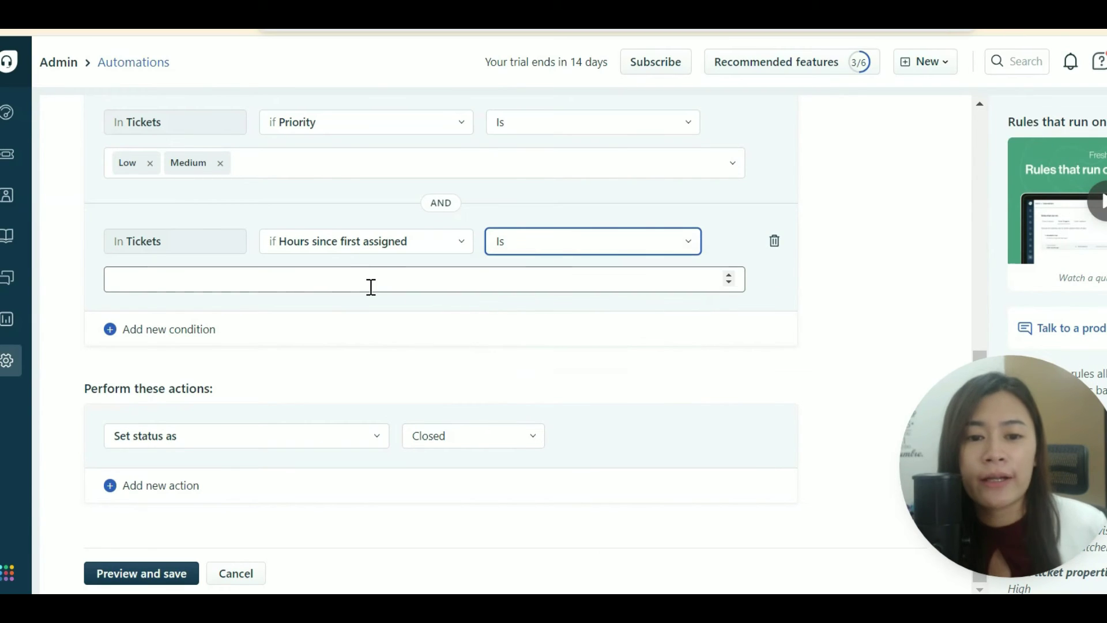
click(371, 283)
text(3)
click(375, 332)
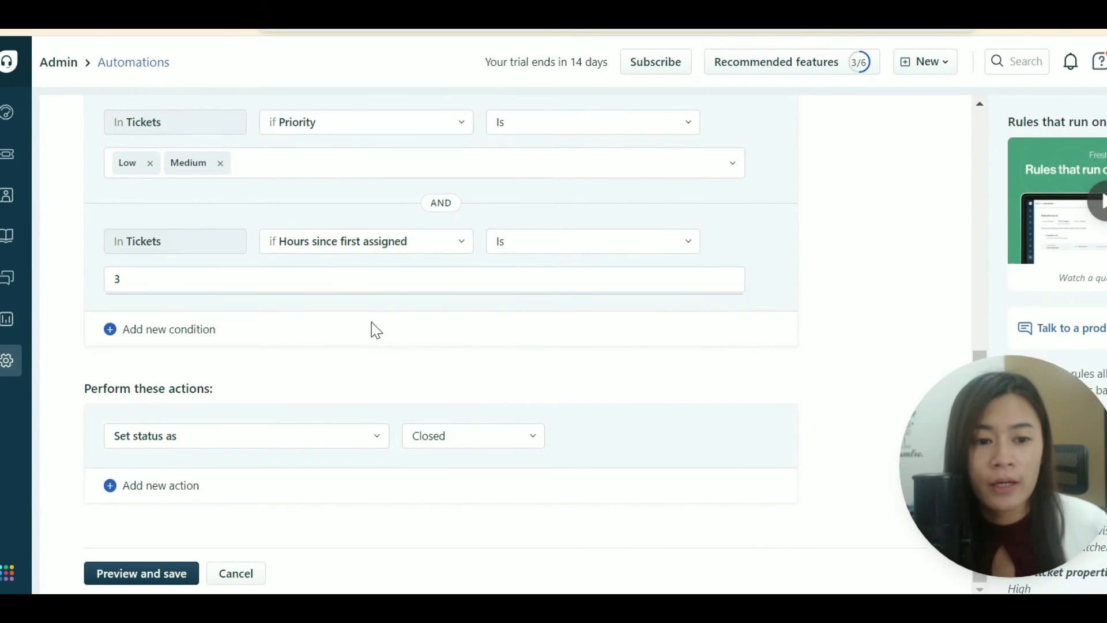
scroll(346, 328, down, 3)
click(336, 268)
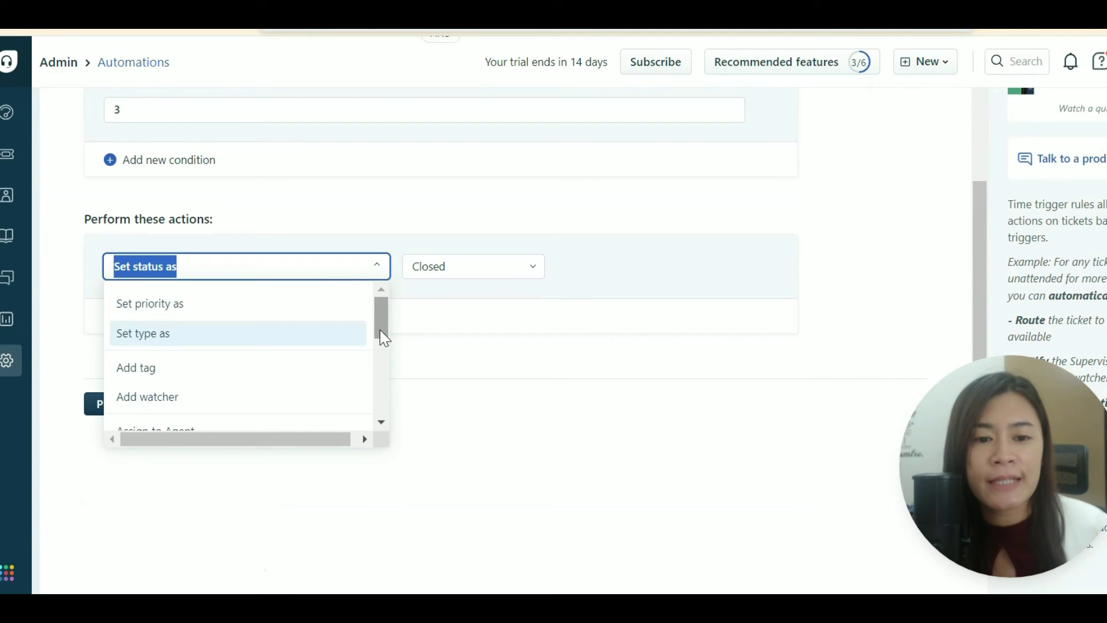
Make the action Send email to agent, addressed to Assigned agent, with subject 'input ur subutpu'.
scroll(381, 347, down, 4)
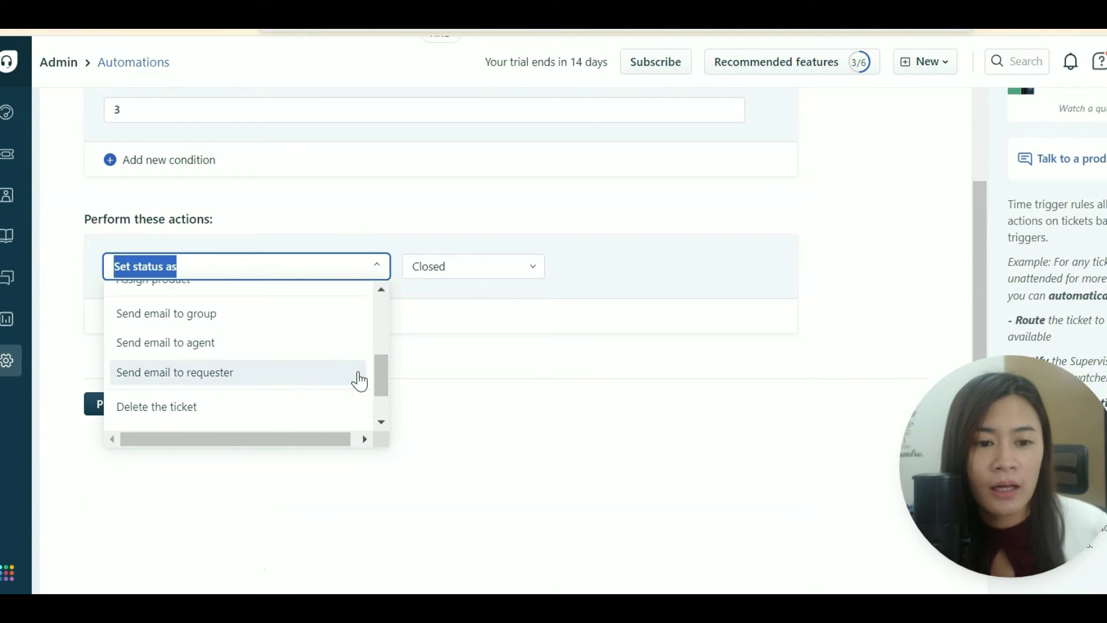
click(306, 344)
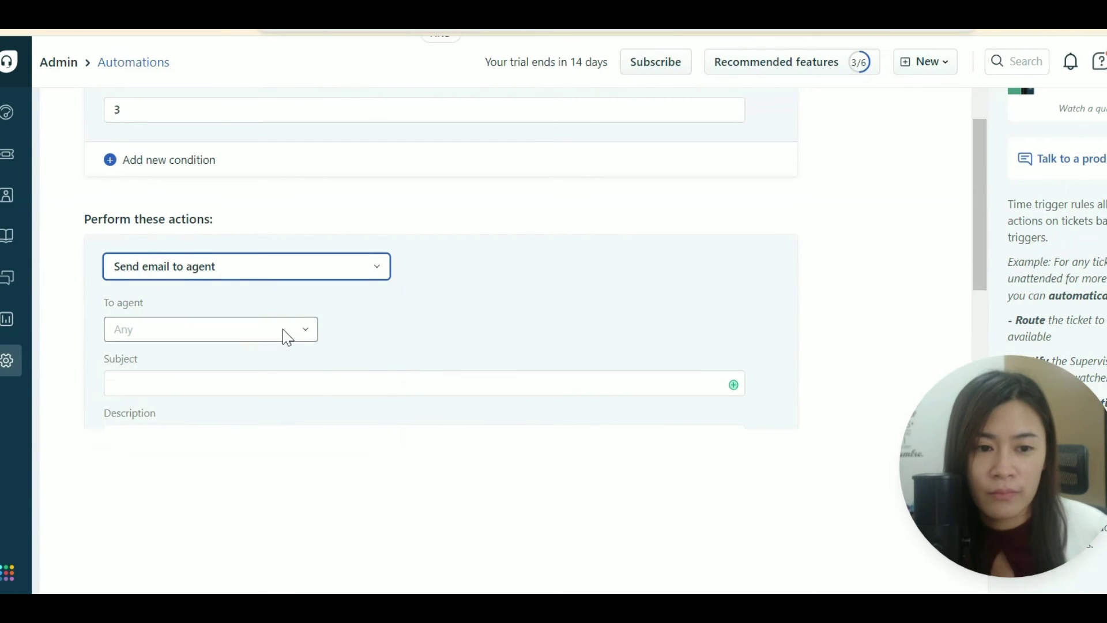
click(286, 337)
click(270, 369)
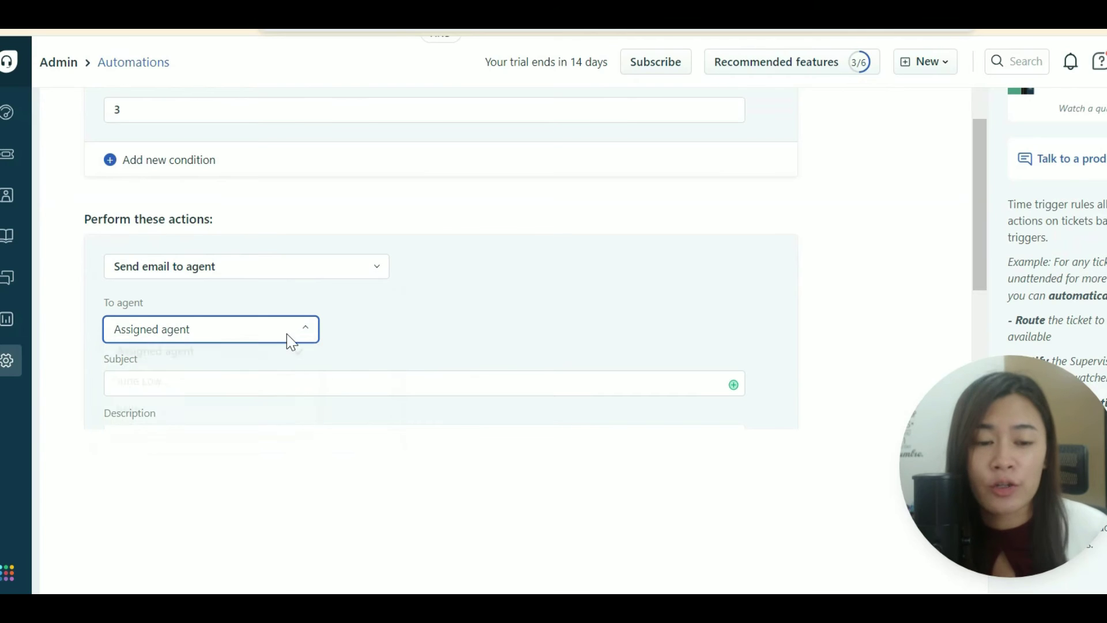
click(303, 376)
scroll(376, 336, down, 3)
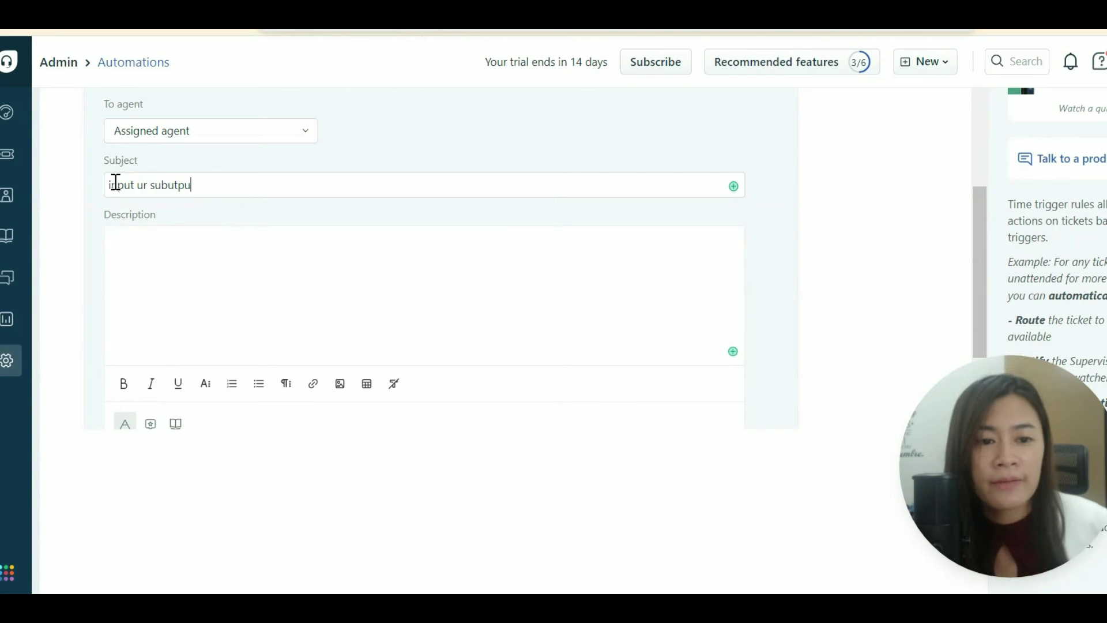
drag(111, 184, 272, 294)
click(260, 242)
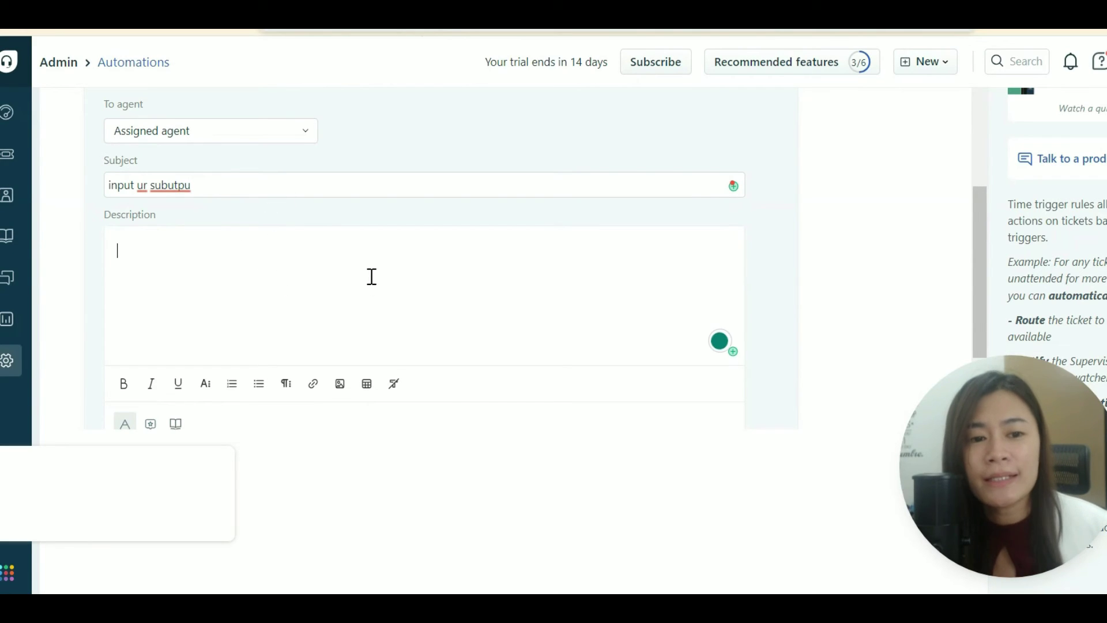
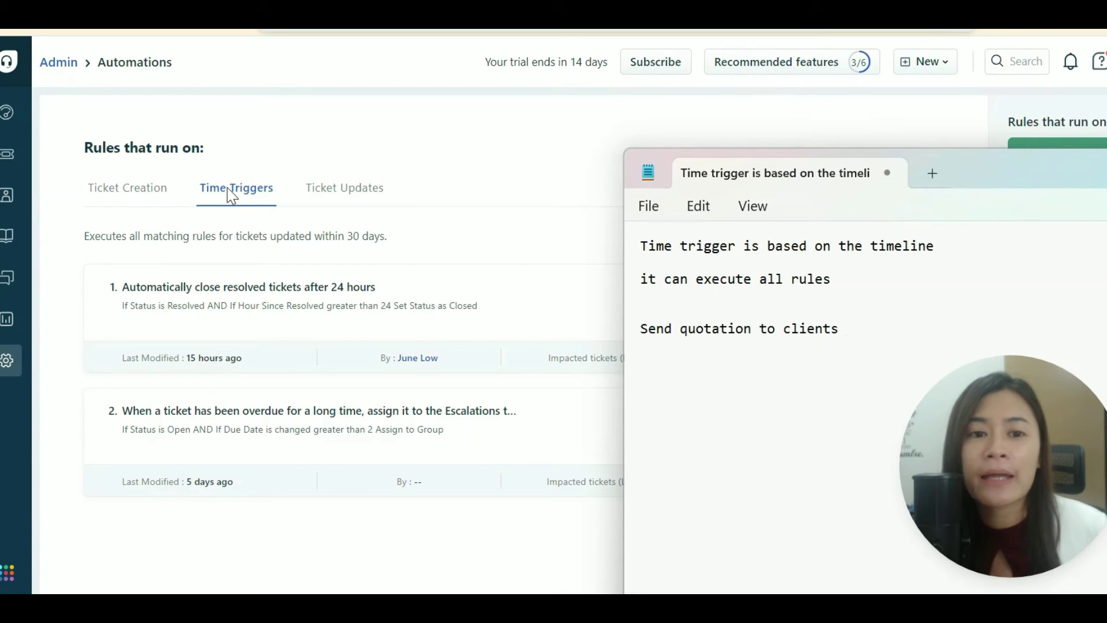
Open the 'Automatically close resolved tickets after 24 hours' time-trigger rule for editing.
click(412, 196)
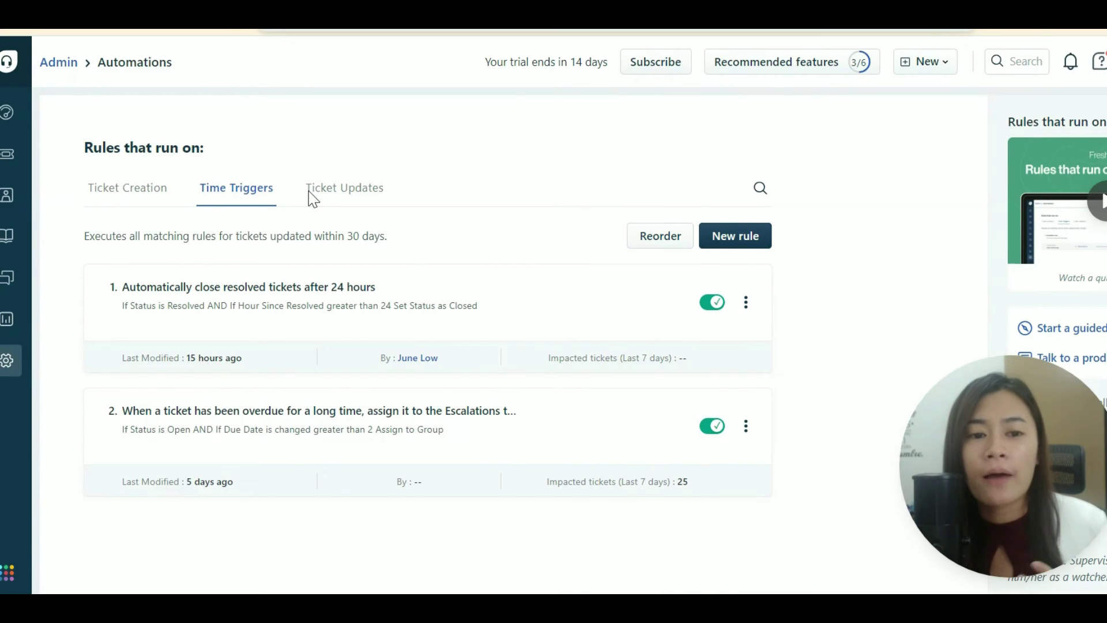
click(746, 303)
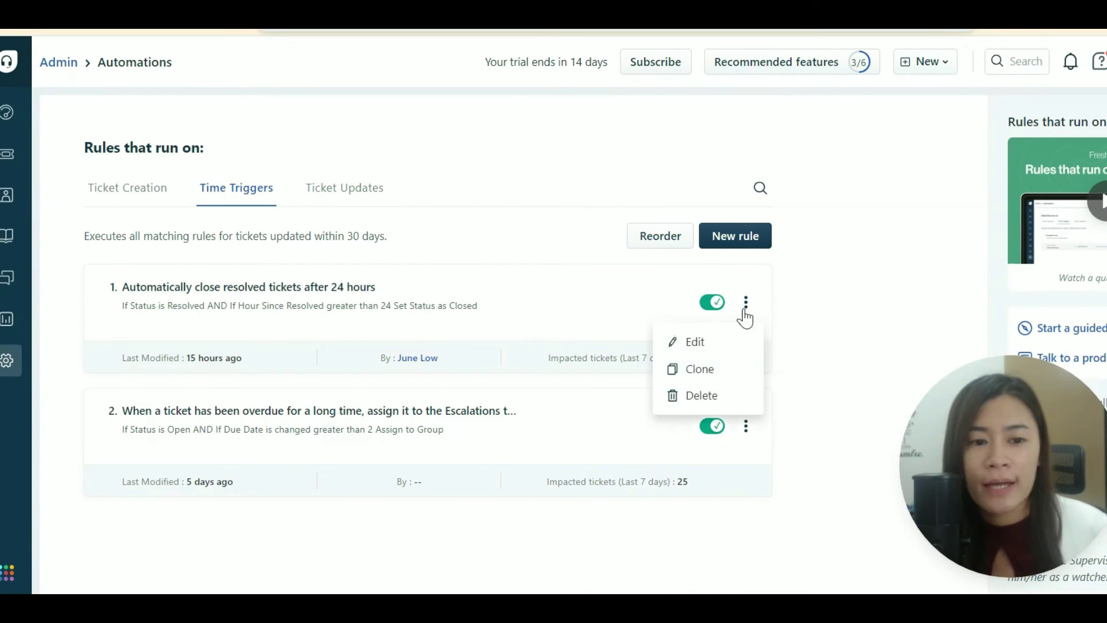
click(702, 346)
scroll(314, 393, down, 8)
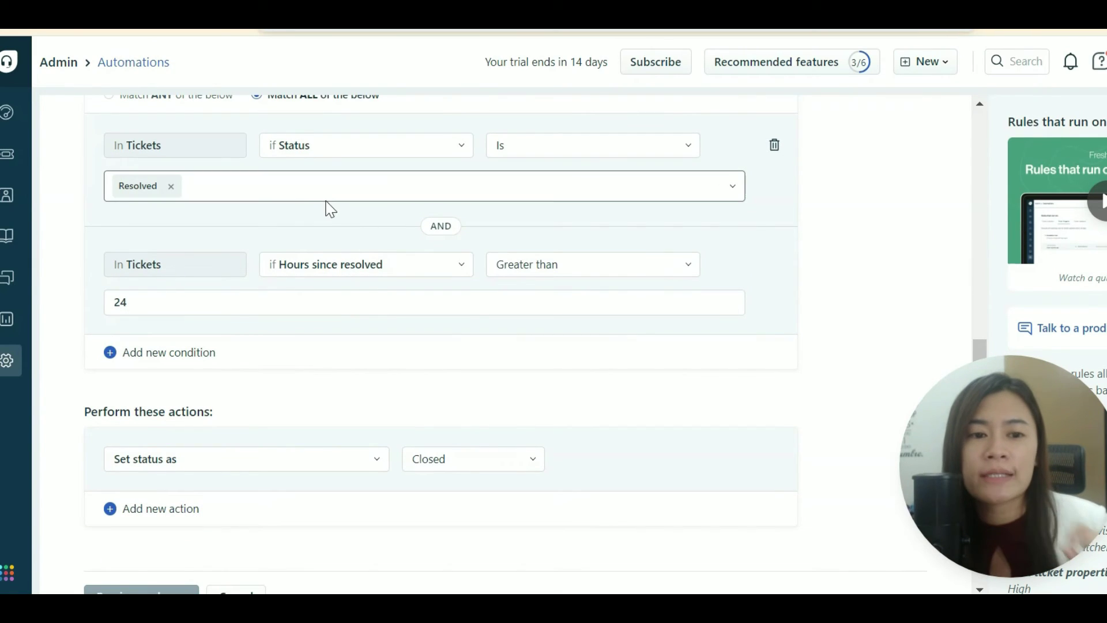
Remove Resolved from the Status condition and keep the Hours since resolved condition field.
click(171, 186)
click(215, 193)
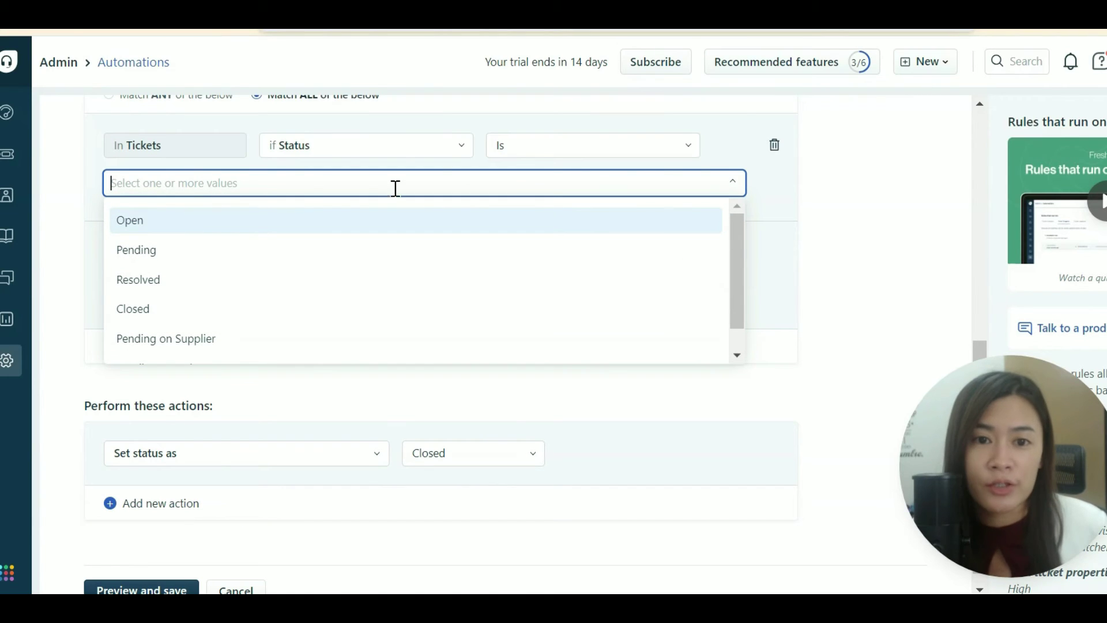
click(809, 218)
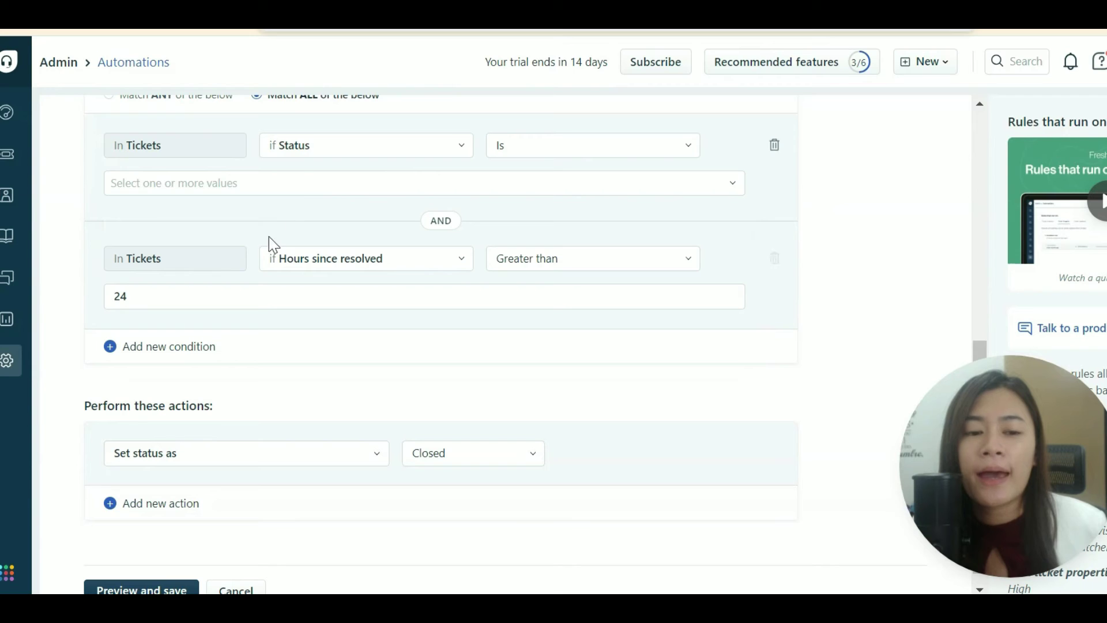
click(300, 264)
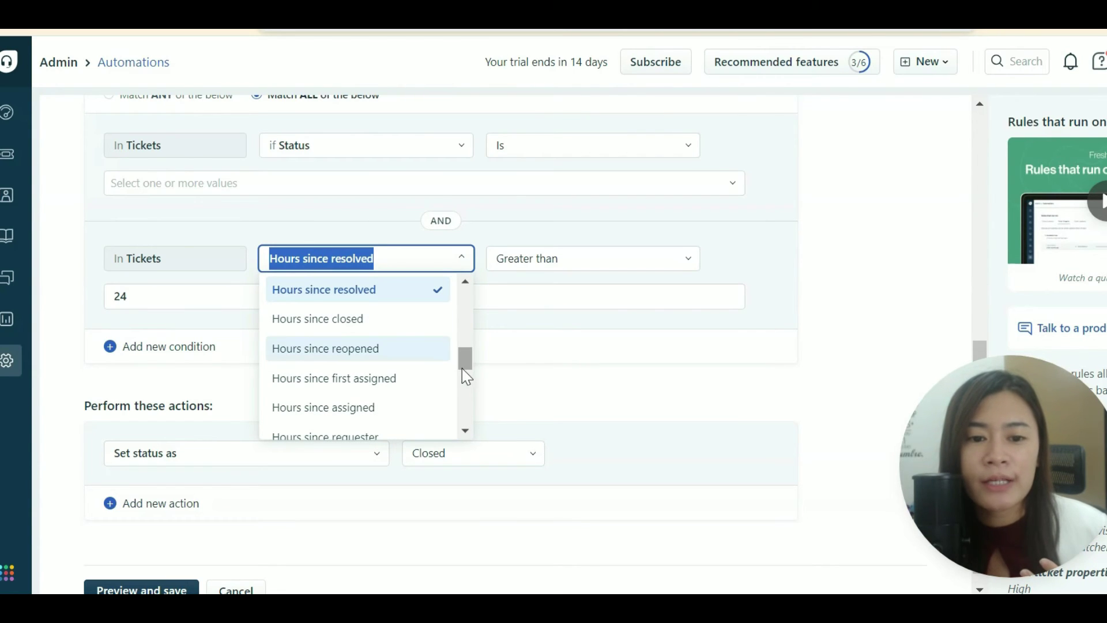
scroll(465, 371, up, 3)
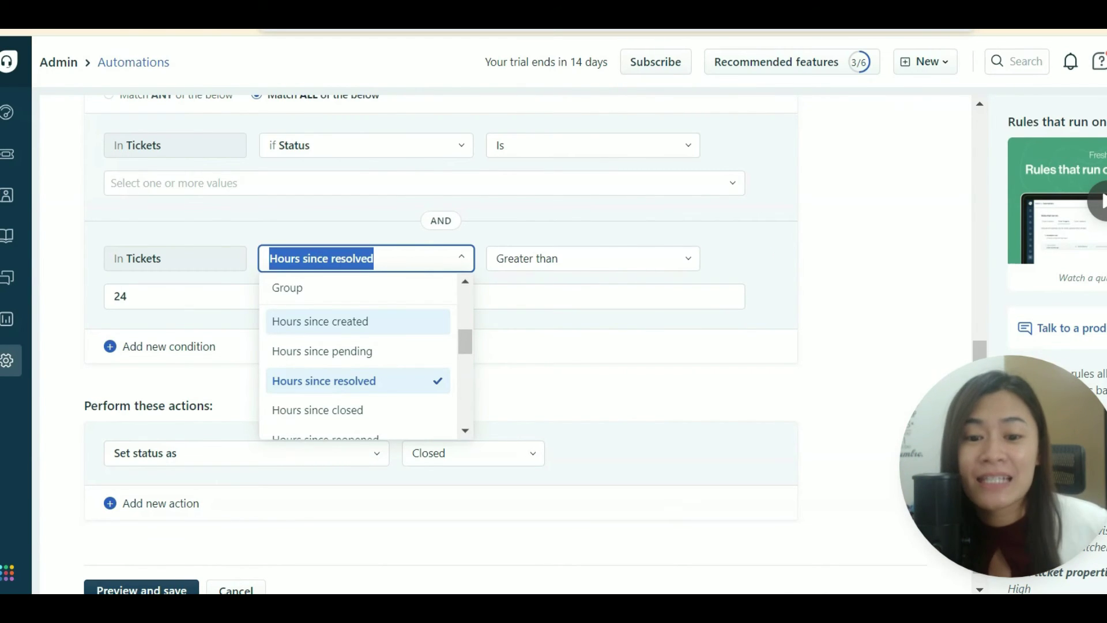
key(alt+Tab)
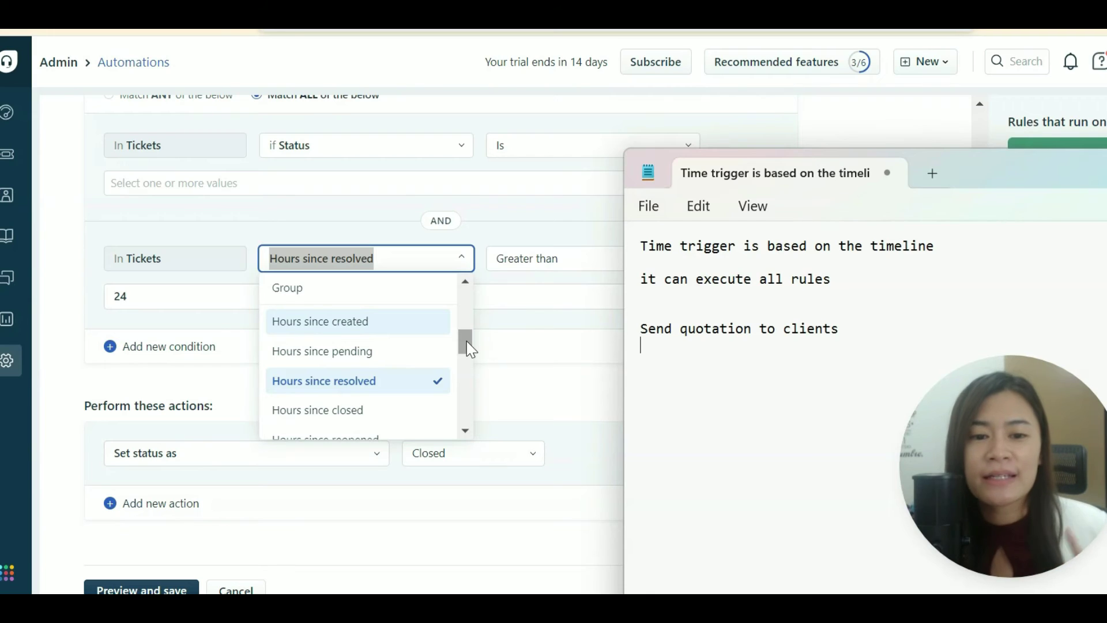
click(467, 342)
click(746, 310)
scroll(254, 346, up, 8)
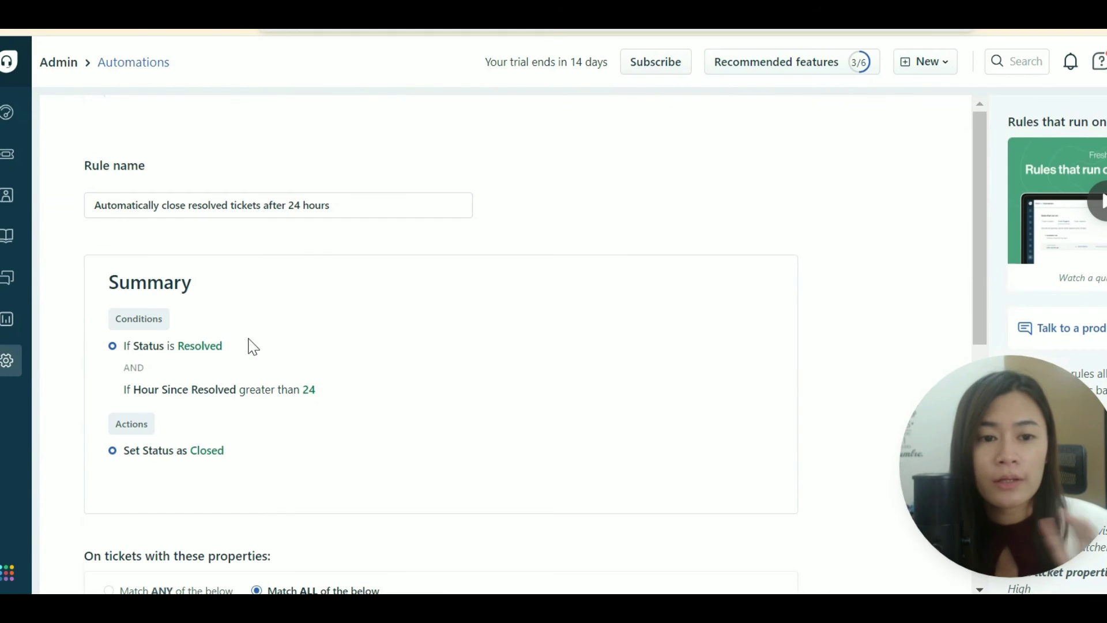
Leave the rule editor via Admin > Automations > Time Triggers and show the Ticket Updates rules.
click(6, 361)
scroll(719, 351, down, 4)
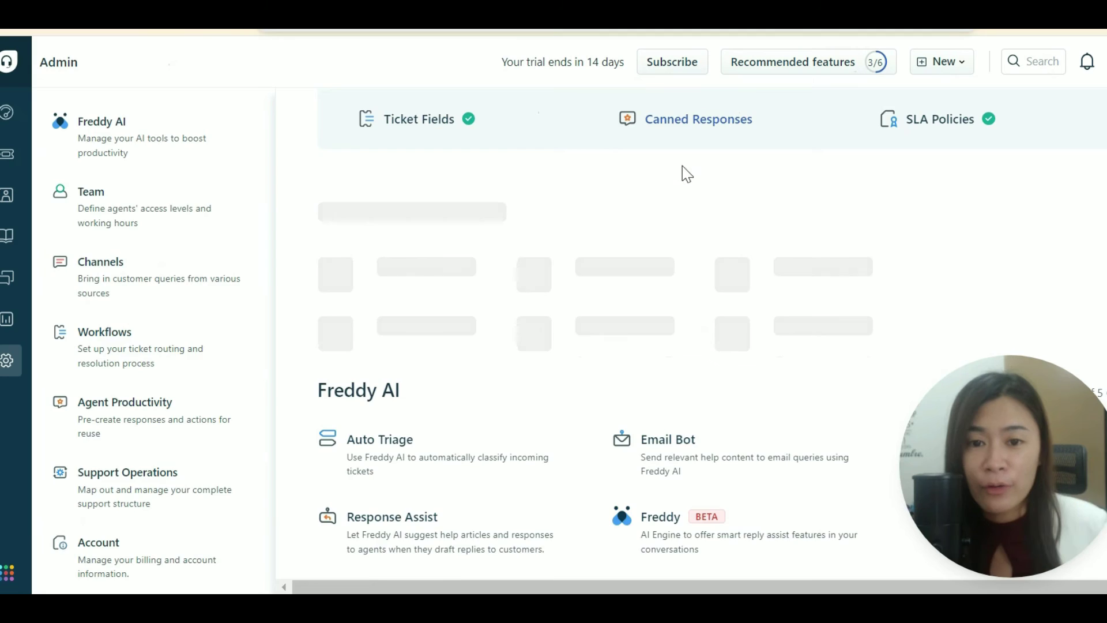
scroll(683, 173, up, 4)
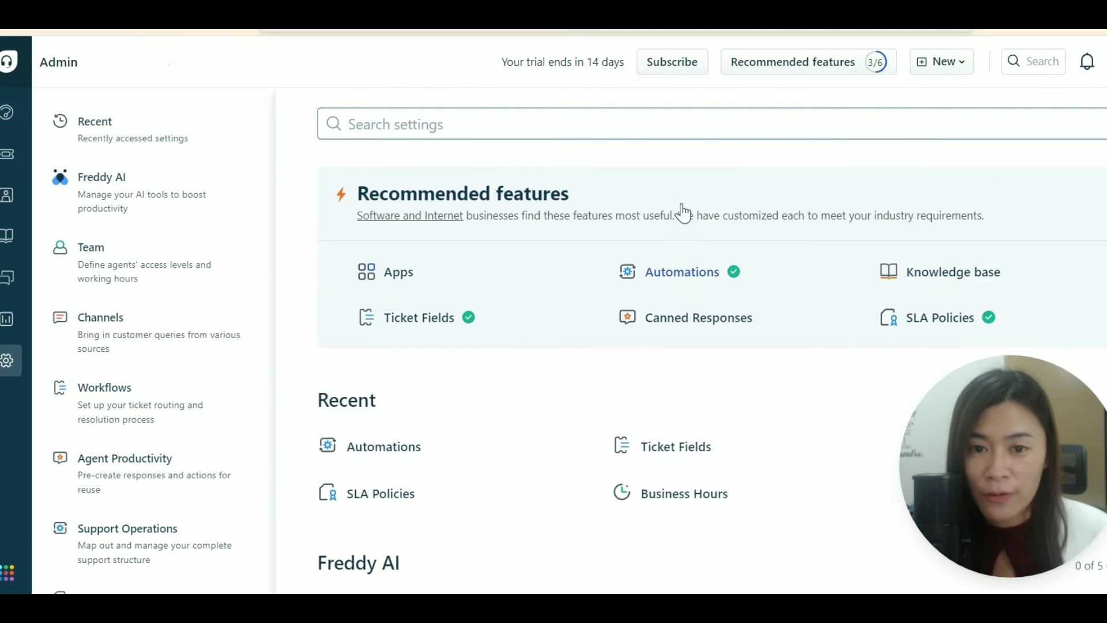
click(683, 272)
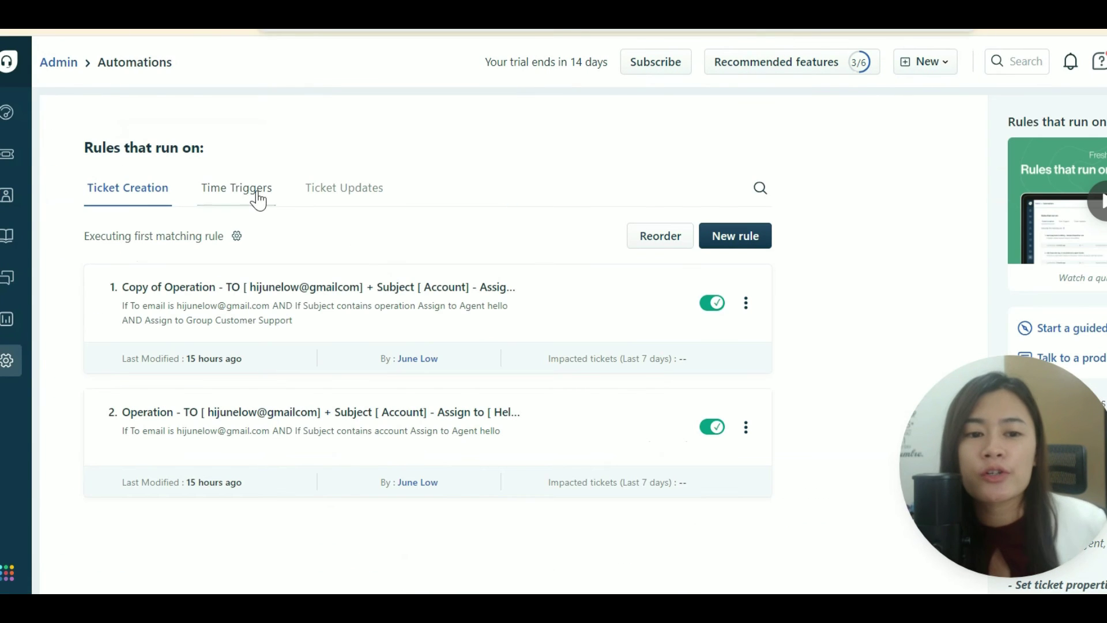
click(238, 188)
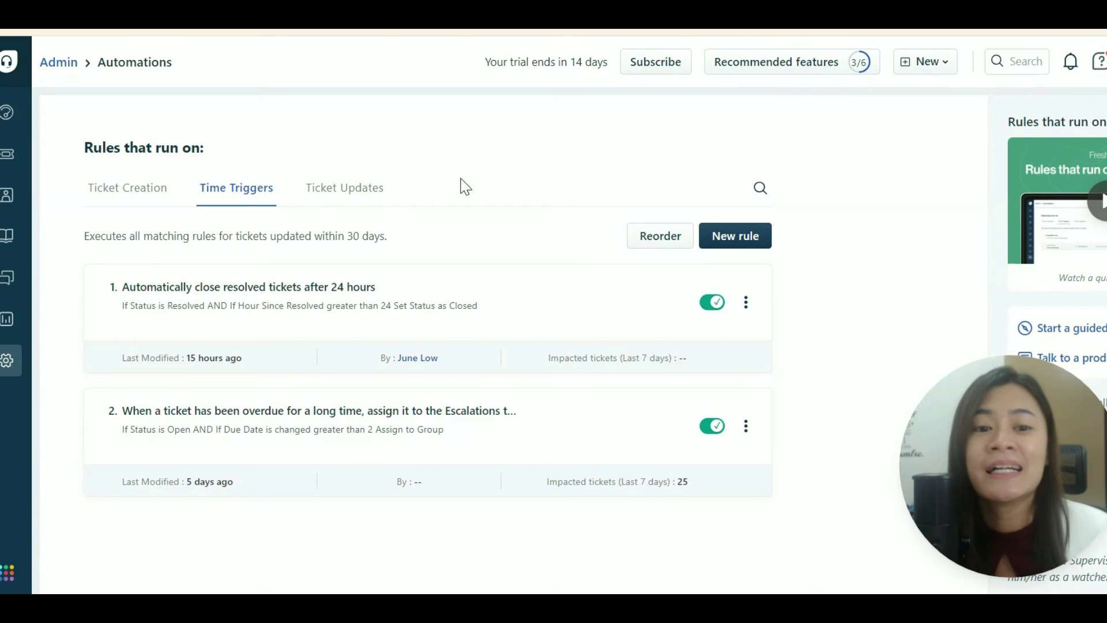
click(340, 193)
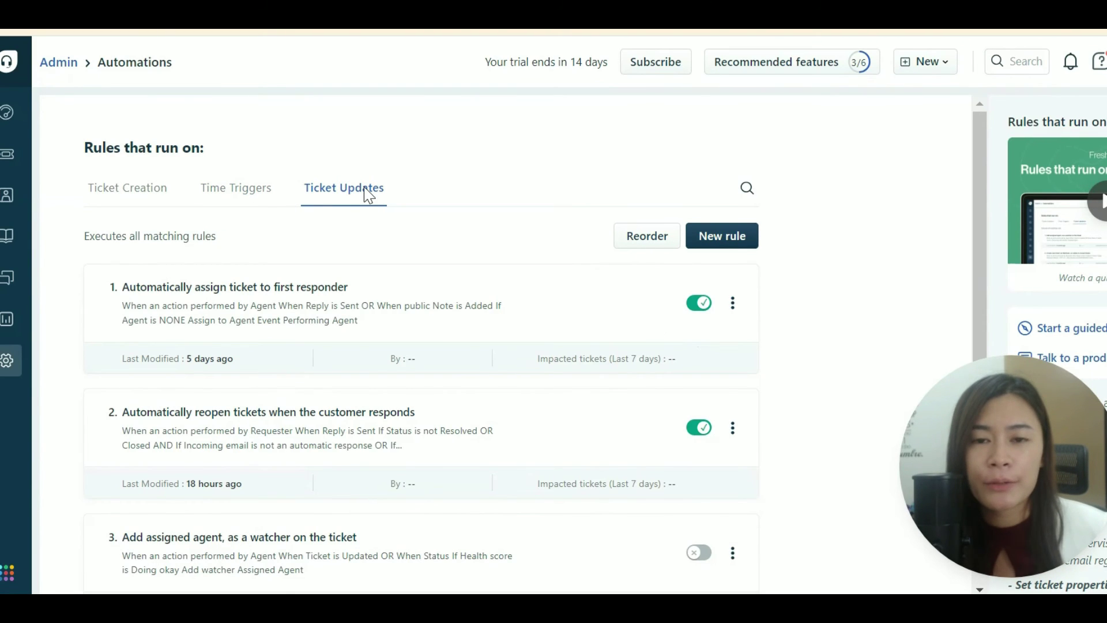
Highlight 'all matching rules' in the description, then show the reopen-tickets rule's Edit, Clone, Delete options.
drag(127, 236, 212, 238)
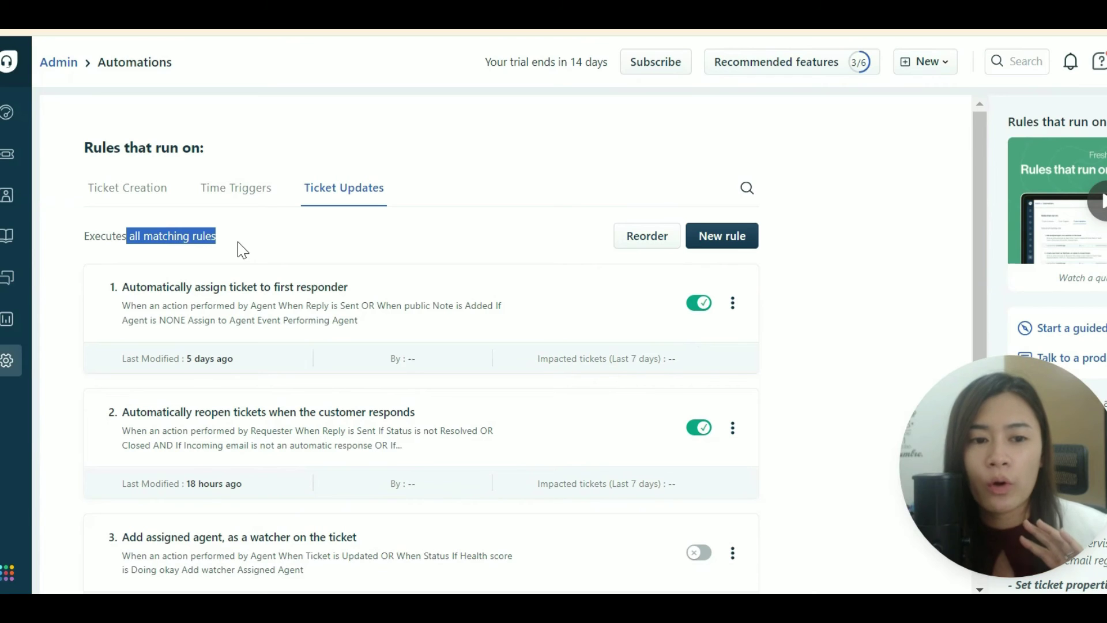
click(237, 241)
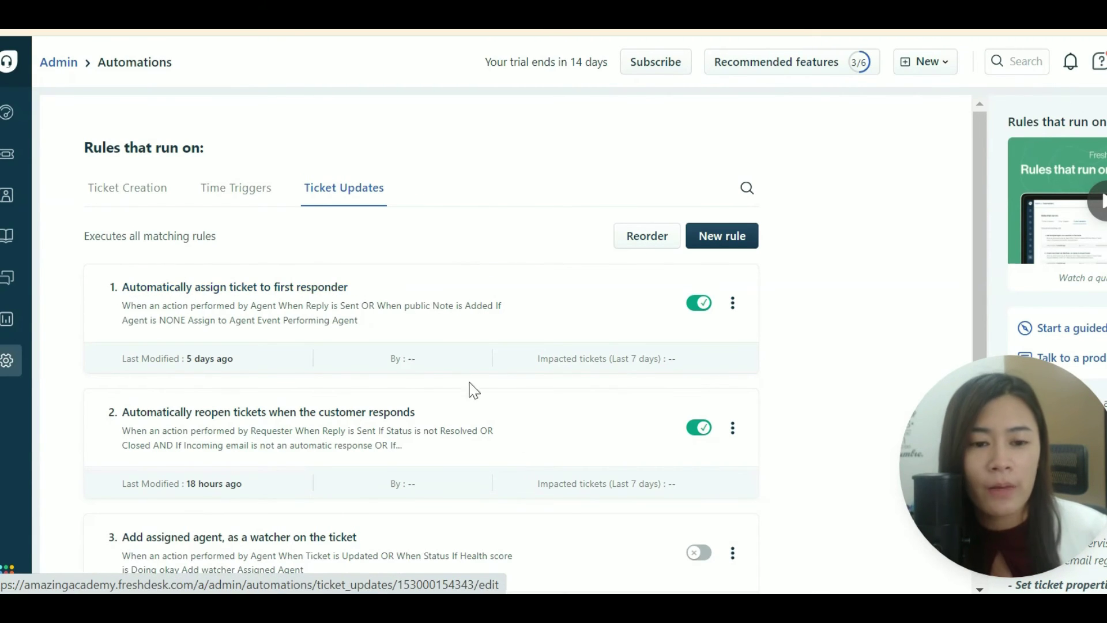
scroll(119, 411, down, 2)
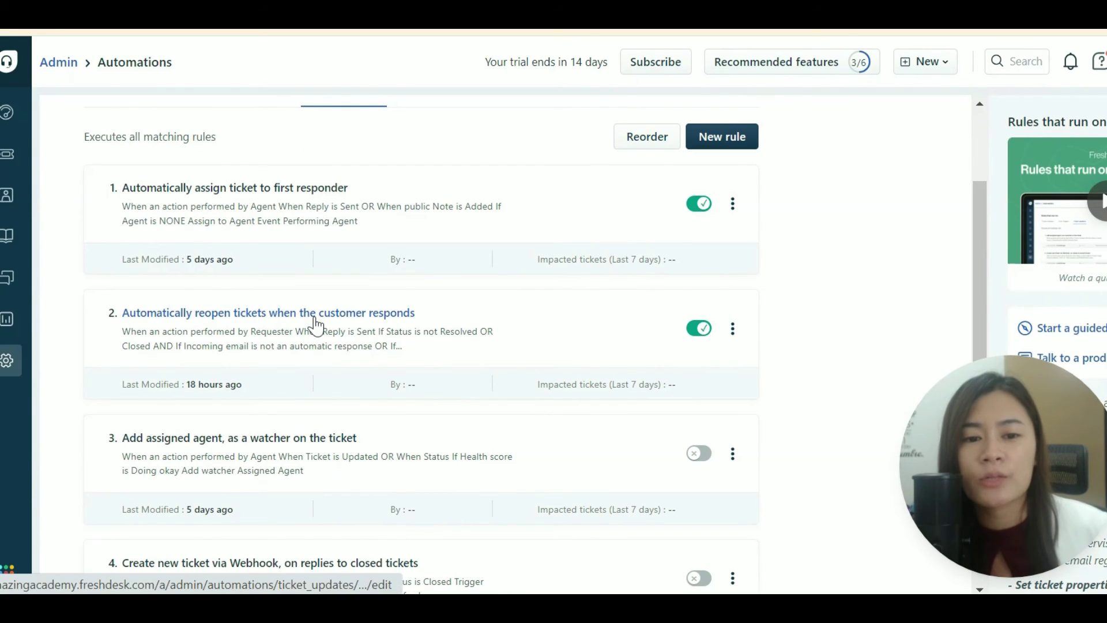
click(734, 336)
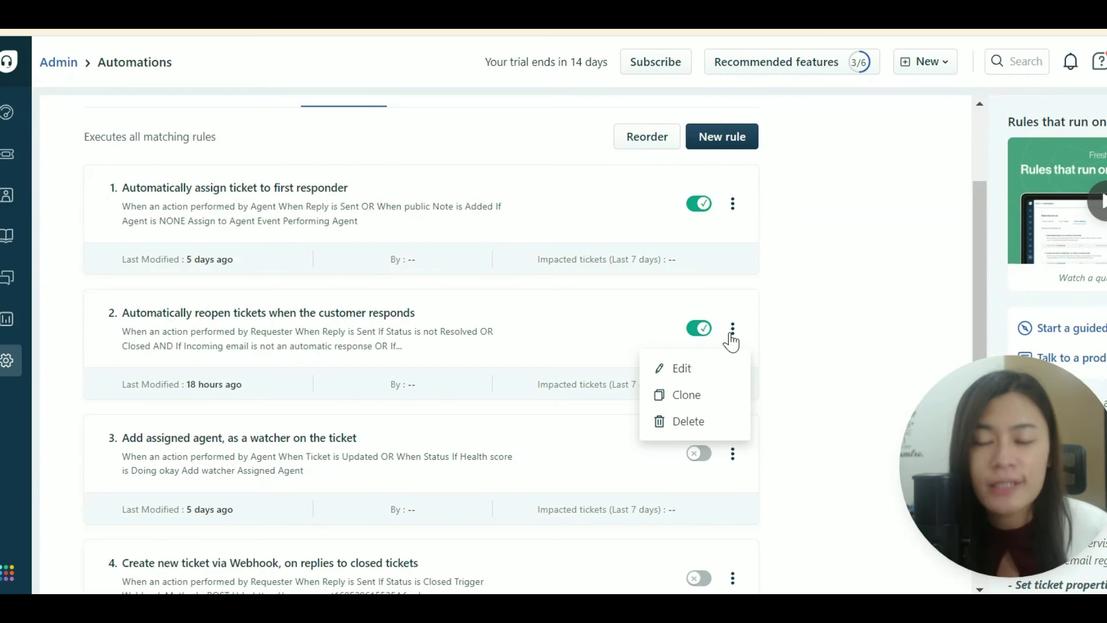
Open the reopen-tickets rule for editing and expand its full Summary with Show more.
click(718, 381)
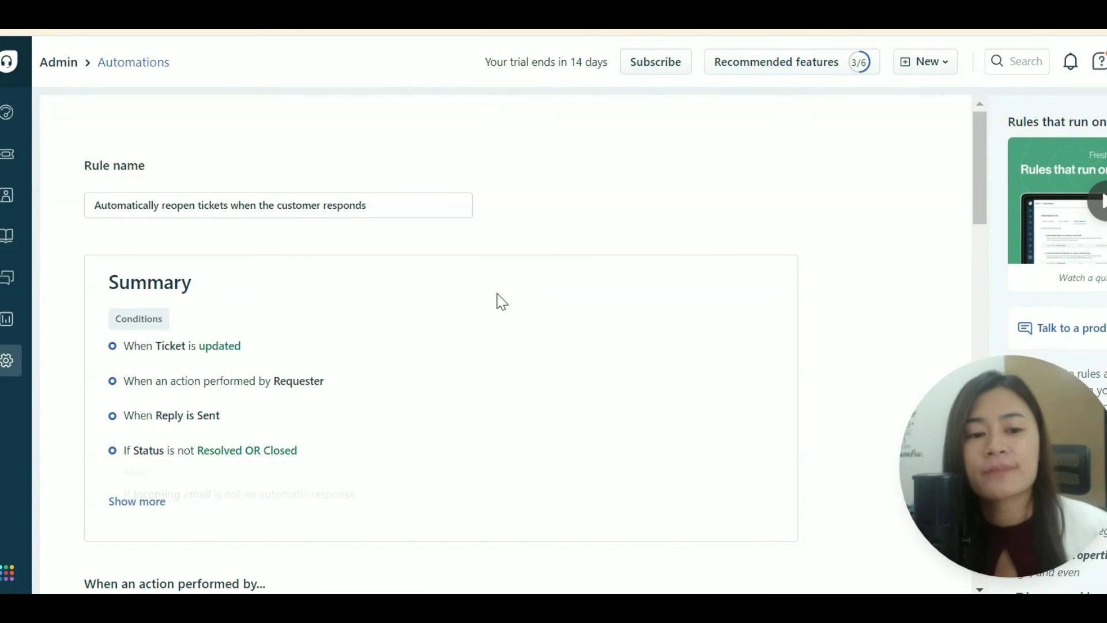
scroll(496, 297, down, 2)
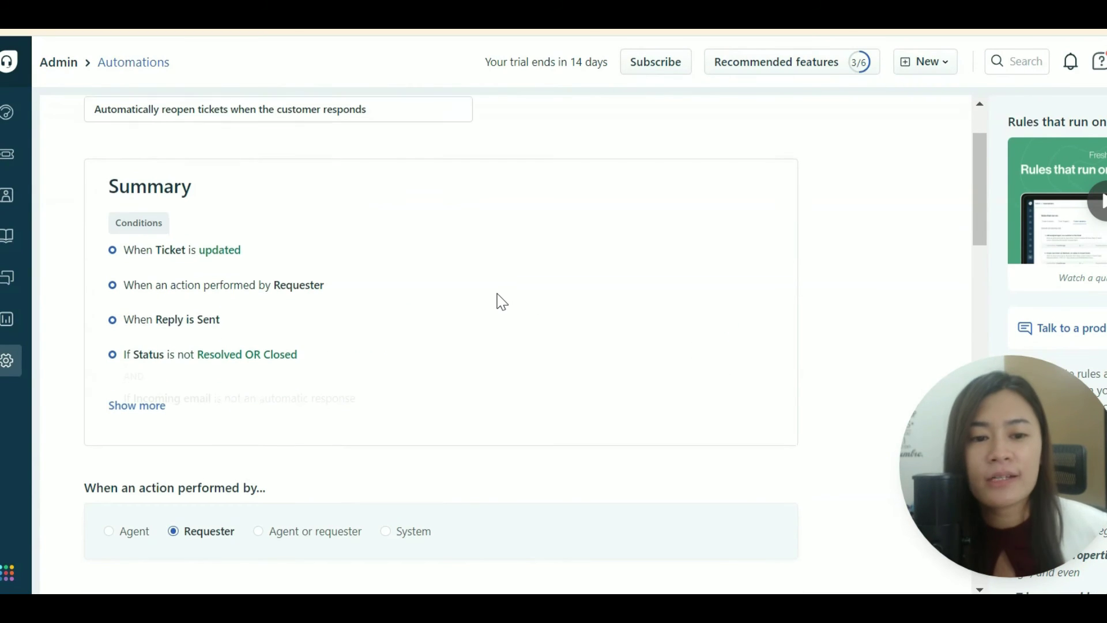
click(135, 404)
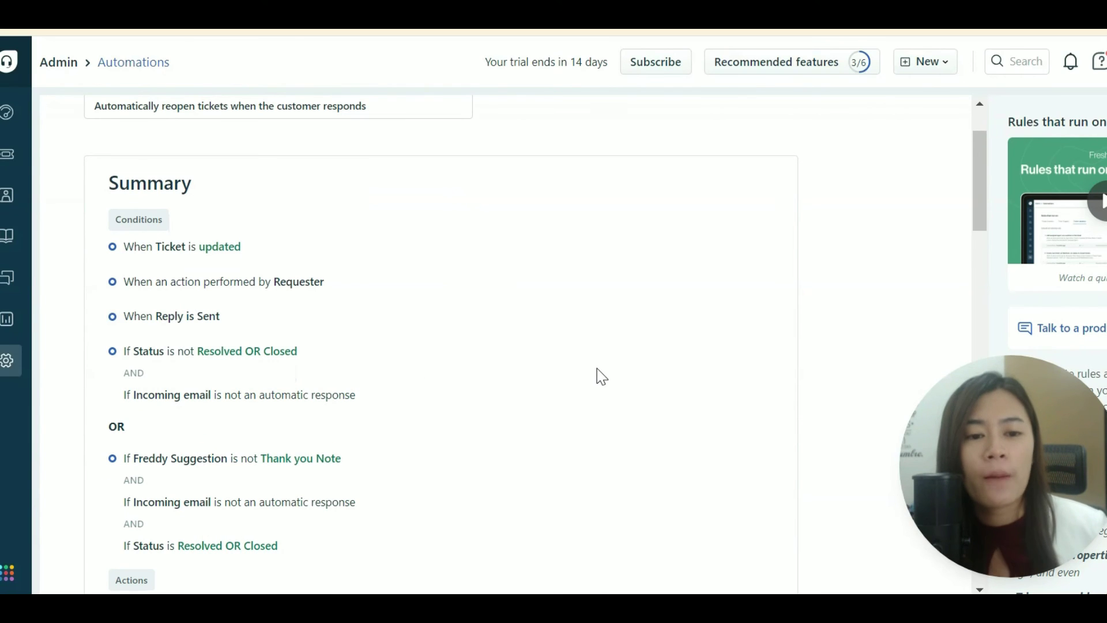
scroll(602, 376, down, 2)
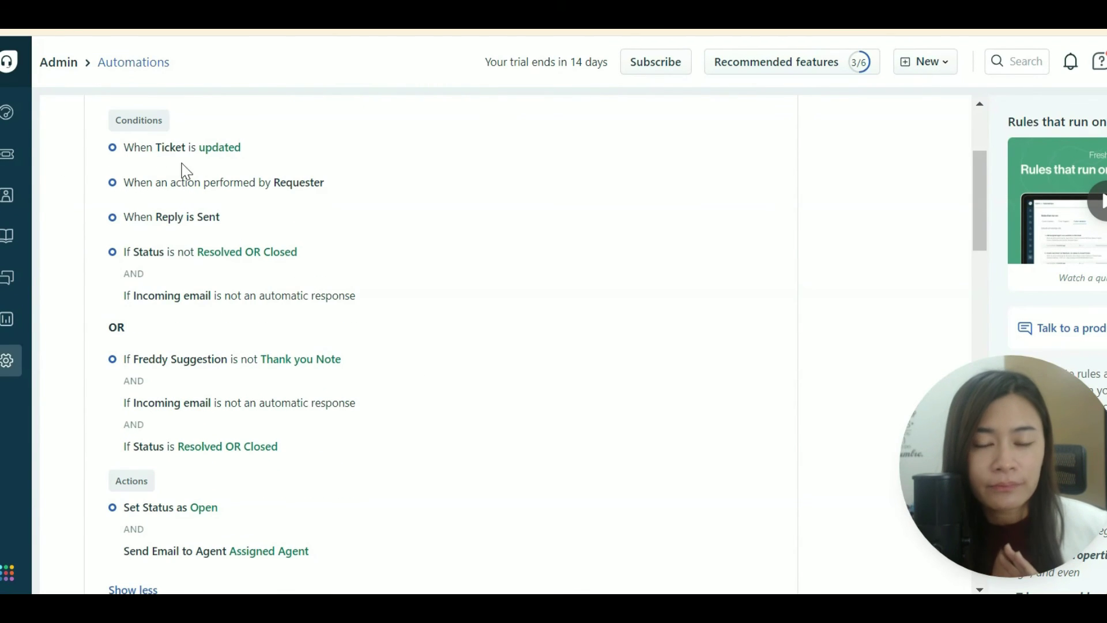
scroll(262, 307, up, 4)
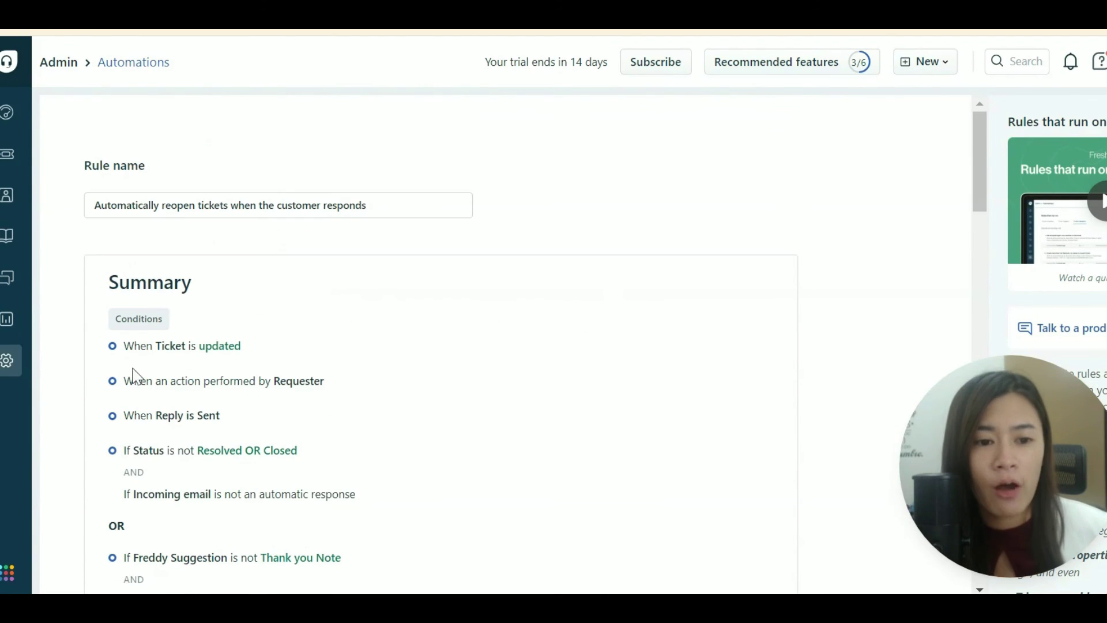
scroll(124, 372, down, 4)
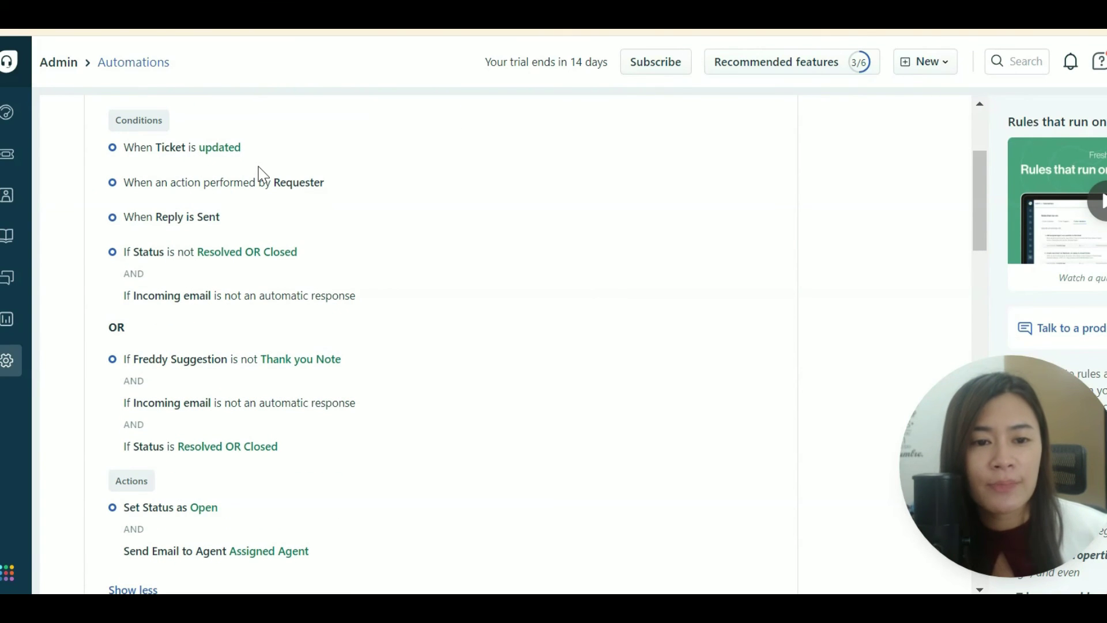
Review the When Reply is Sent condition and the rule's actions, then return to Automations.
triple_click(136, 203)
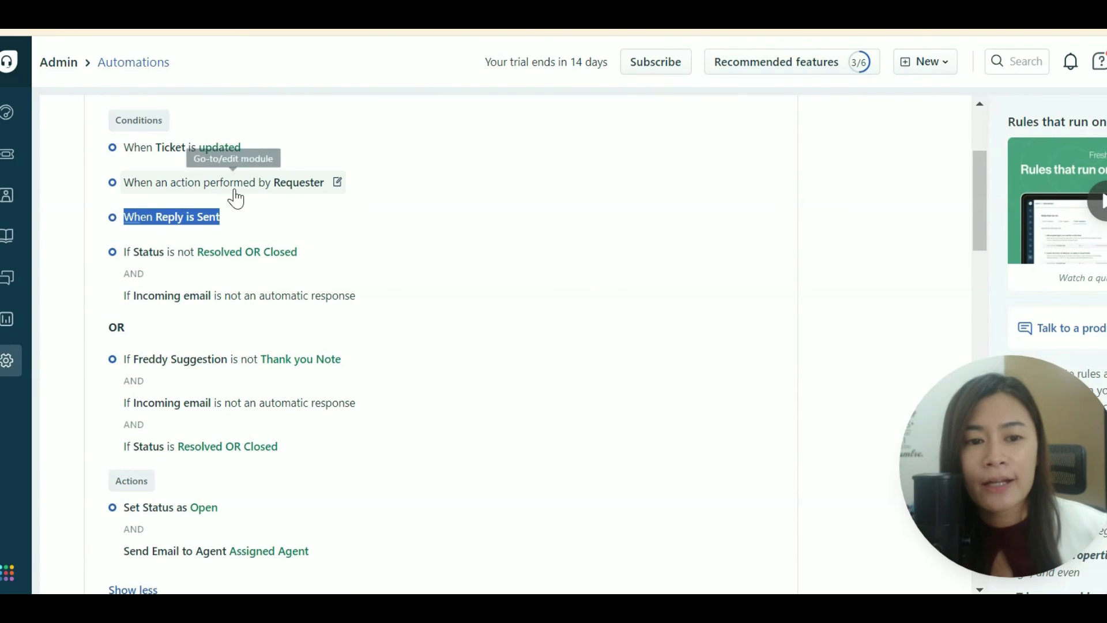
click(371, 194)
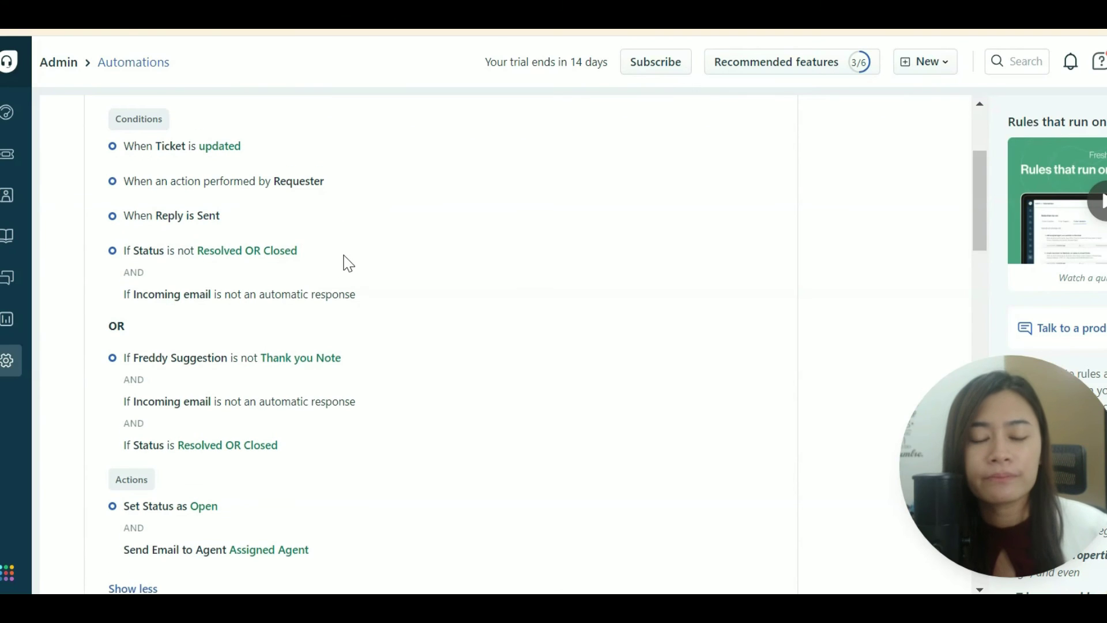
scroll(346, 262, down, 2)
scroll(338, 288, down, 2)
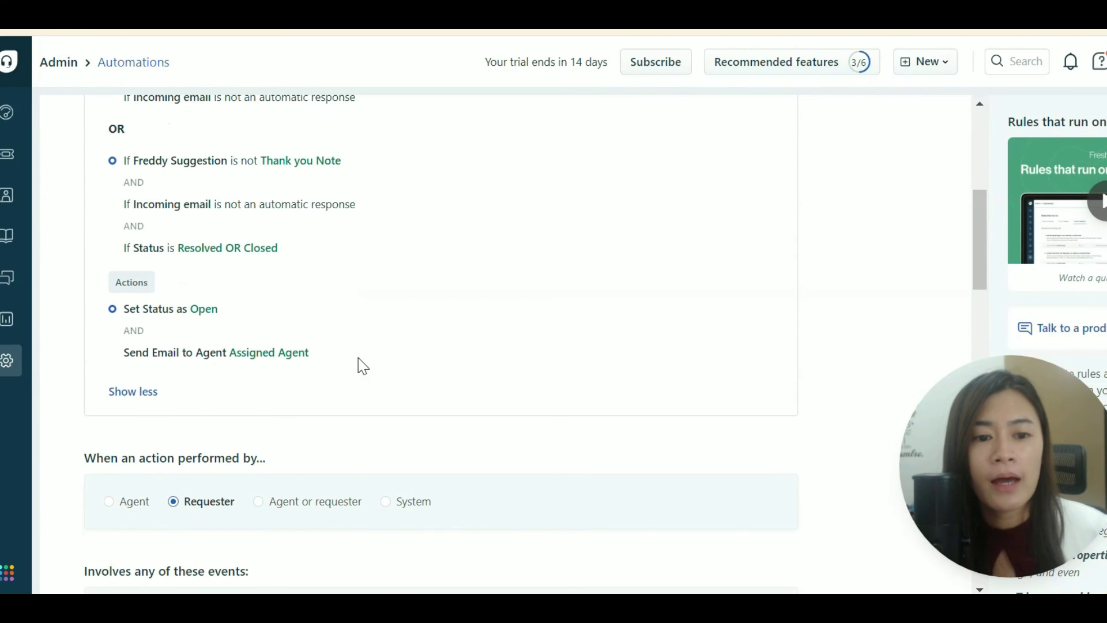
scroll(306, 374, down, 2)
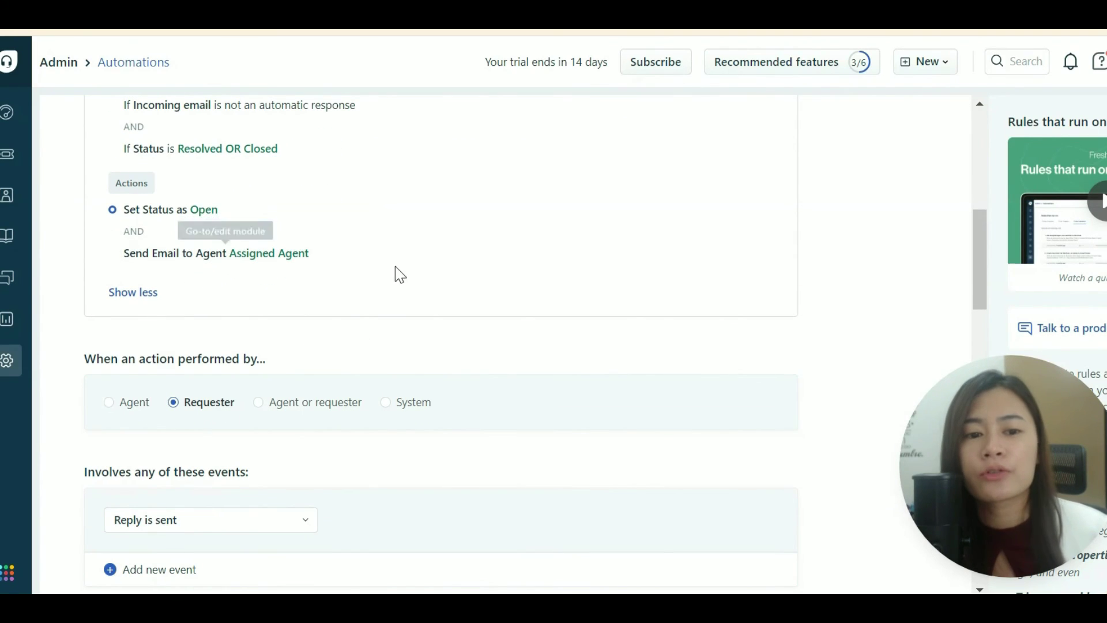
scroll(397, 274, up, 6)
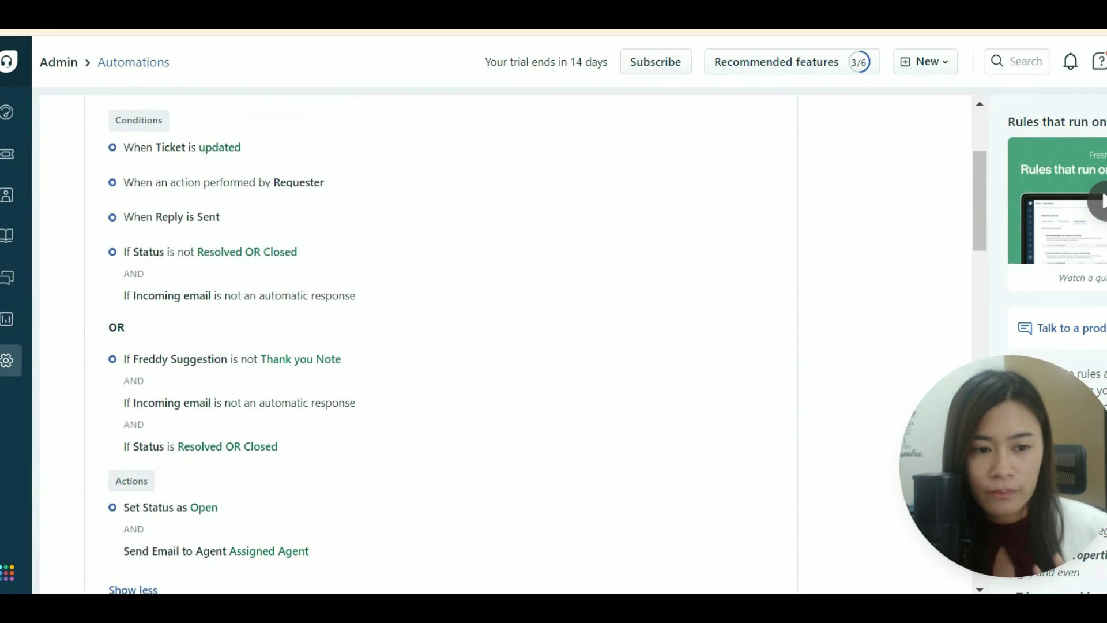
scroll(312, 331, up, 4)
click(40, 23)
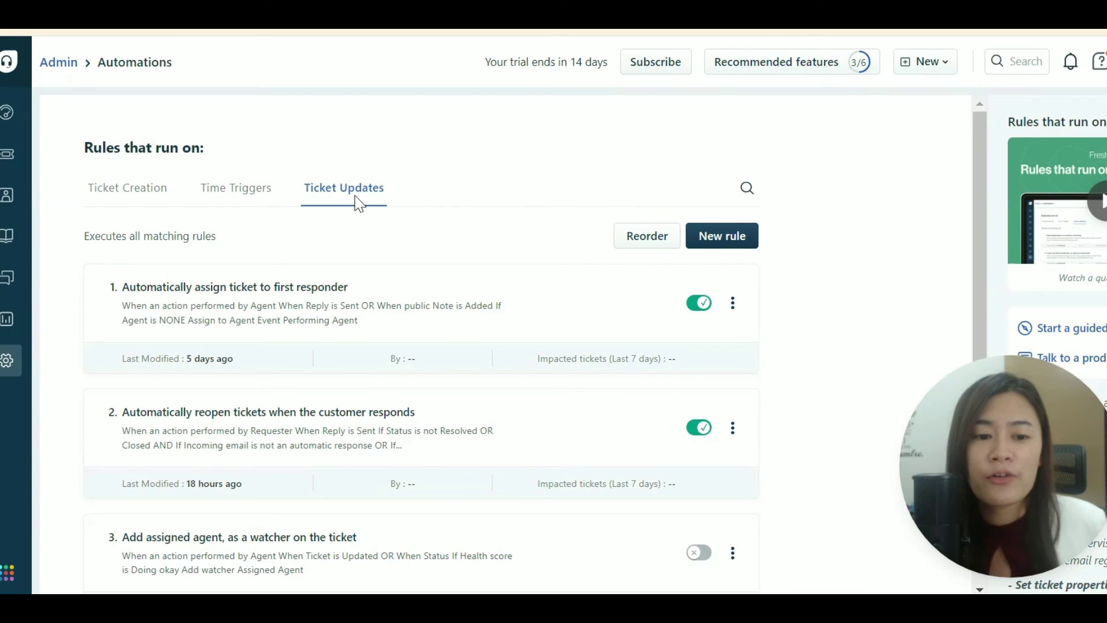
Scroll through the Ticket Updates rules, then show the Ticket Creation rules list.
scroll(529, 423, down, 3)
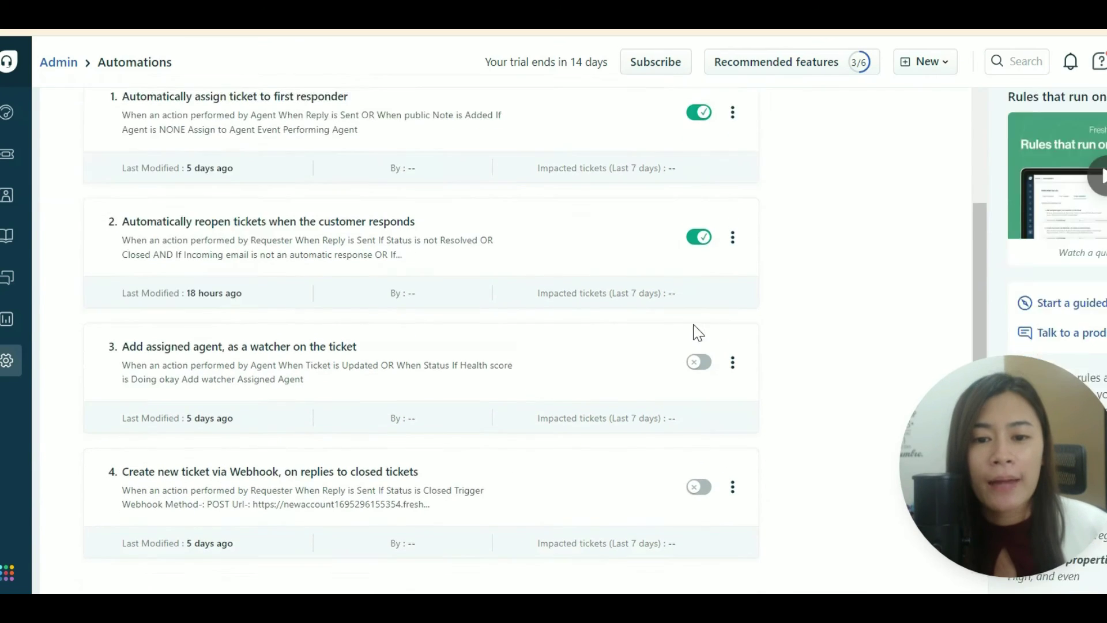
scroll(698, 332, down, 5)
scroll(714, 400, up, 3)
scroll(460, 277, down, 3)
scroll(798, 237, up, 7)
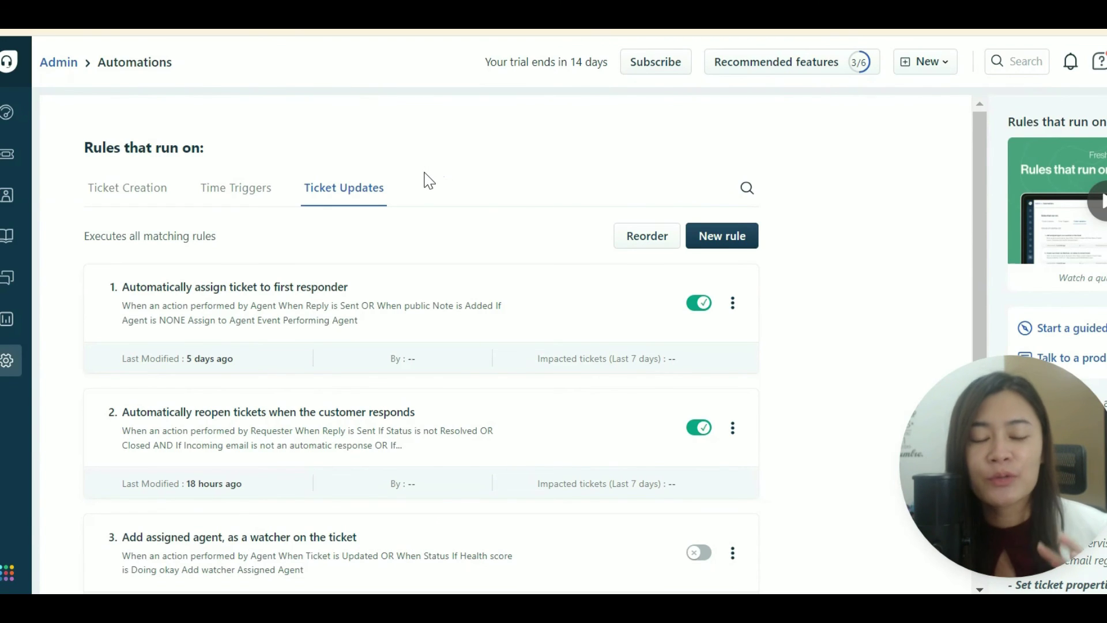
click(162, 194)
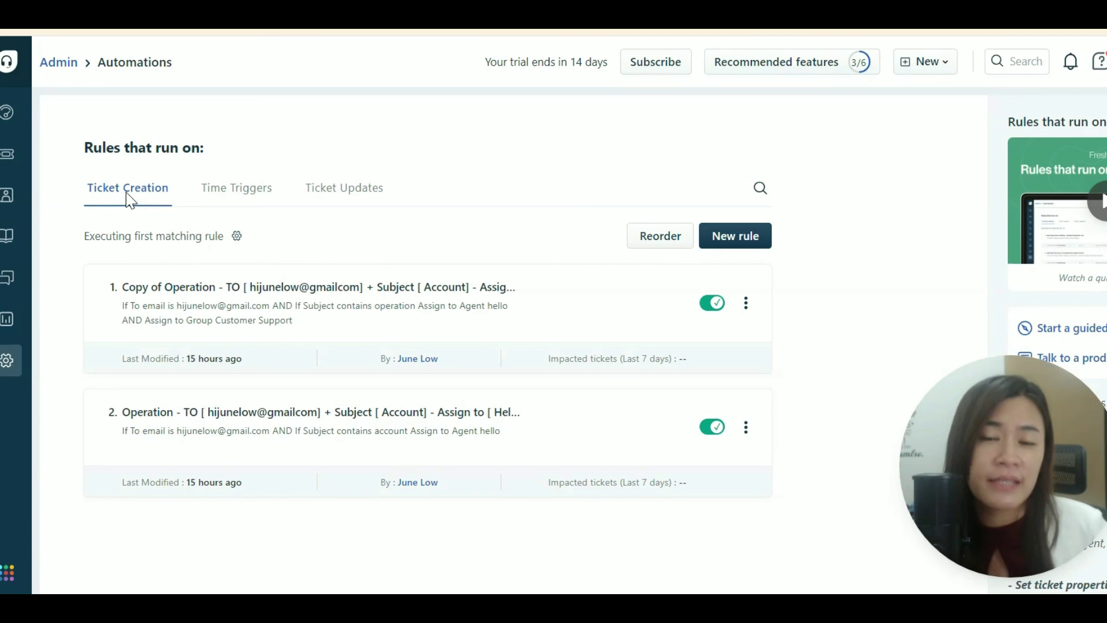